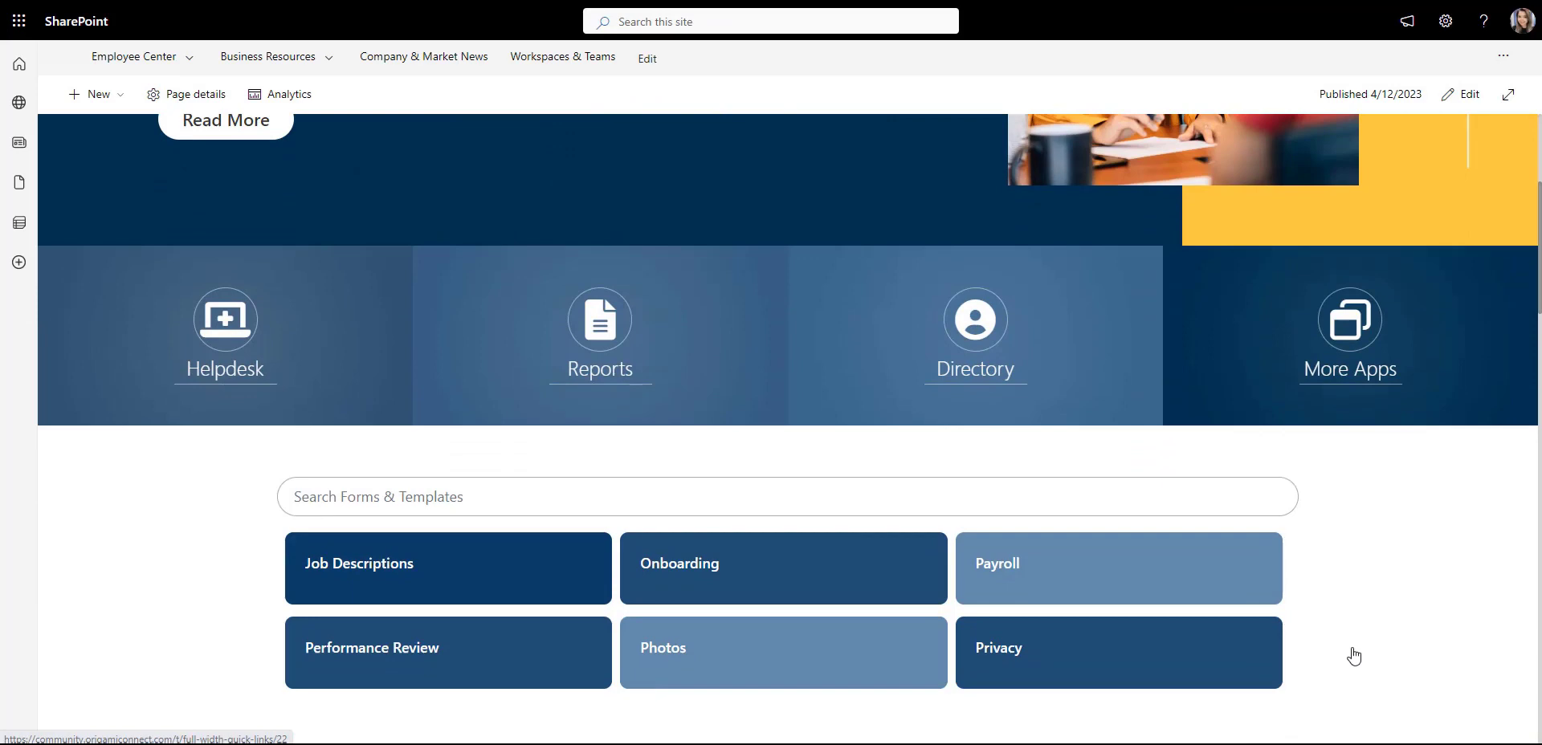
# Step: Browse the Job Descriptions documents under Forms & Templates and return to the category tiles
pyautogui.click(492, 514)
pyautogui.scroll(-5, 506, 532)
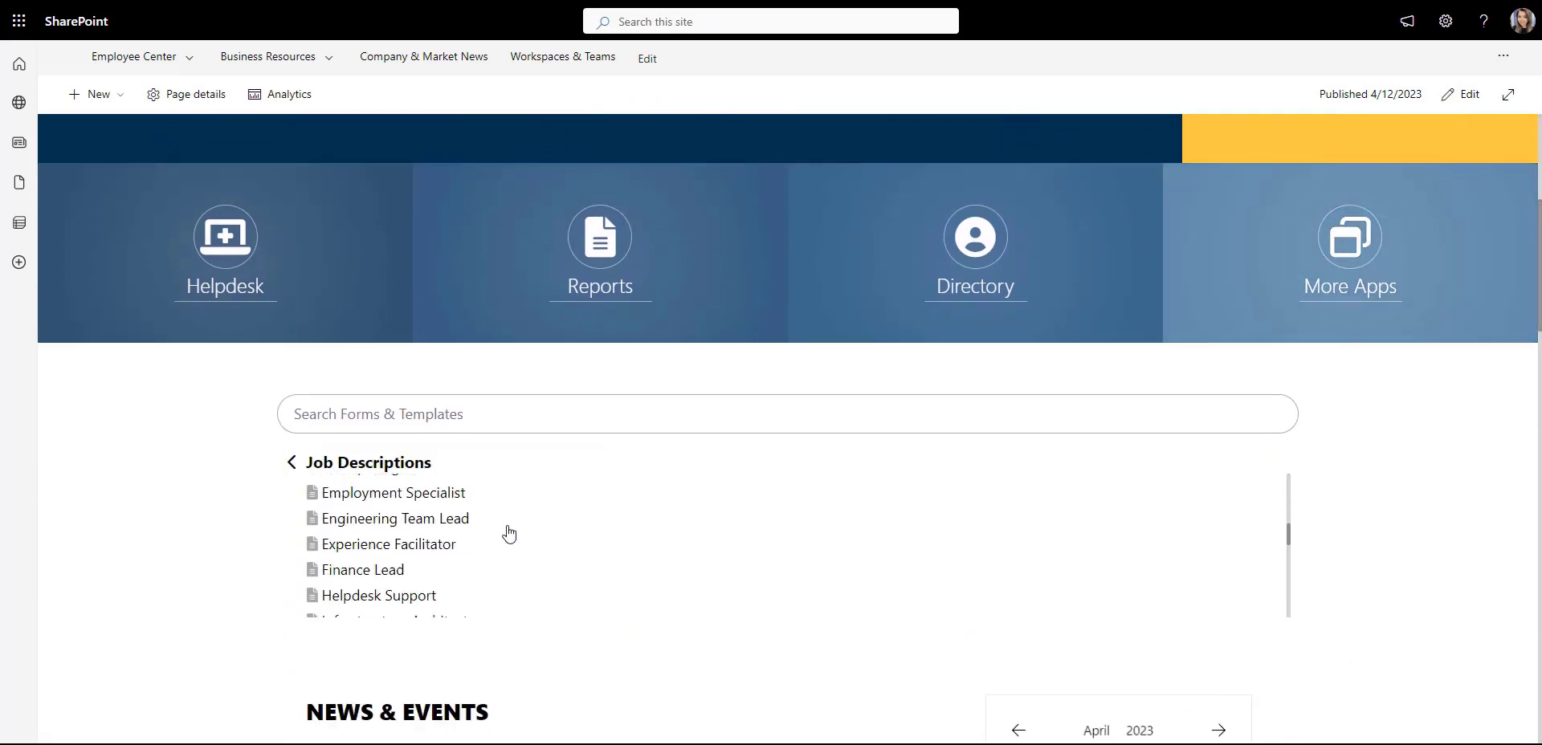
pyautogui.scroll(5, 506, 532)
pyautogui.click(406, 467)
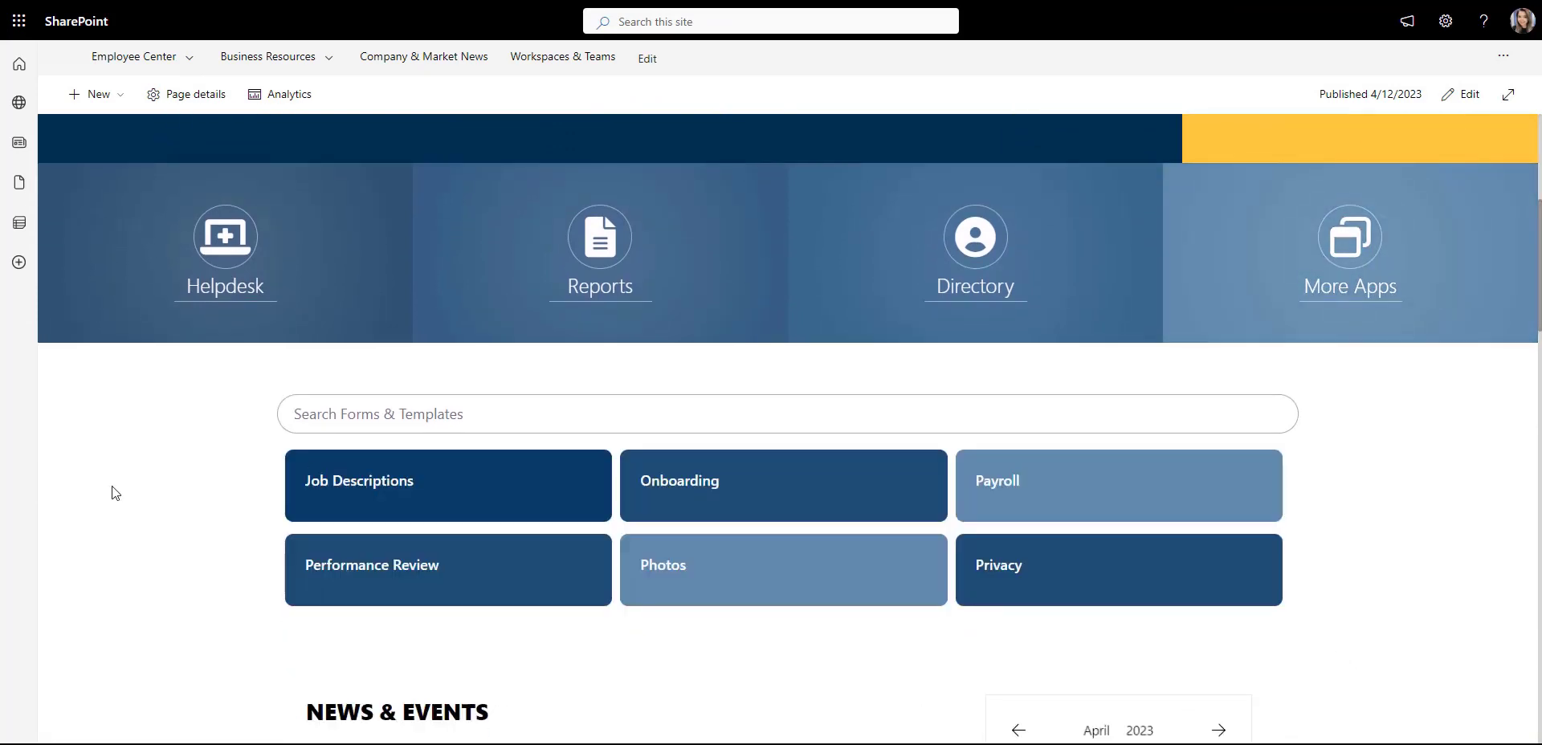
# Step: Advance the News & Events calendar to July 2023 and select the 31st
pyautogui.scroll(-5, 113, 492)
pyautogui.scroll(-1, 116, 493)
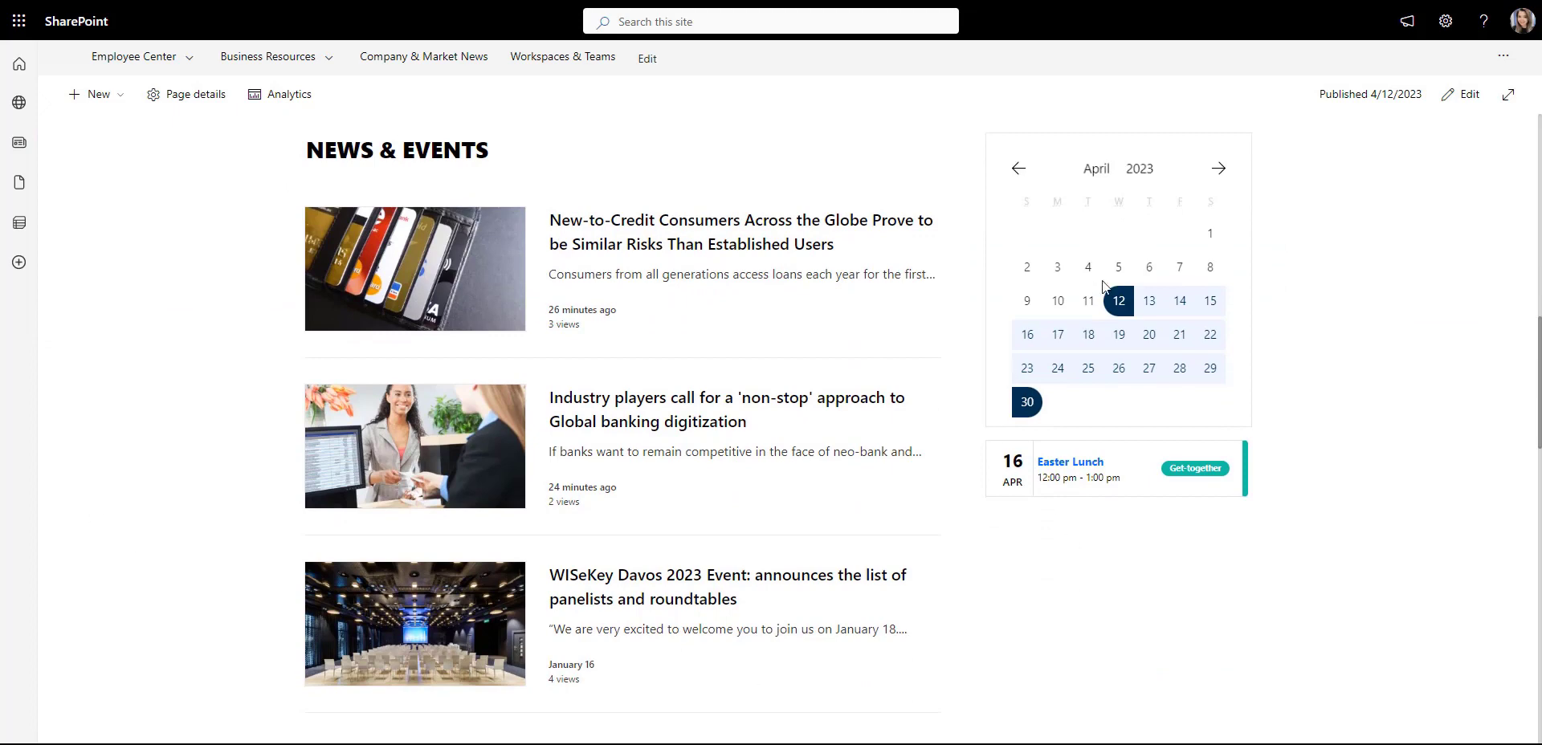
pyautogui.click(1219, 168)
pyautogui.click(1218, 168)
pyautogui.click(1219, 168)
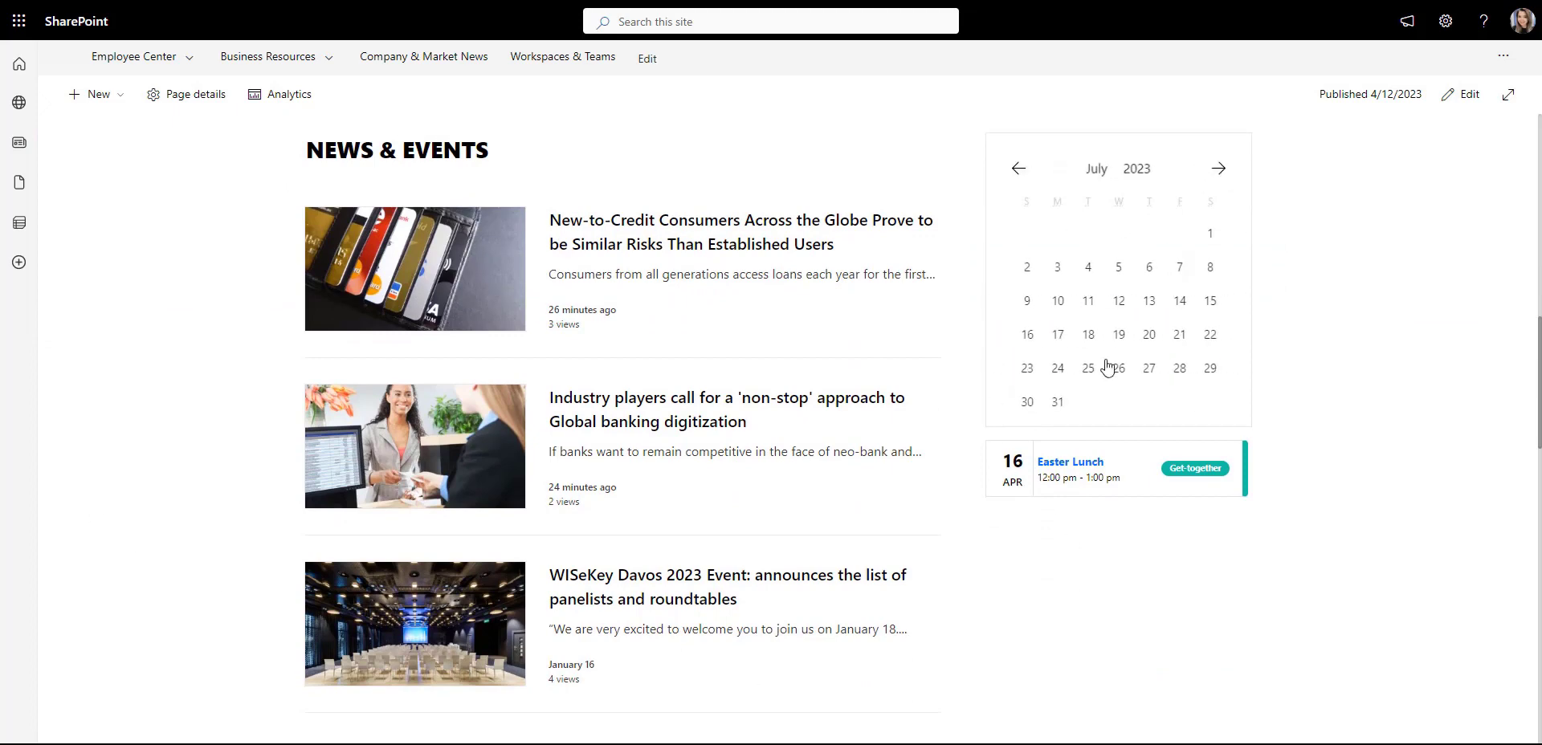
pyautogui.click(1059, 403)
# Step: Examine the growth metrics, the Staff Directory and the Social Corner on the rest of the home page
pyautogui.scroll(-7, 1433, 404)
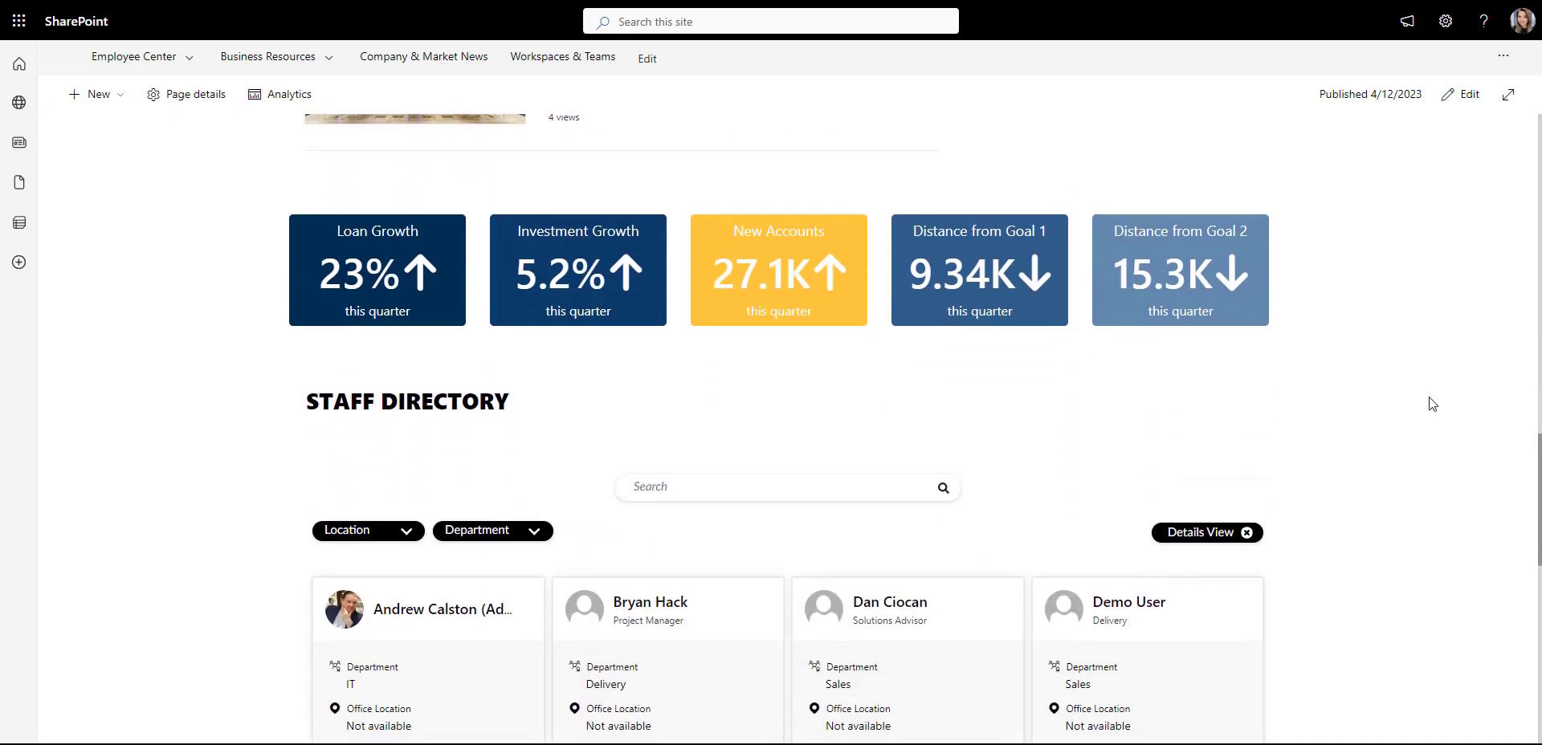
pyautogui.scroll(-3, 1433, 404)
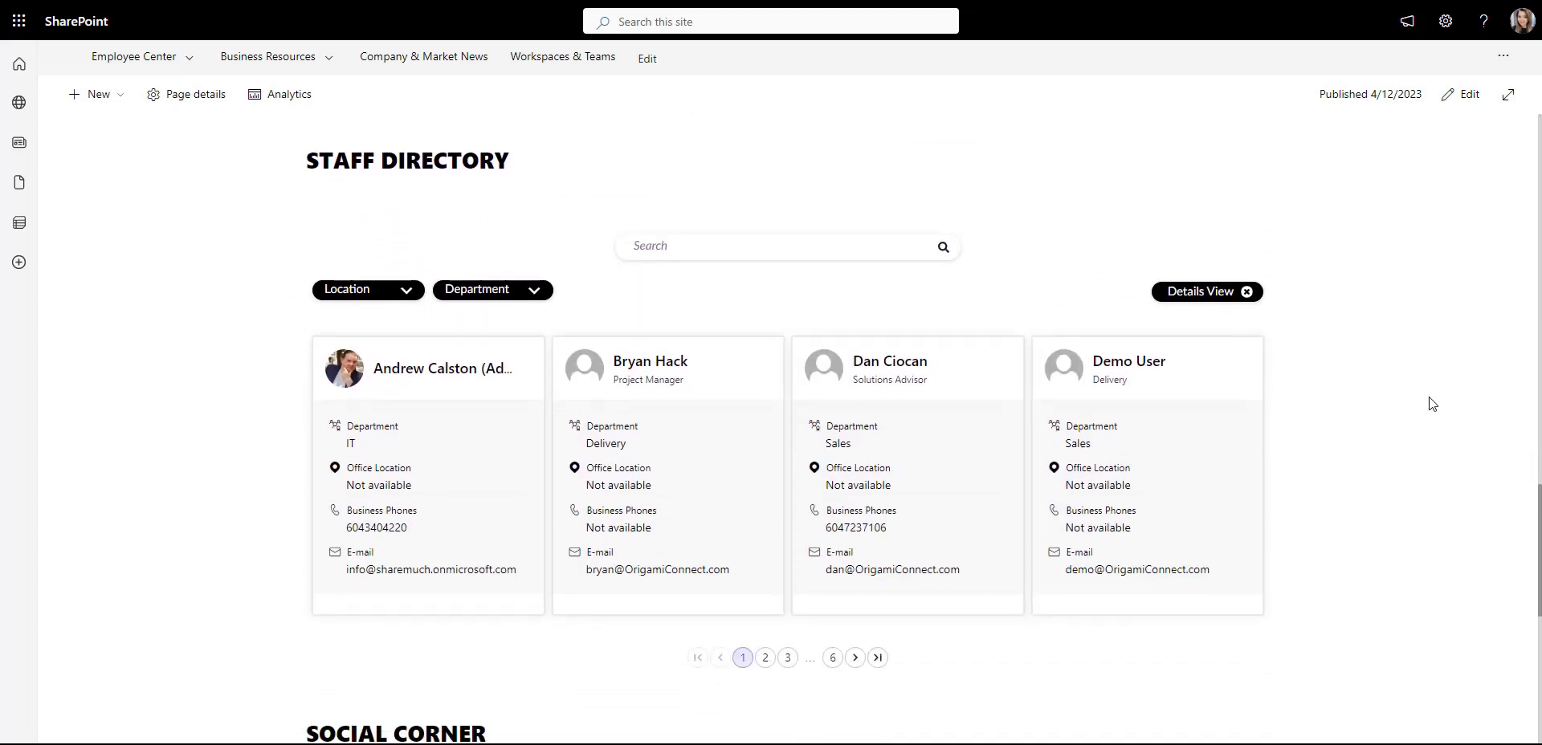
pyautogui.scroll(-3, 1433, 404)
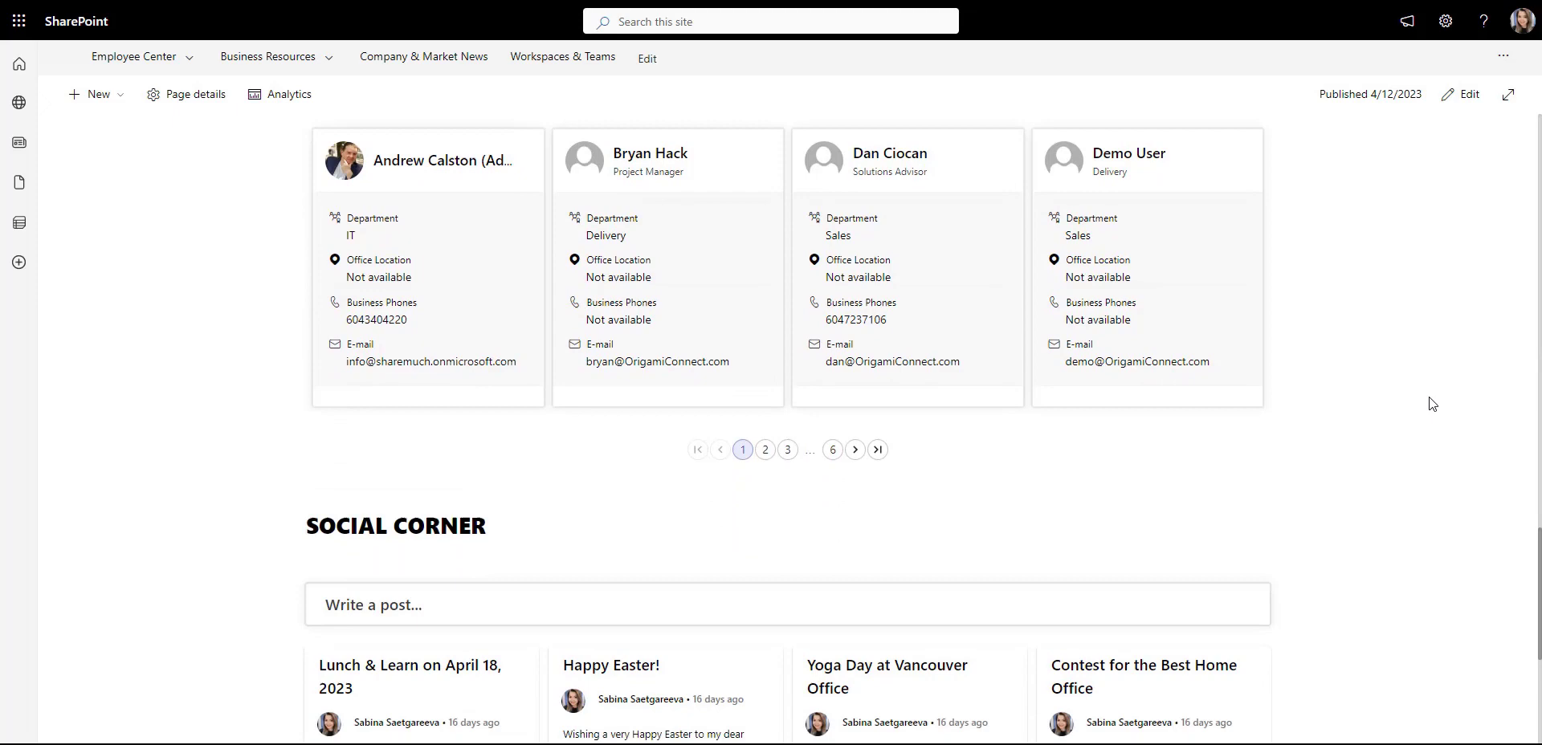
pyautogui.scroll(-4, 1433, 404)
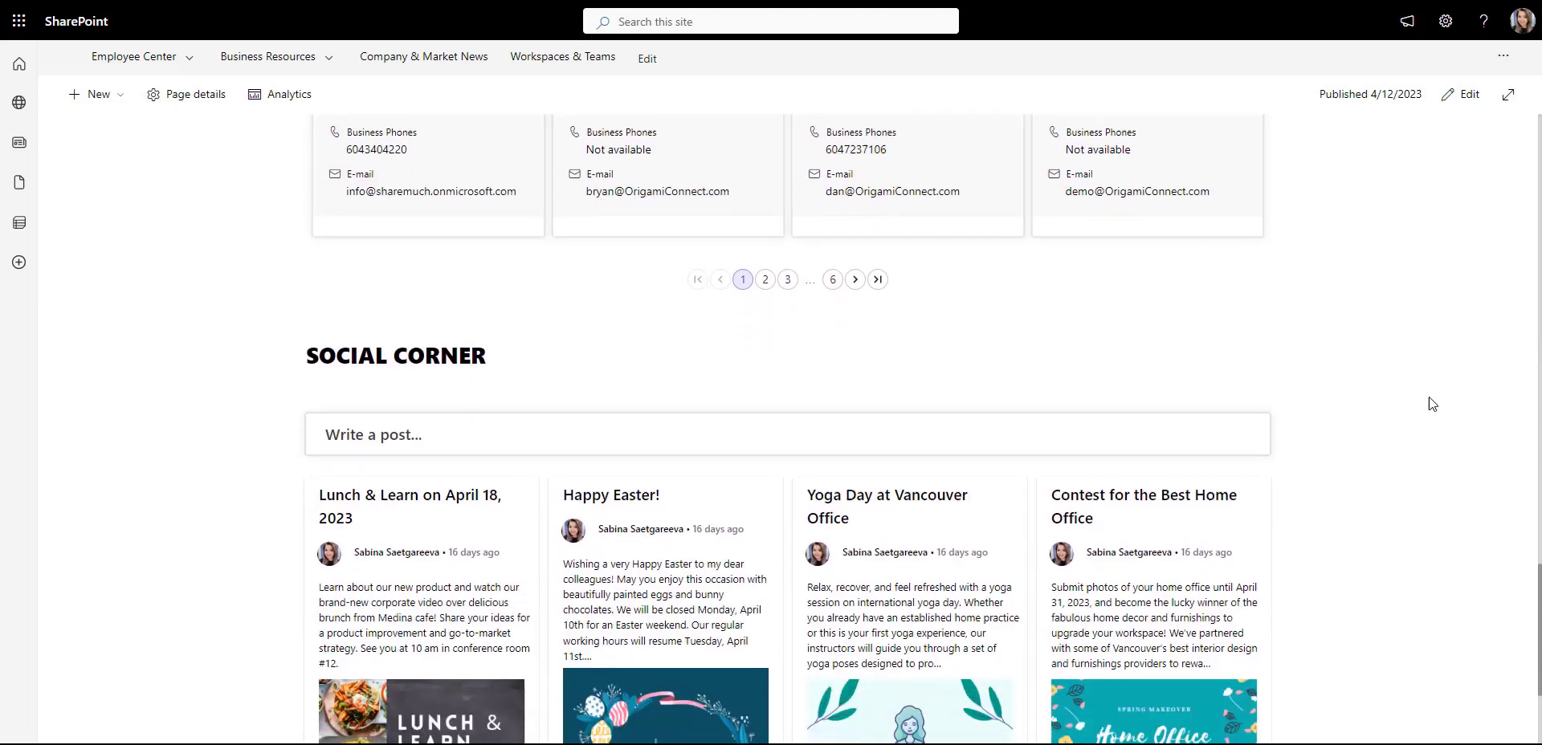
pyautogui.scroll(-1, 1433, 404)
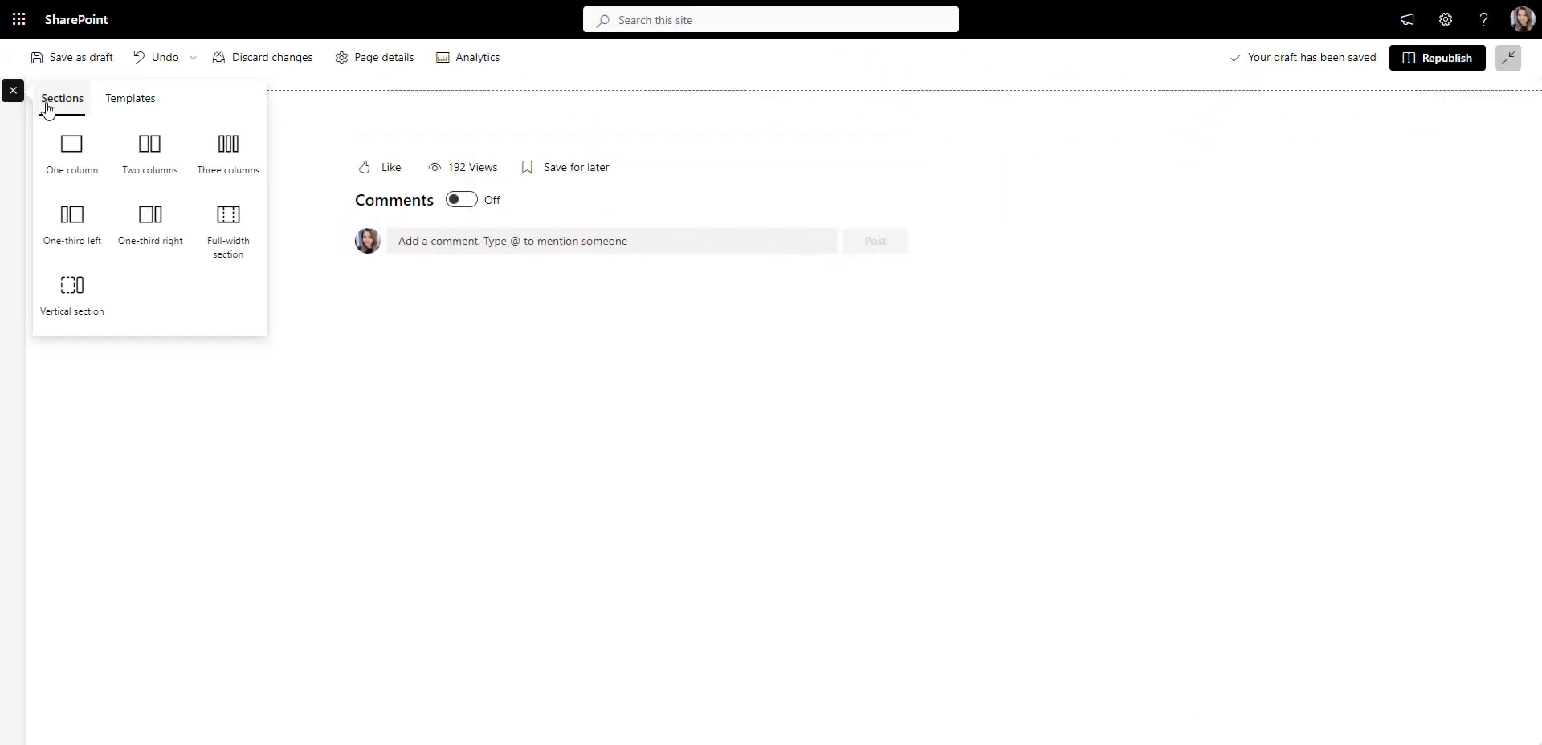
# Step: Add a full-width section with the Carousel with Expanding Links web part and open its settings
pyautogui.click(222, 231)
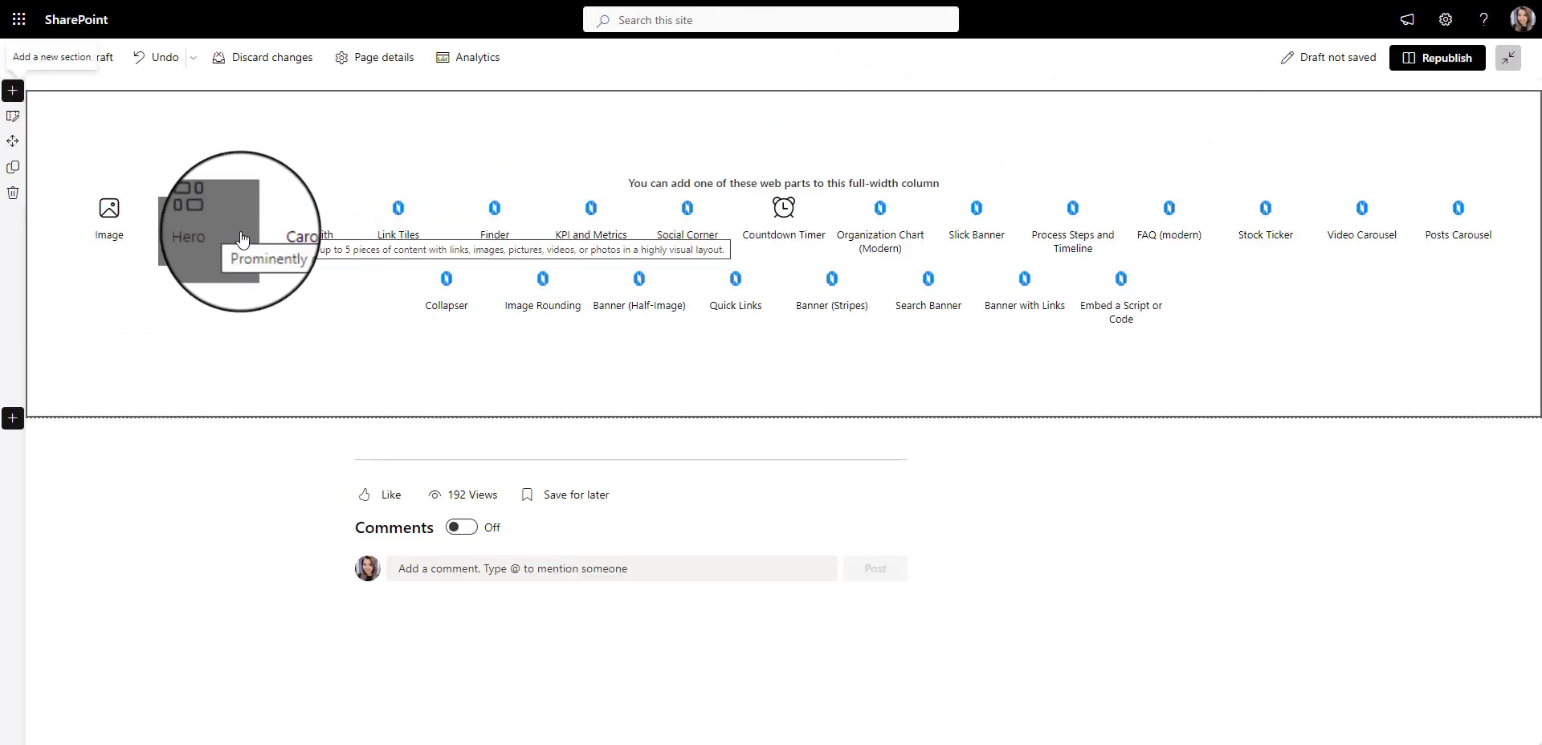
pyautogui.click(287, 243)
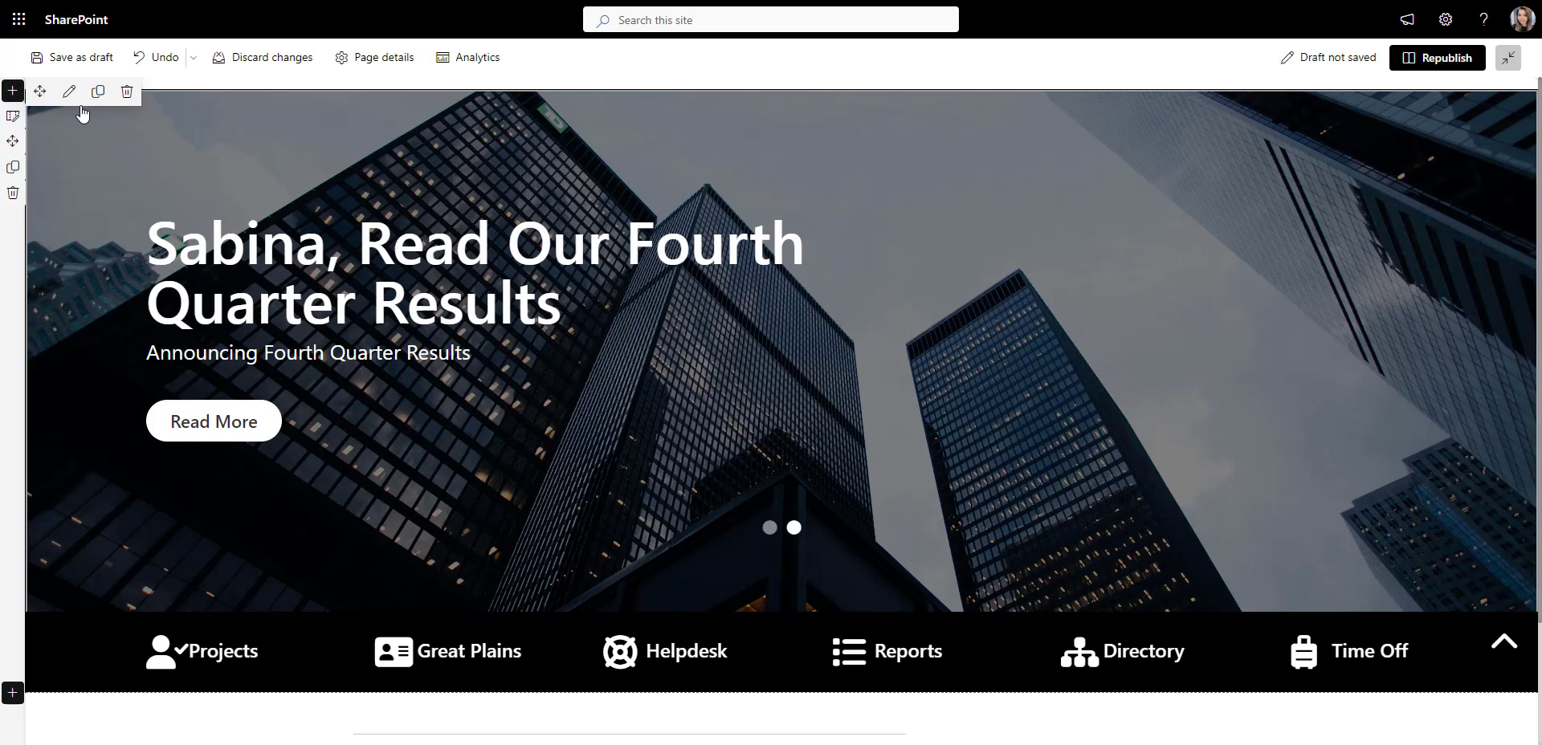
pyautogui.click(70, 94)
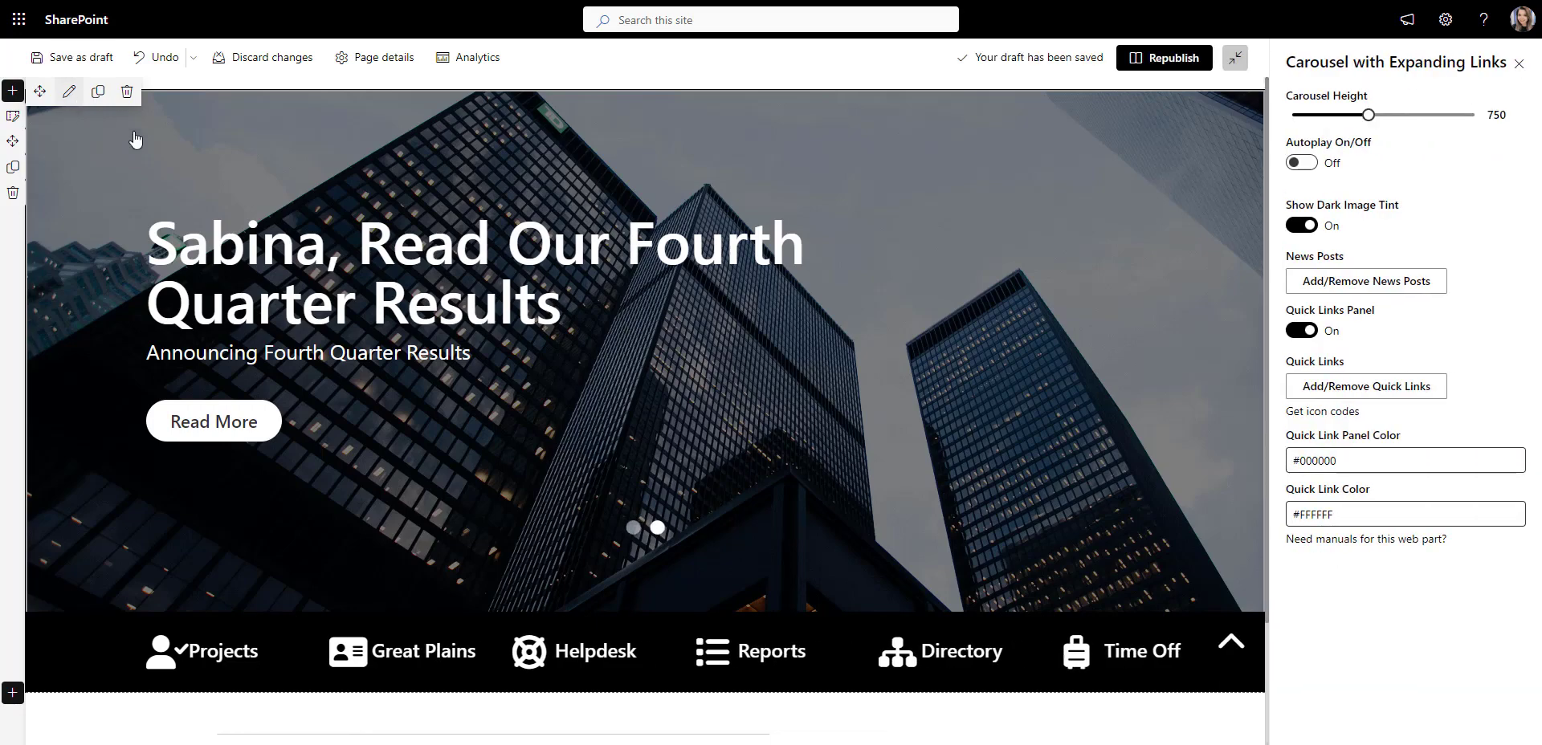
# Step: Remove the carousel's second news post and set the first one's title to "{firstname}, Check out the Latest Company News!"
pyautogui.click(1416, 283)
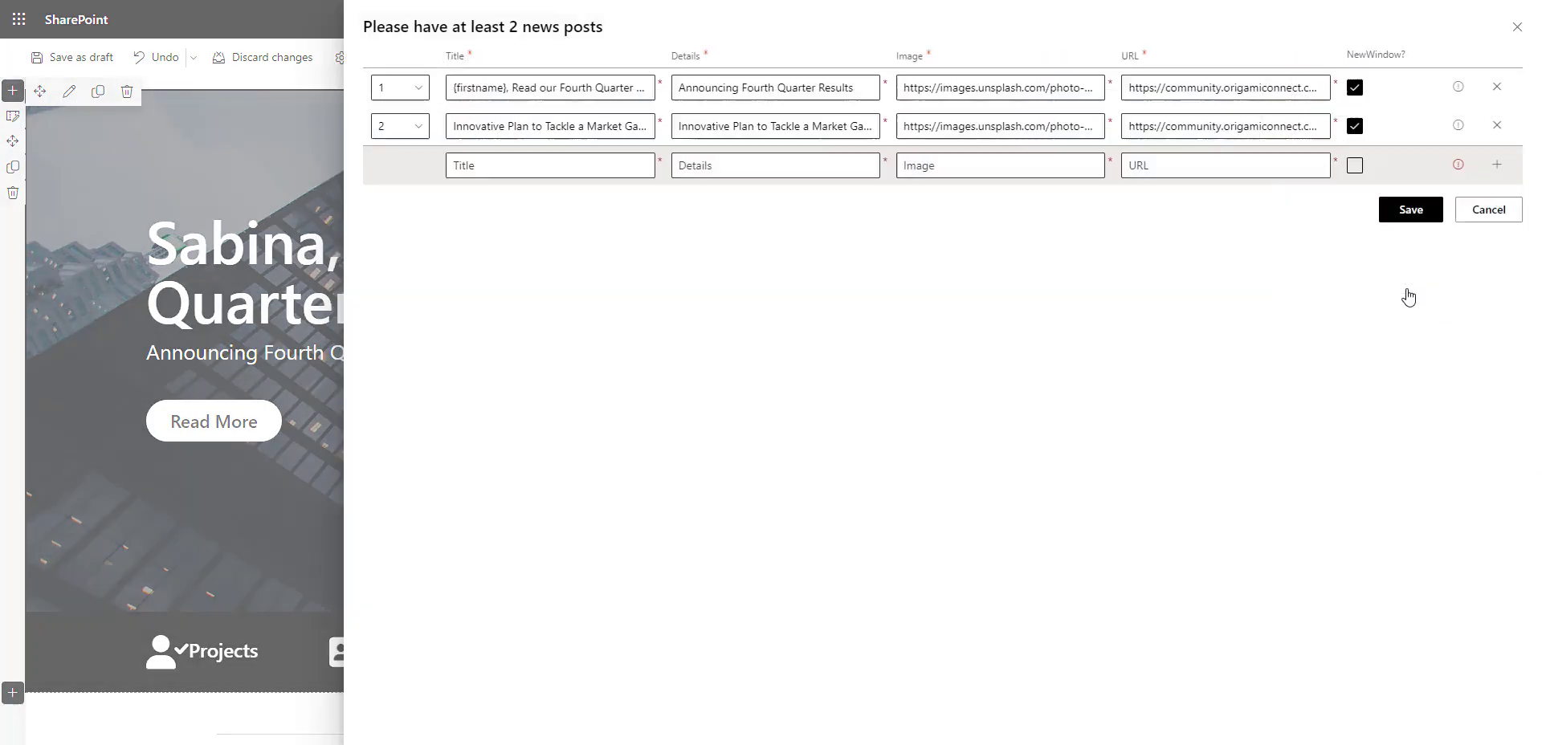
pyautogui.click(1498, 126)
pyautogui.tripleClick(547, 88)
pyautogui.write('{firstname}, Check out the Latest Company News!')
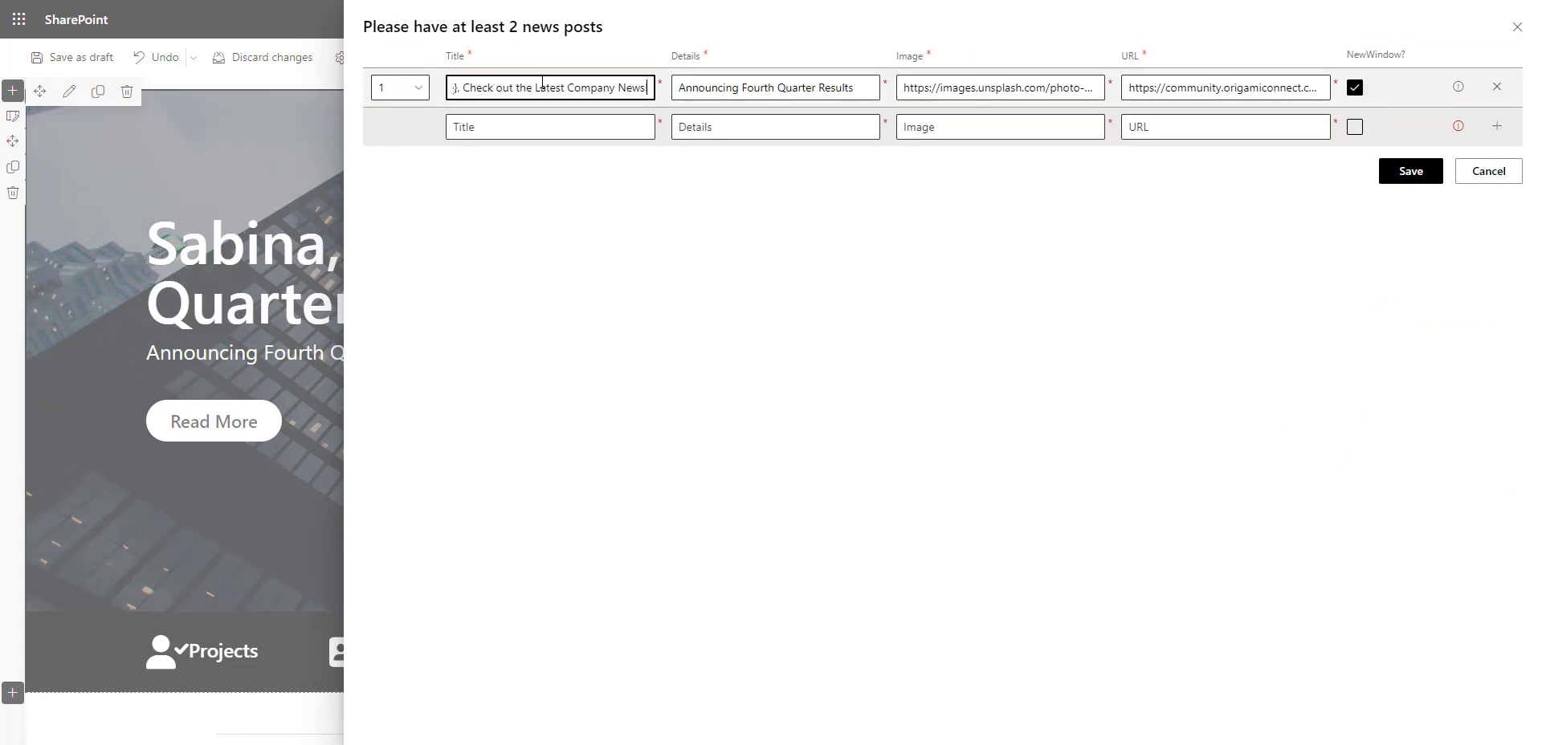
# Step: Set the post's details to "Stay up-to-date with our latest product updates and company announcements!", paste the SharePoint image and page links, and save
pyautogui.tripleClick(715, 87)
pyautogui.hotkey('ctrl', 'v')
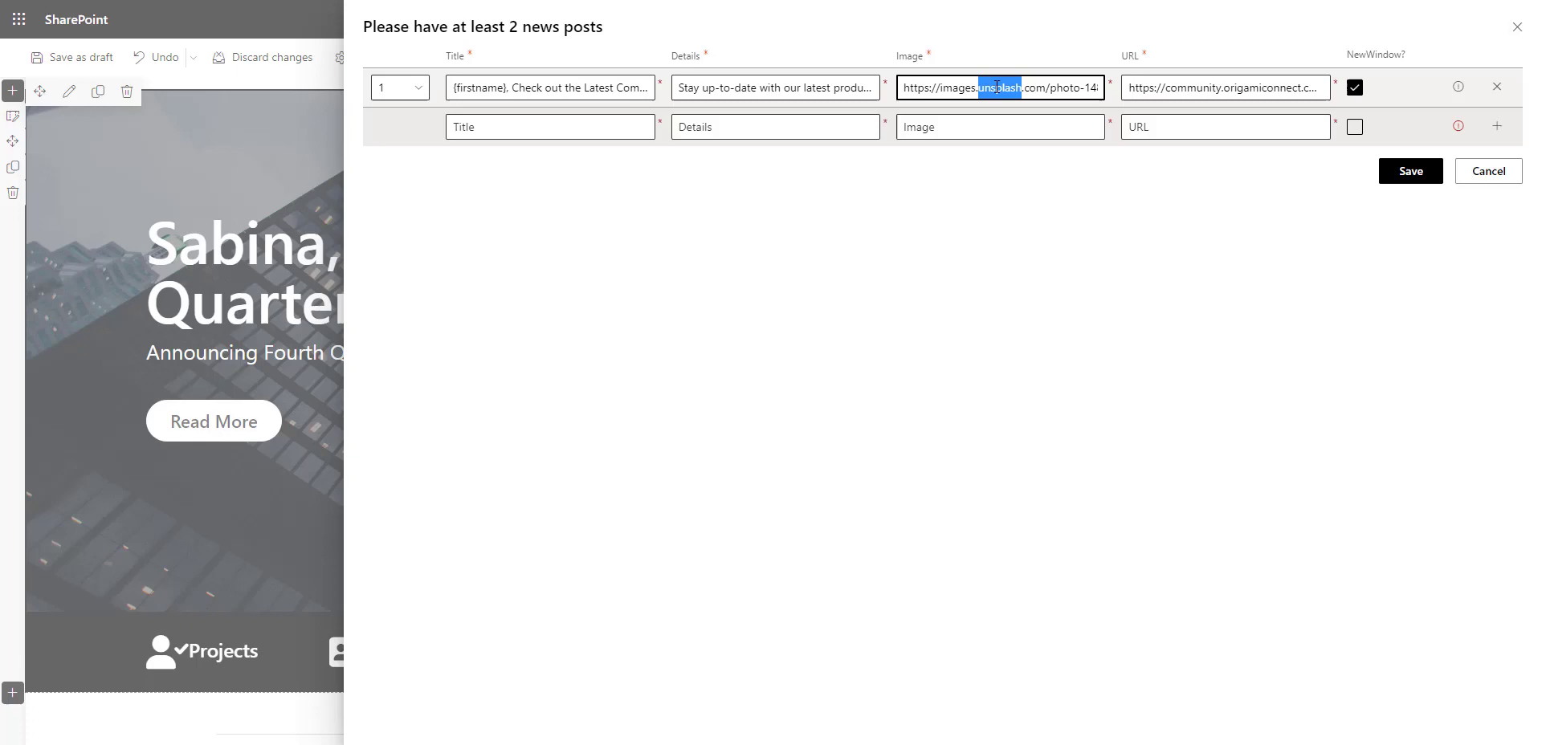
pyautogui.tripleClick(997, 87)
pyautogui.hotkey('ctrl', 'v')
pyautogui.tripleClick(1152, 88)
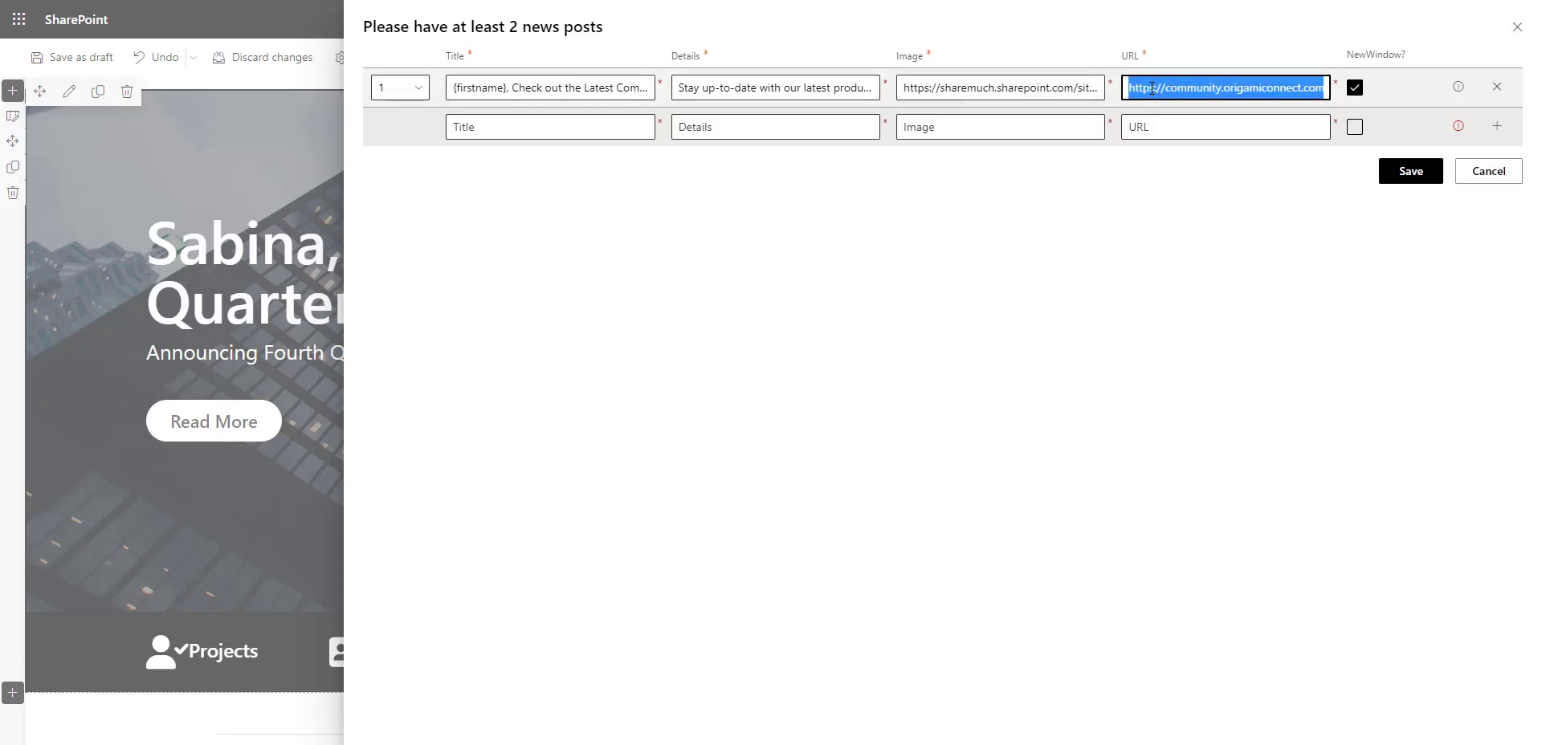
pyautogui.hotkey('ctrl', 'v')
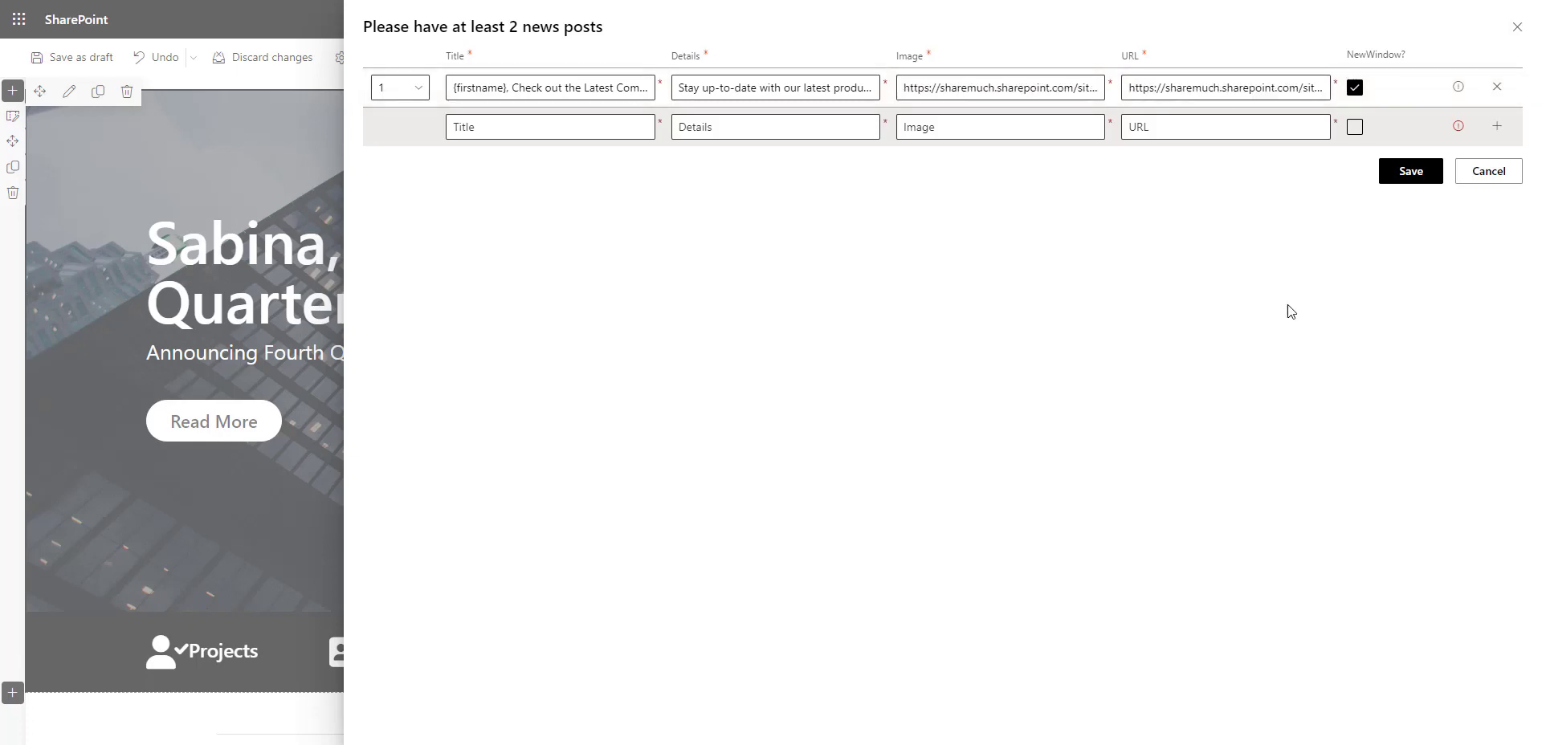
pyautogui.click(1407, 171)
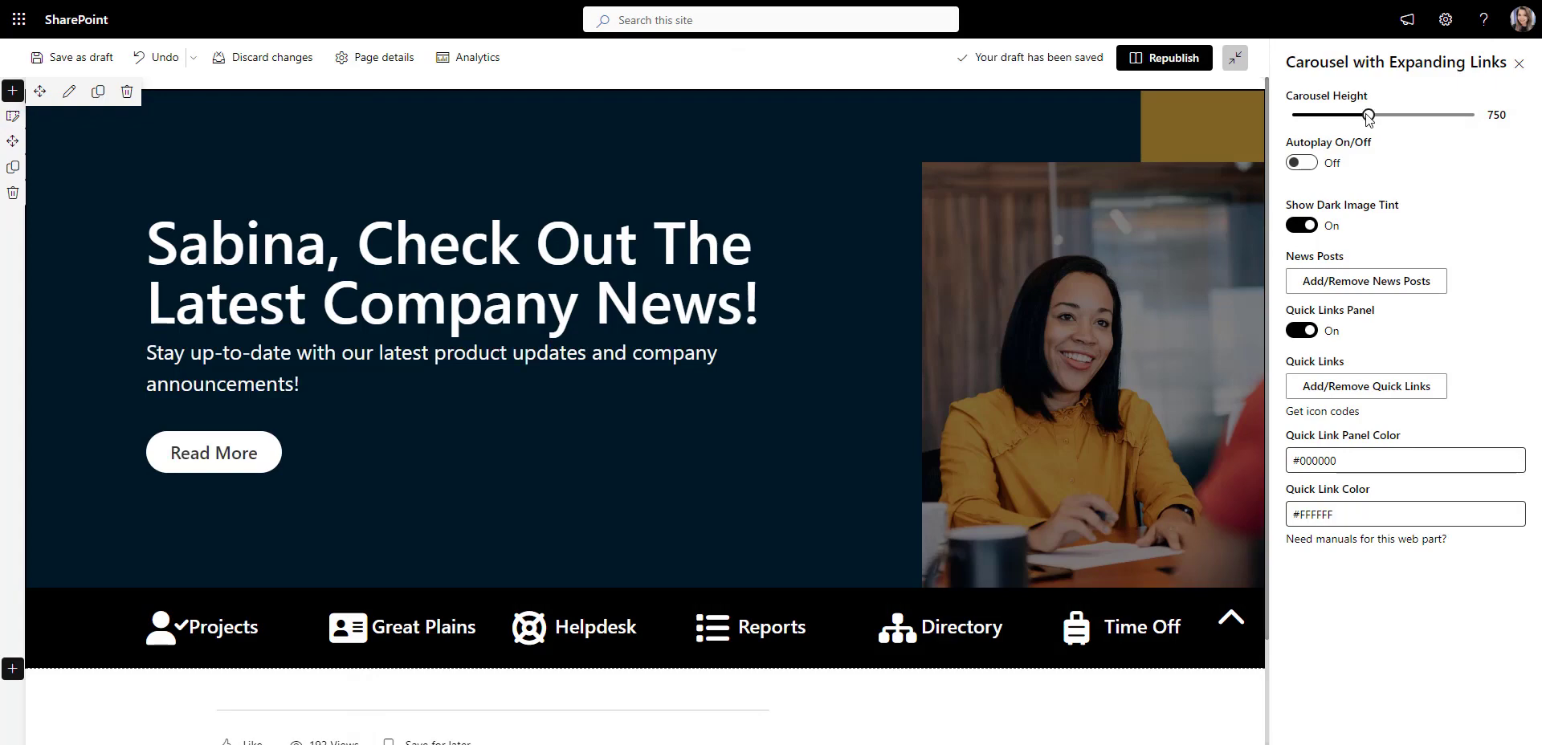
# Step: Set the carousel height to 570 and turn off the dark image tint and the quick links panel
pyautogui.moveTo(1366, 115); pyautogui.dragTo(1292, 116)
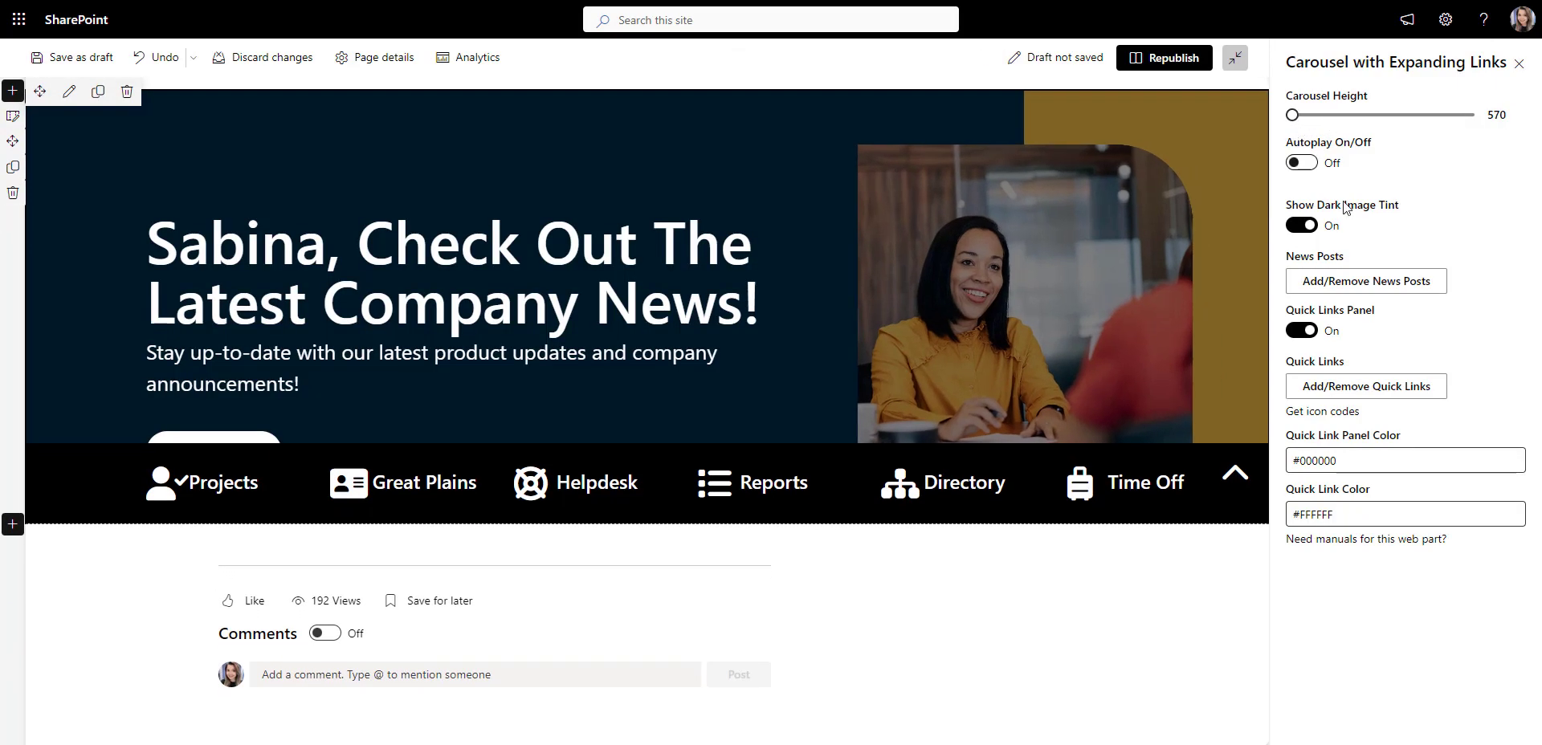
pyautogui.click(1311, 233)
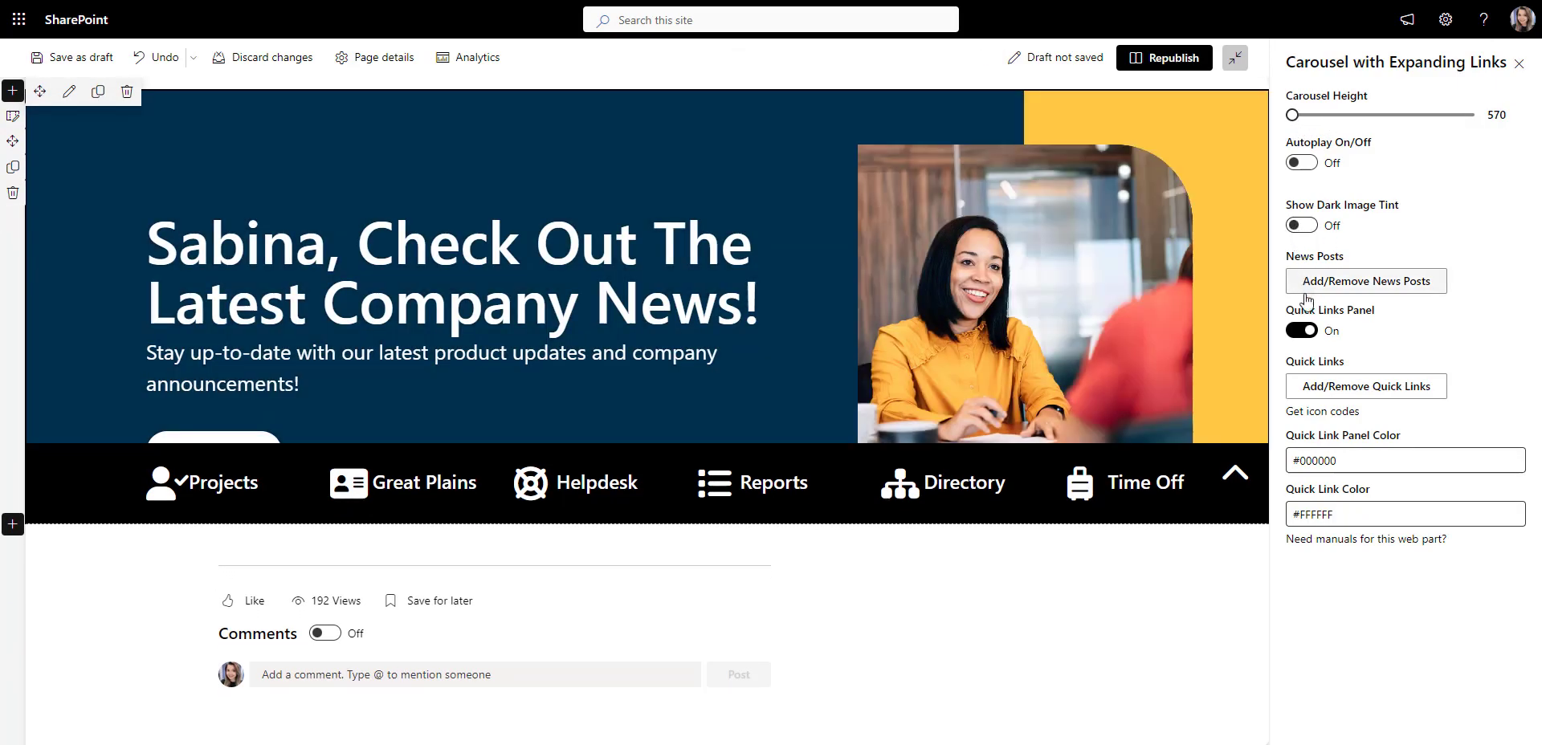
pyautogui.click(1304, 331)
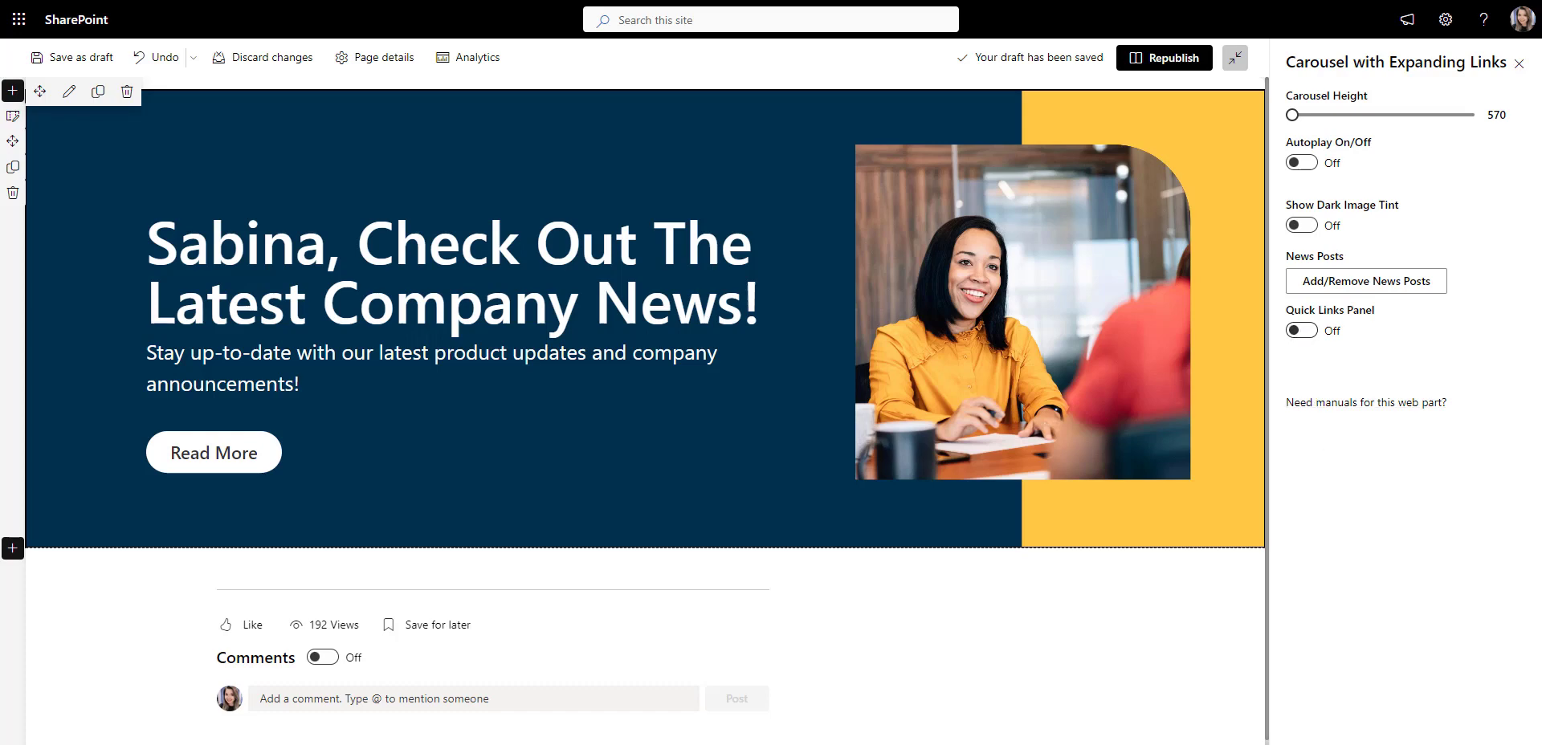
# Step: Add a full-width section below the carousel and insert the Link Tiles web part
pyautogui.click(13, 549)
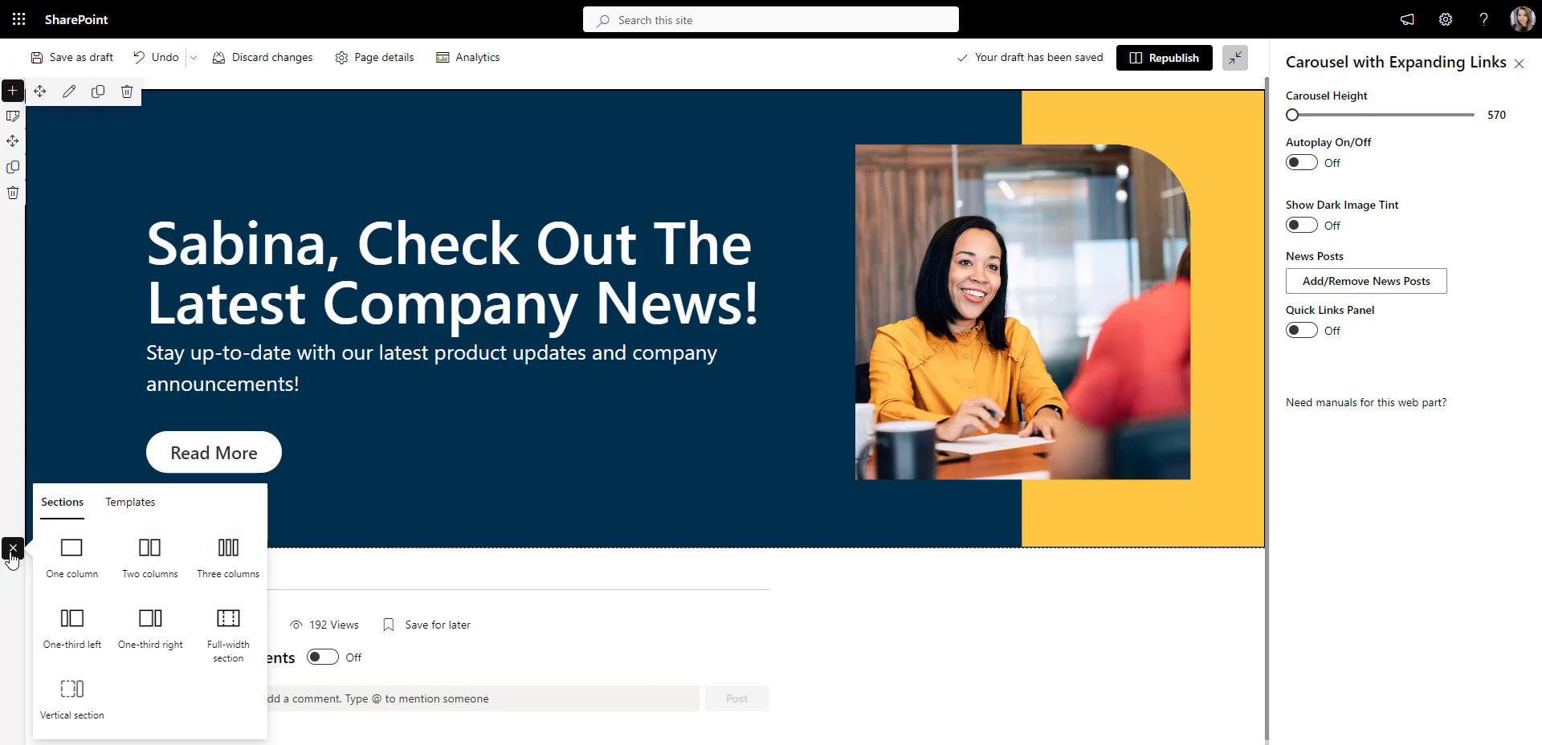
pyautogui.click(215, 657)
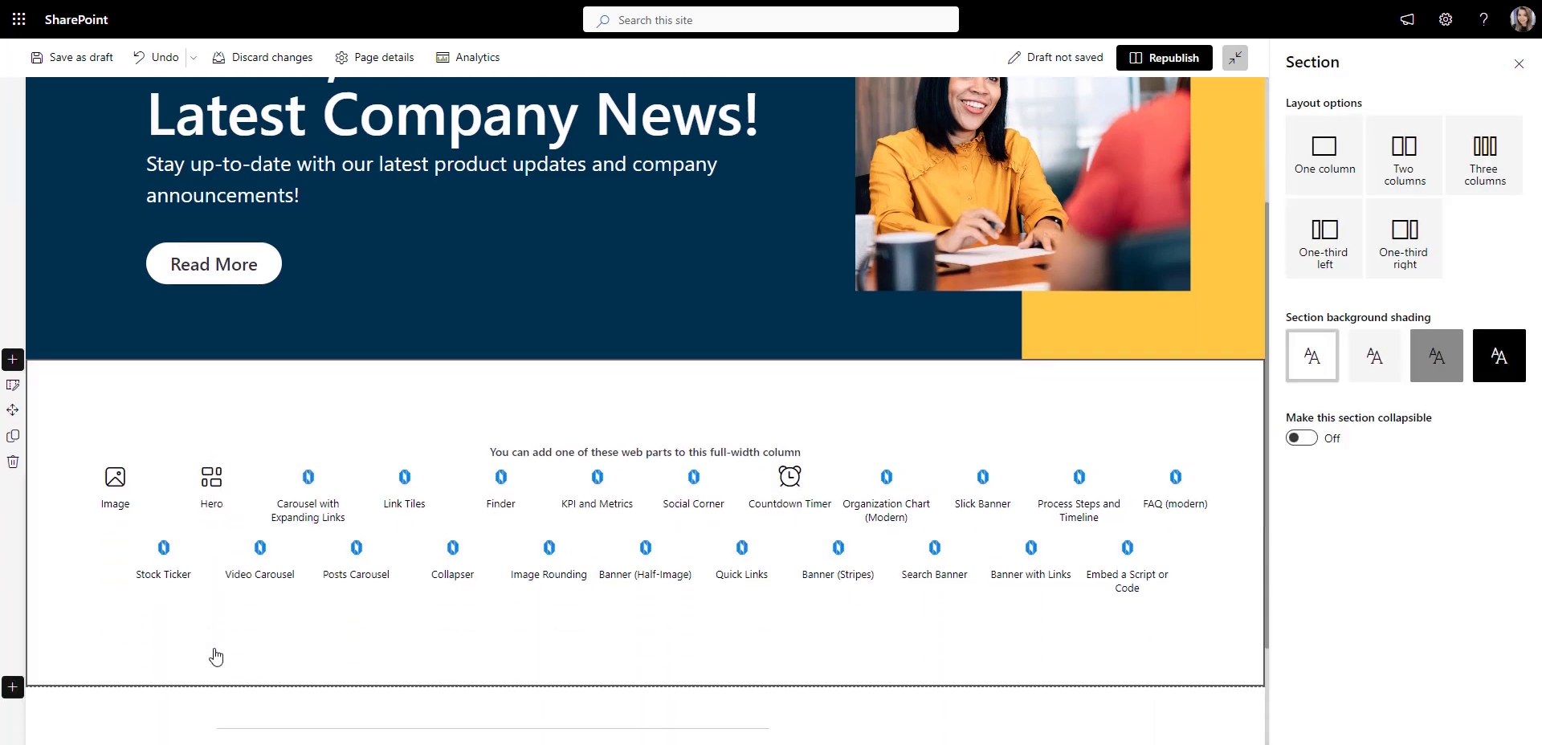
pyautogui.click(404, 426)
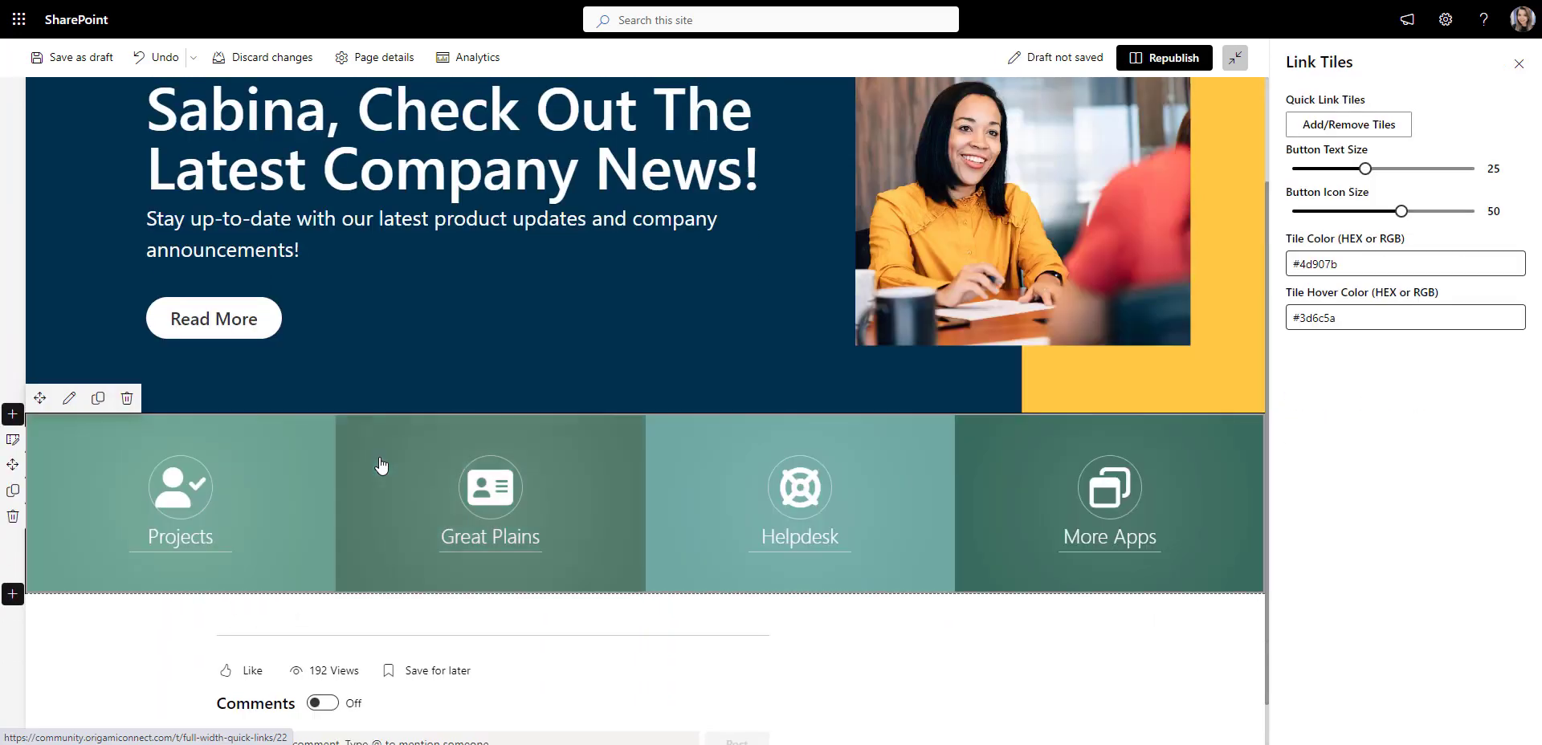
# Step: Turn the first link tile into Helpdesk with the medical laptop icon and a pasted SharePoint page link
pyautogui.click(1348, 124)
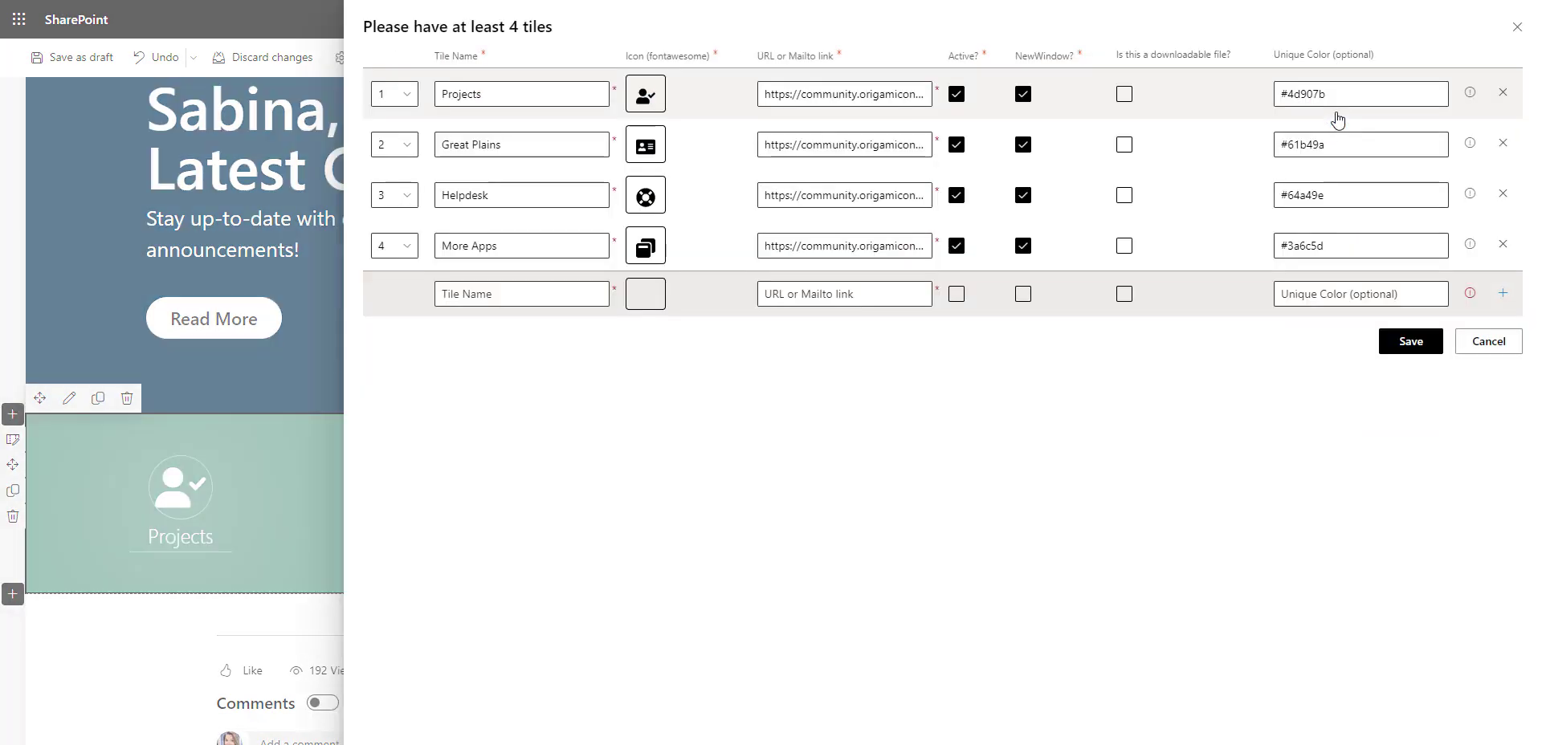
pyautogui.doubleClick(494, 93)
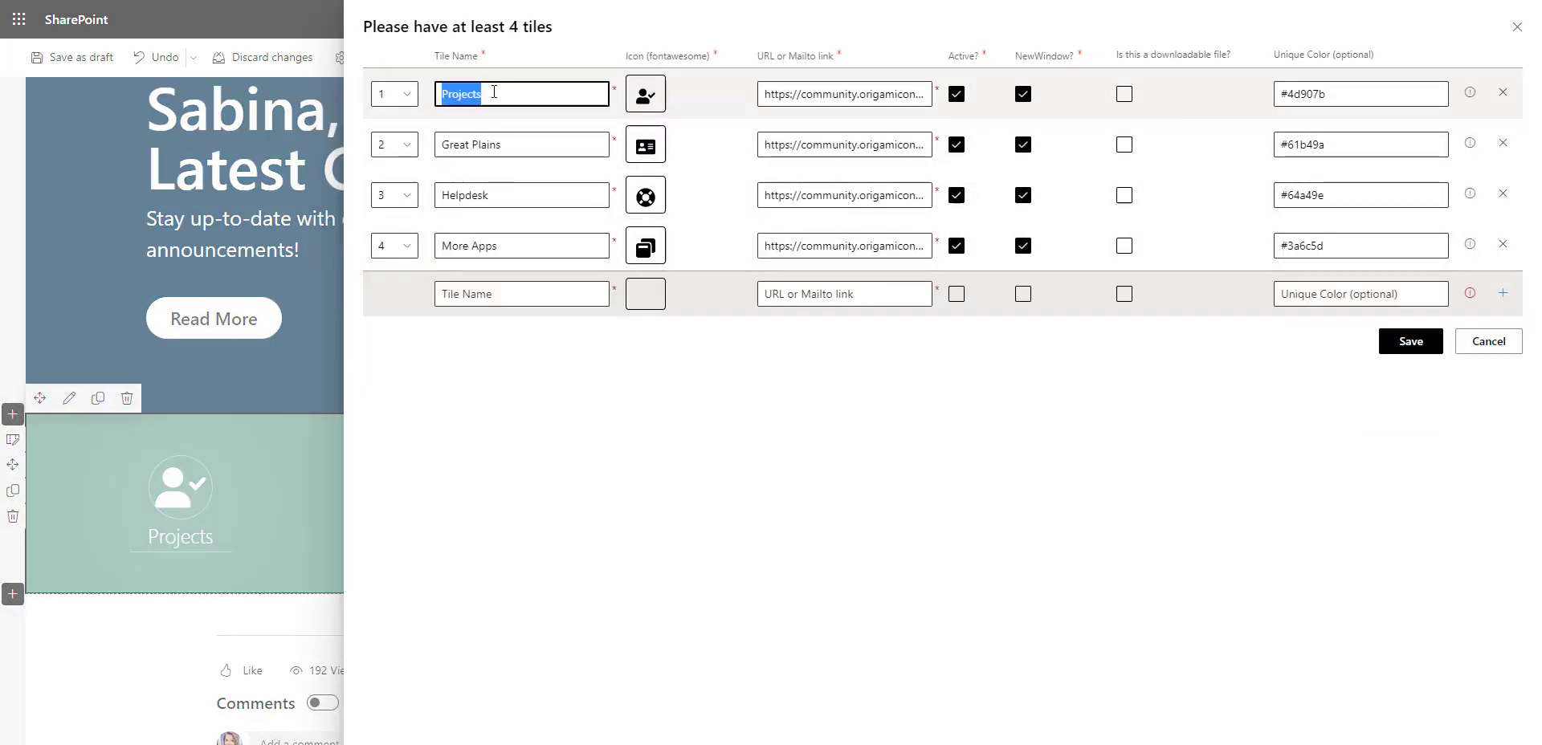
pyautogui.write('Helpdesk')
pyautogui.click(645, 94)
pyautogui.click(671, 130)
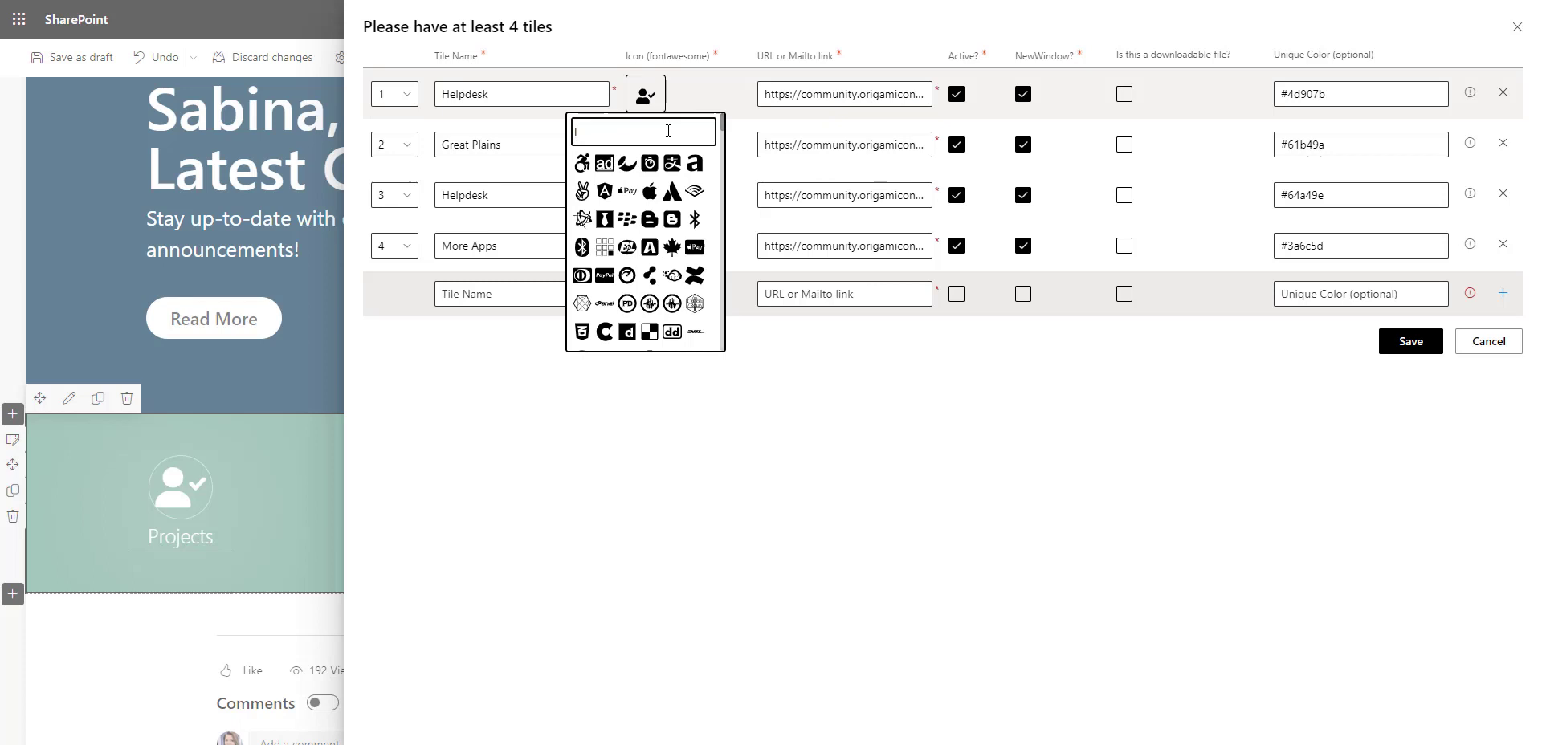
pyautogui.write('lap')
pyautogui.click(605, 162)
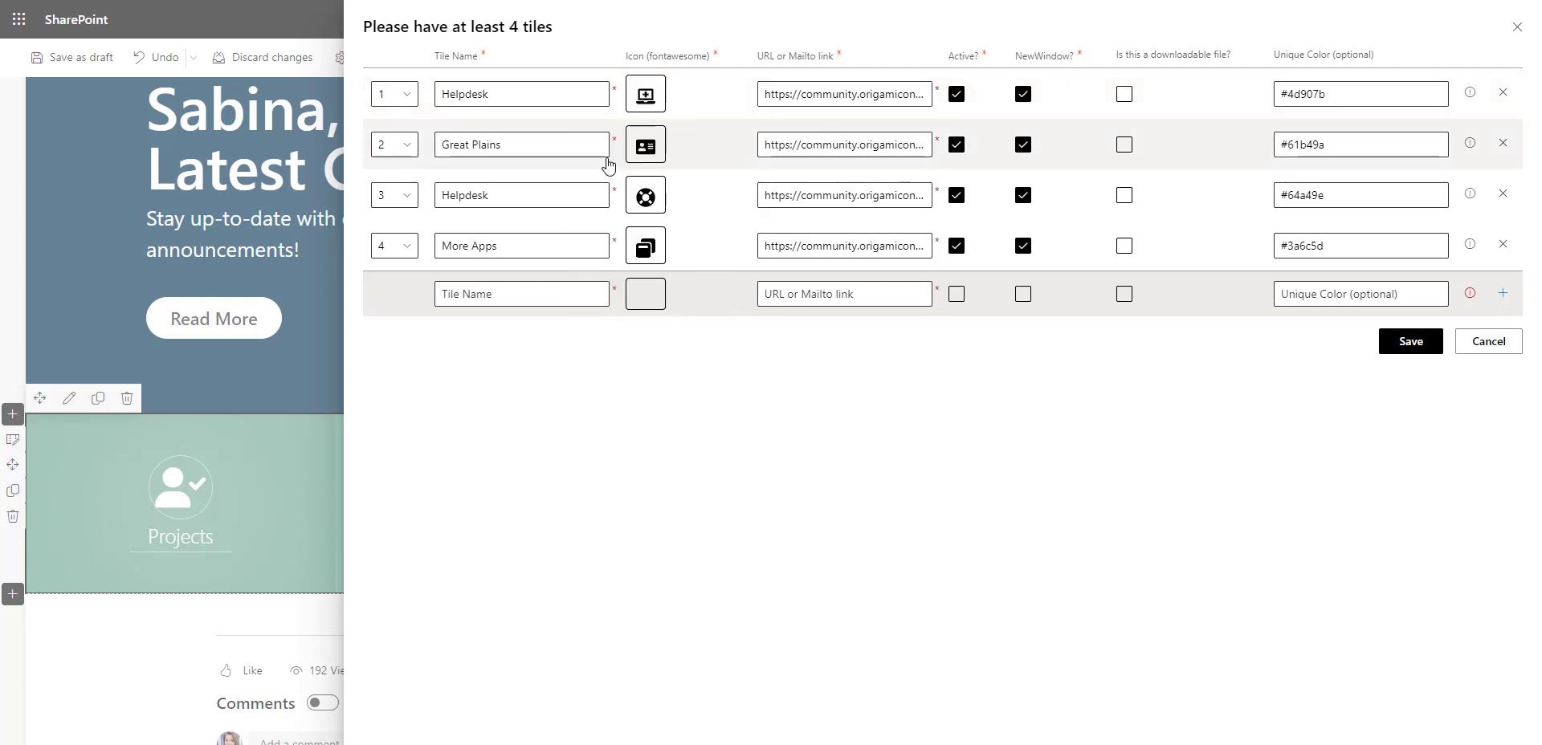
pyautogui.tripleClick(817, 94)
pyautogui.hotkey('ctrl', 'v')
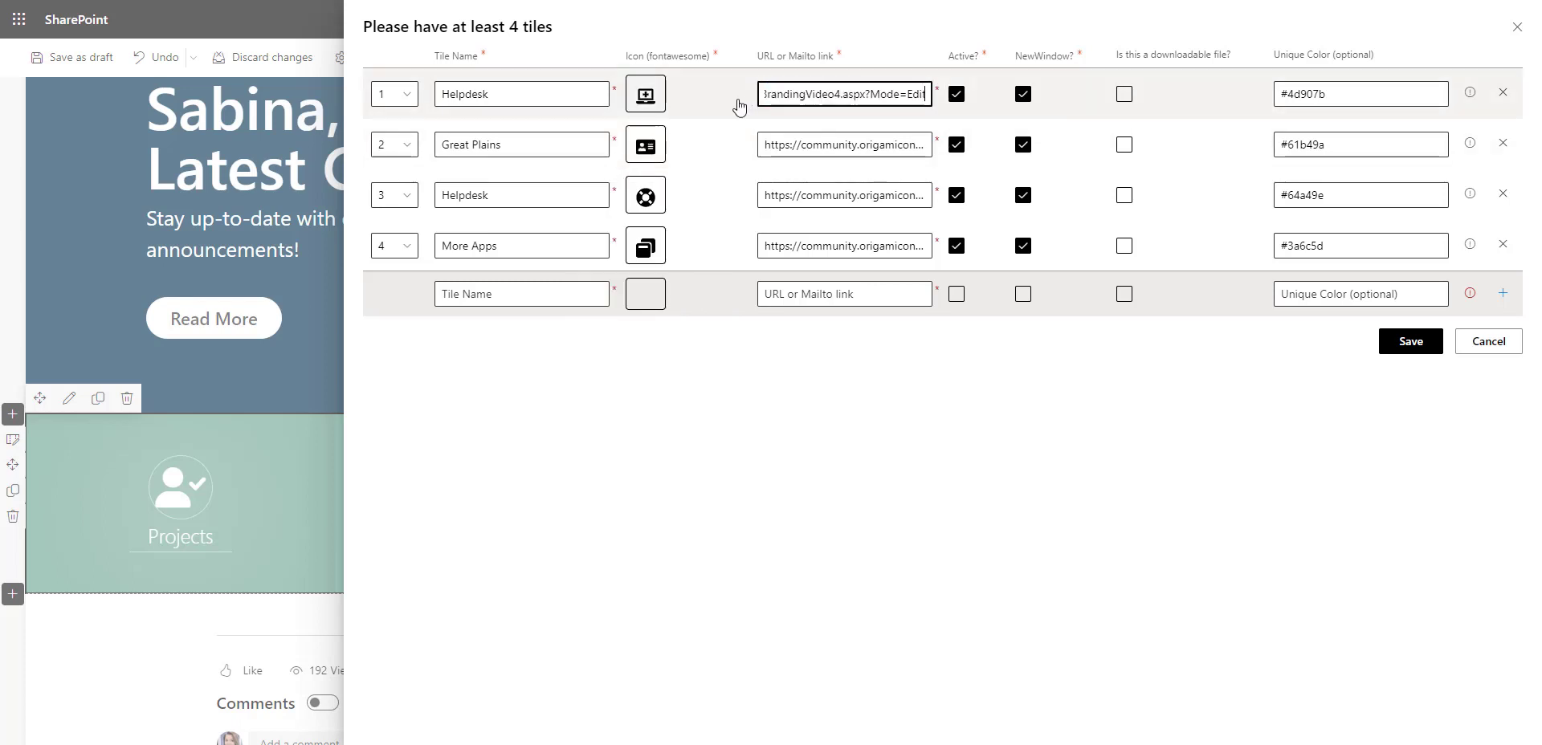
# Step: Rename the second link tile to Reports and give it the document file icon
pyautogui.tripleClick(535, 145)
pyautogui.write('Reports')
pyautogui.click(645, 146)
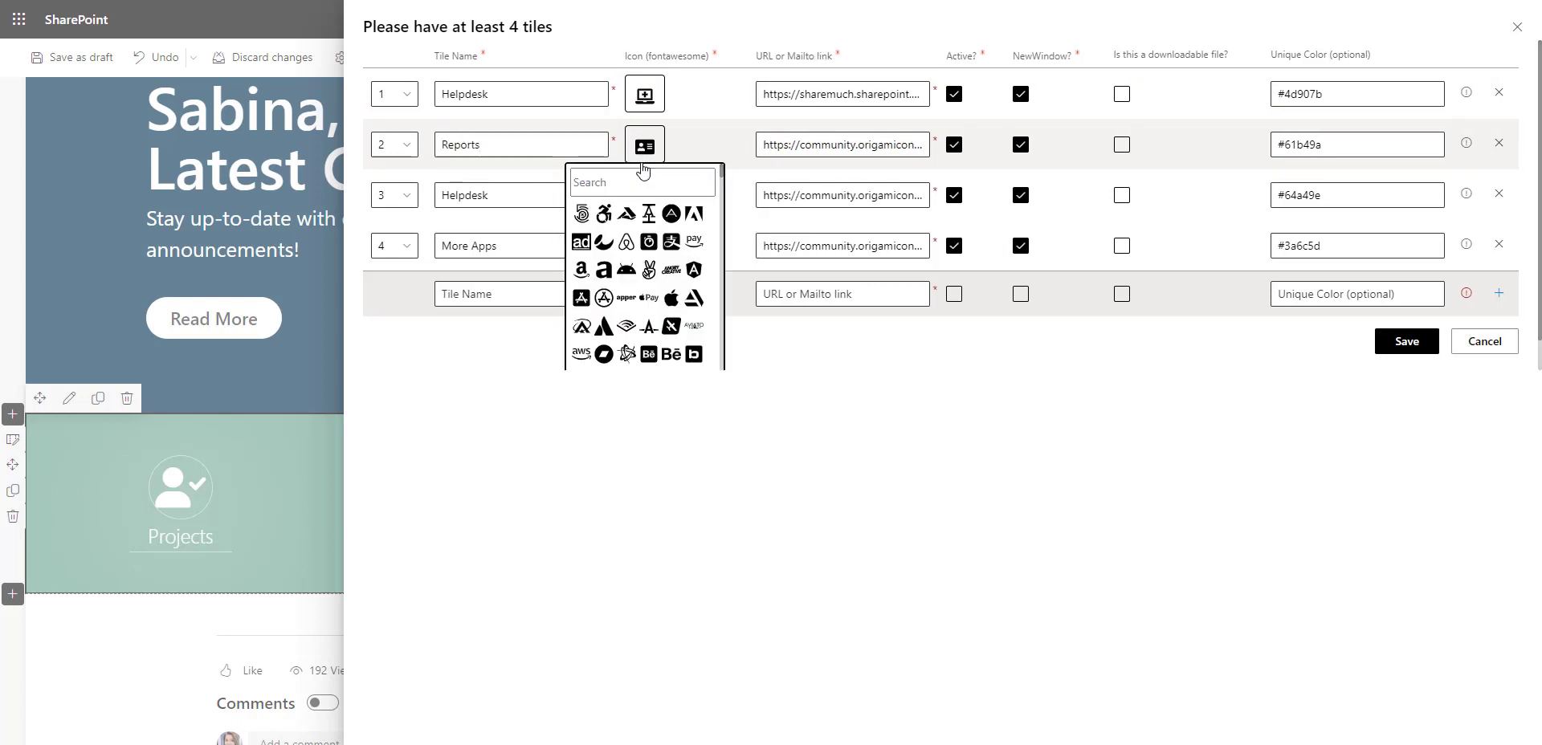
pyautogui.click(590, 182)
pyautogui.write('file')
pyautogui.click(611, 228)
# Step: Rename the third link tile to Directory and give it the circled user icon
pyautogui.tripleClick(486, 194)
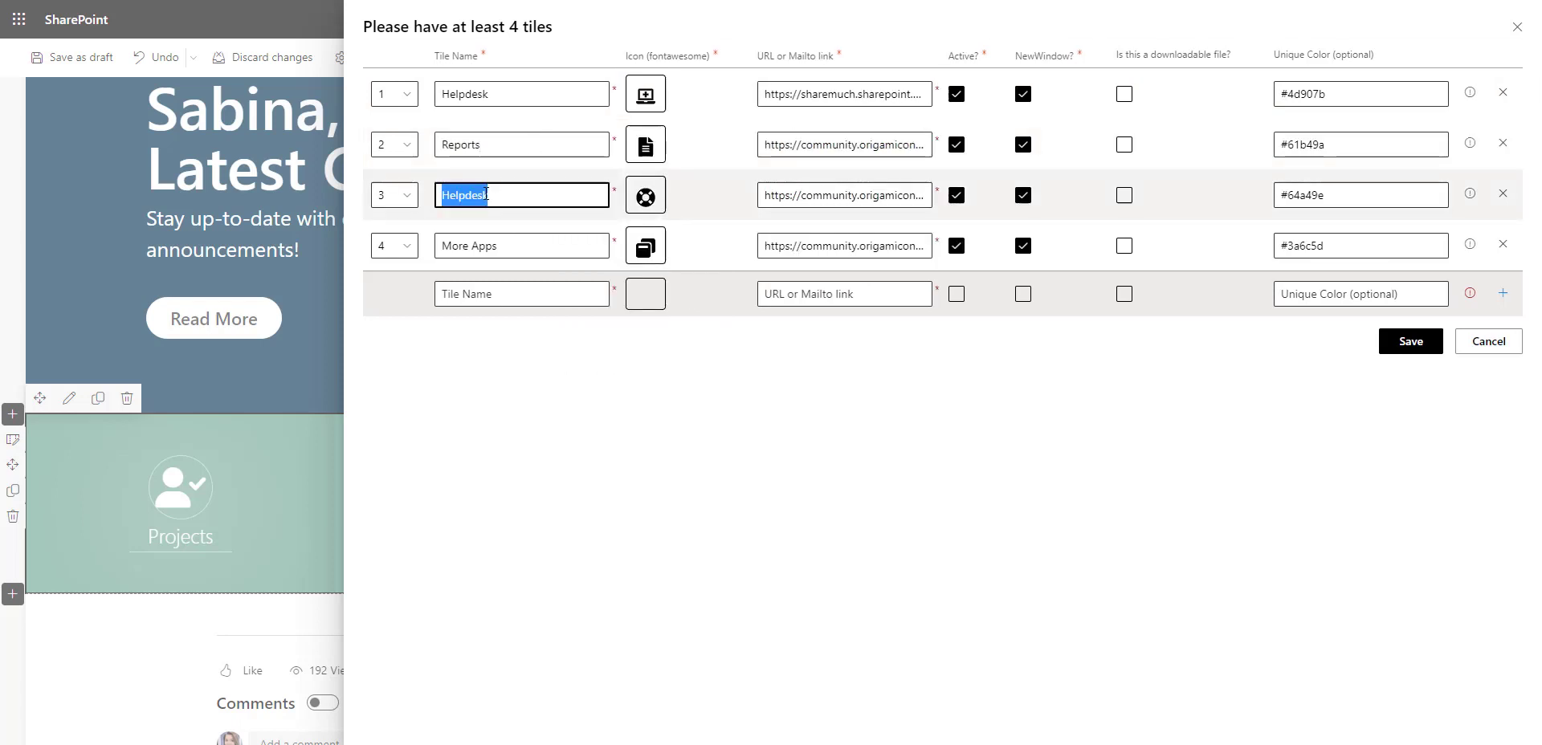
pyautogui.write('Directory')
pyautogui.click(645, 195)
pyautogui.click(590, 232)
pyautogui.write('user')
pyautogui.click(679, 273)
# Step: Set the first three tiles' unique colors to #0F3659, #234D74 and #335F86, make More Apps a lighter blue, and save the tiles
pyautogui.doubleClick(1321, 93)
pyautogui.write('0F3659')
pyautogui.doubleClick(1305, 144)
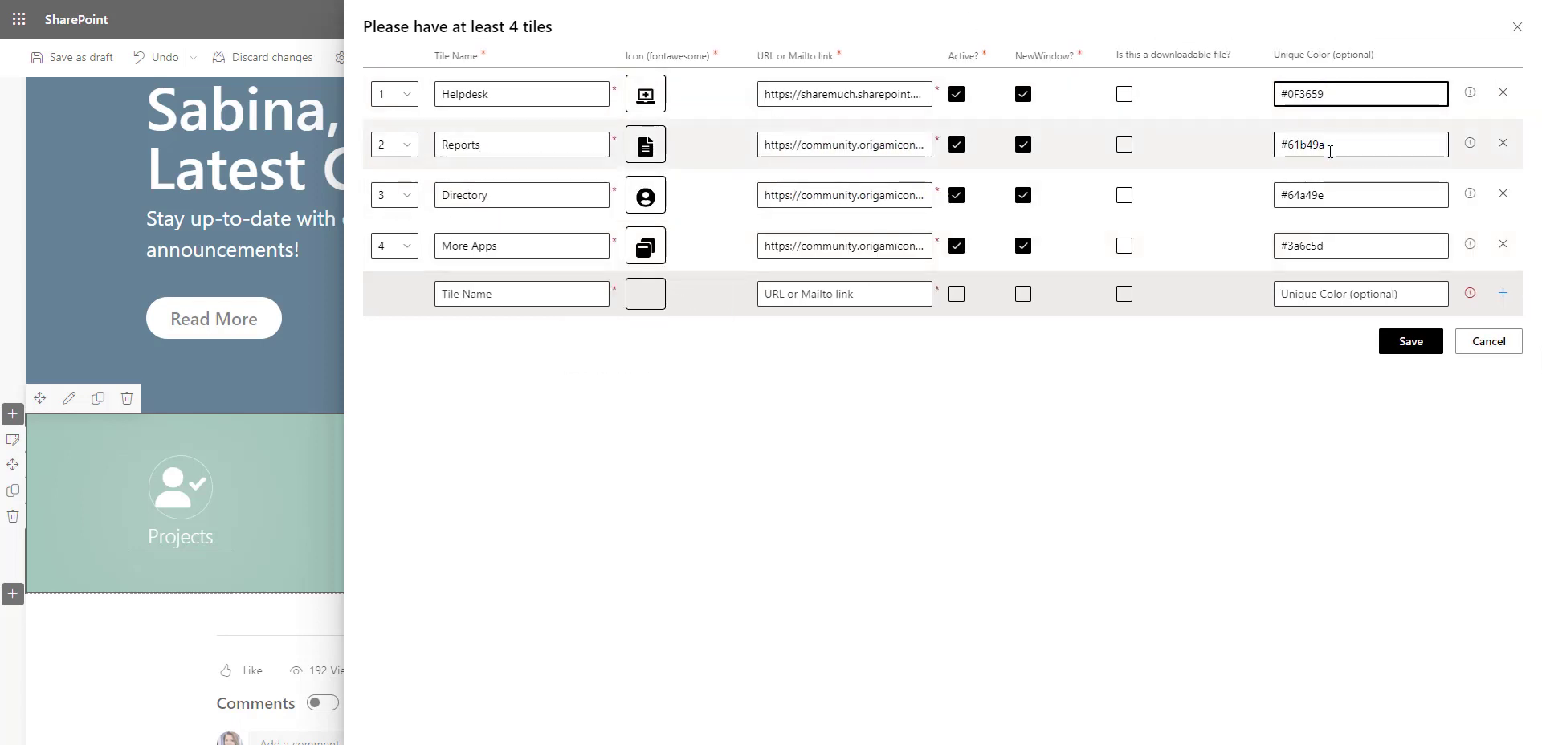
pyautogui.write('234D74')
pyautogui.doubleClick(1302, 195)
pyautogui.write('335F86')
pyautogui.doubleClick(1297, 246)
pyautogui.write('4A7199')
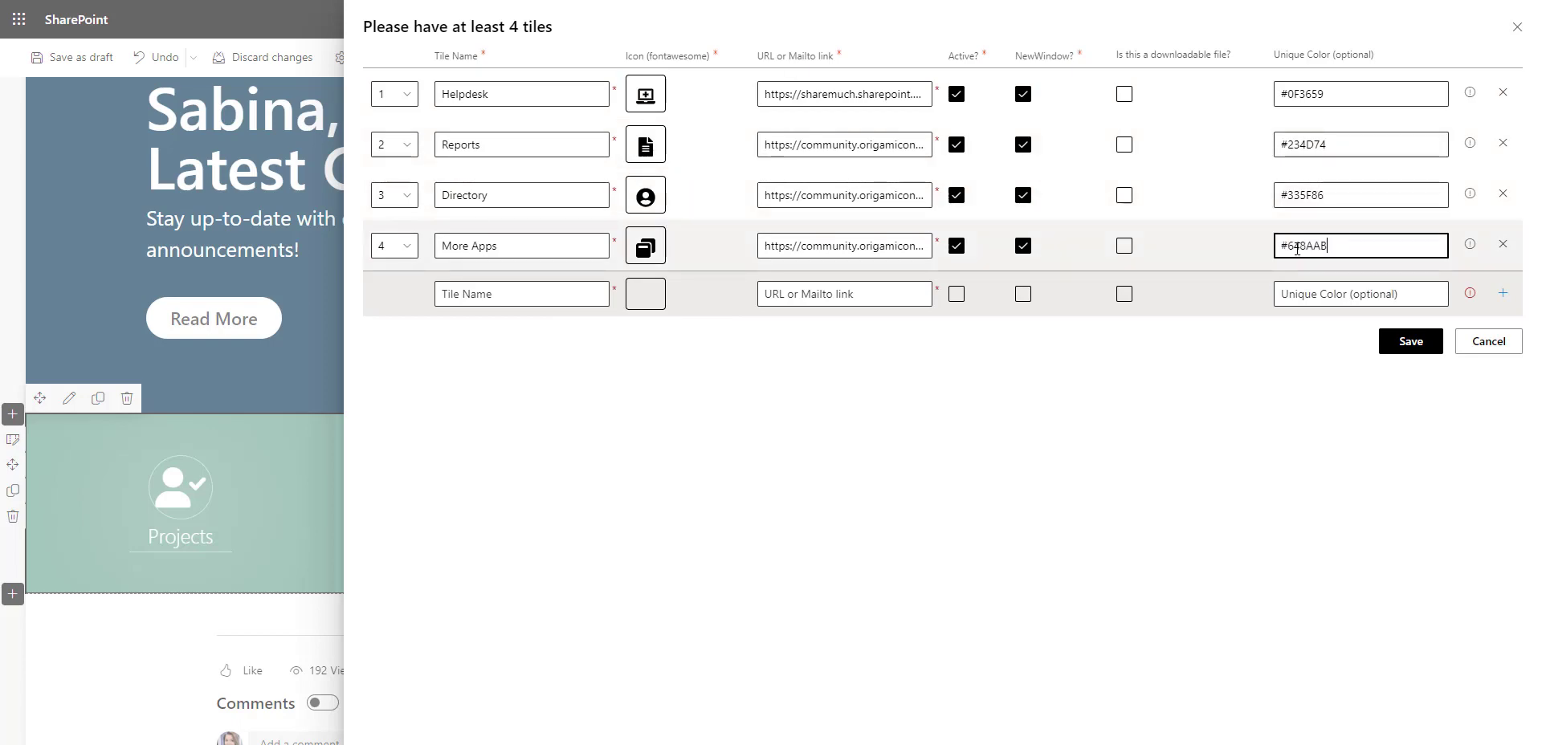
pyautogui.click(1407, 343)
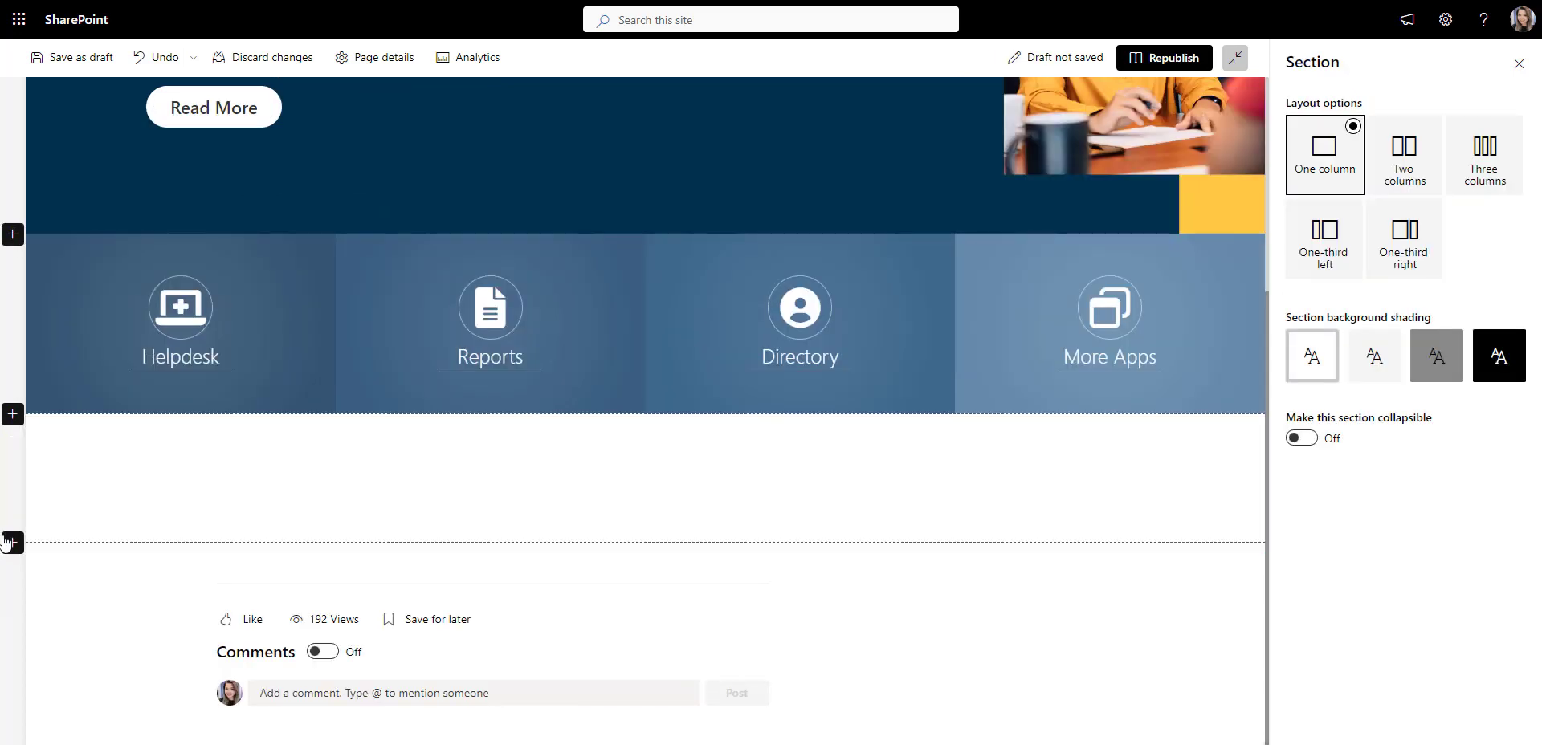
# Step: Add a full-width section below the blank section under the link tiles and insert the Finder web part in it
pyautogui.click(13, 542)
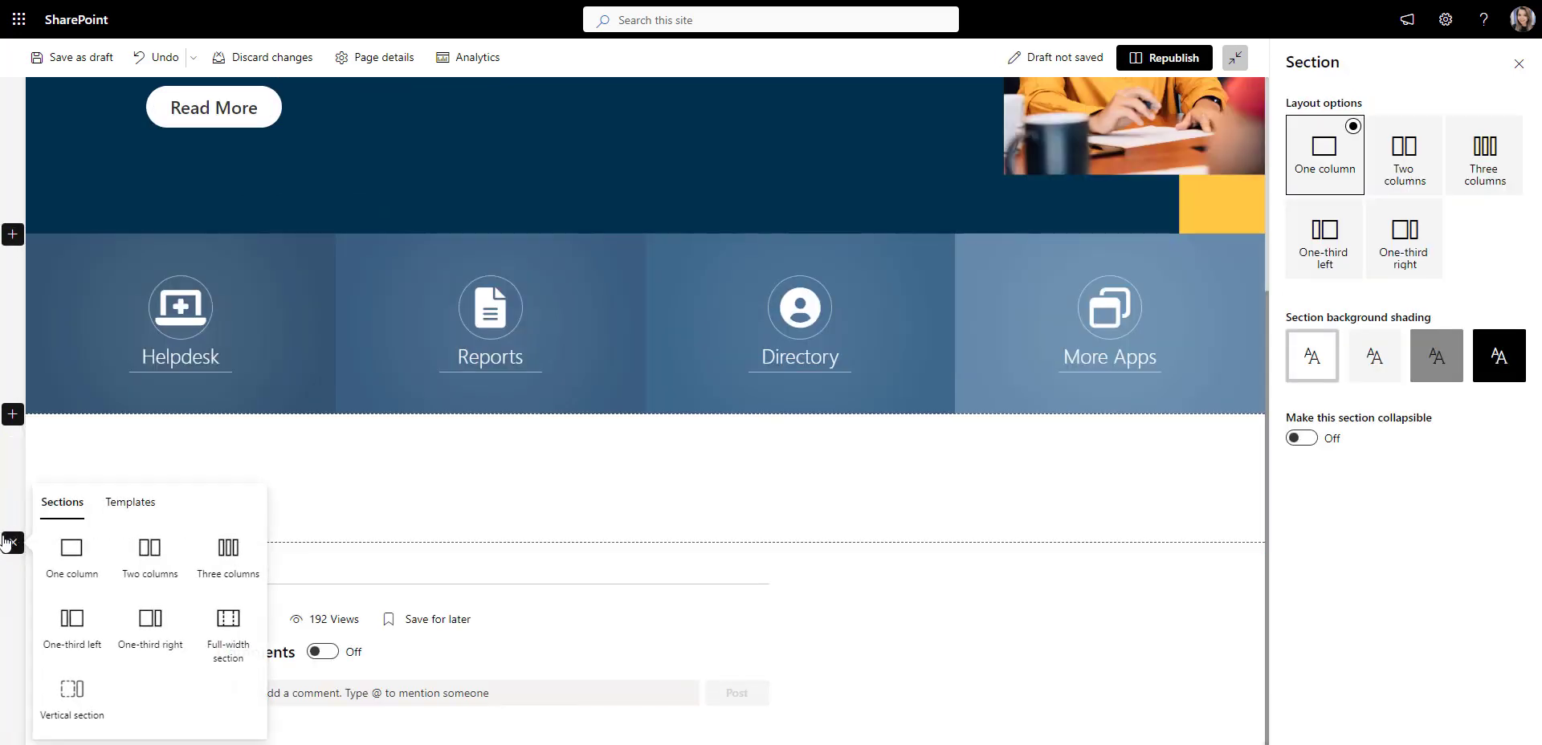
pyautogui.click(225, 632)
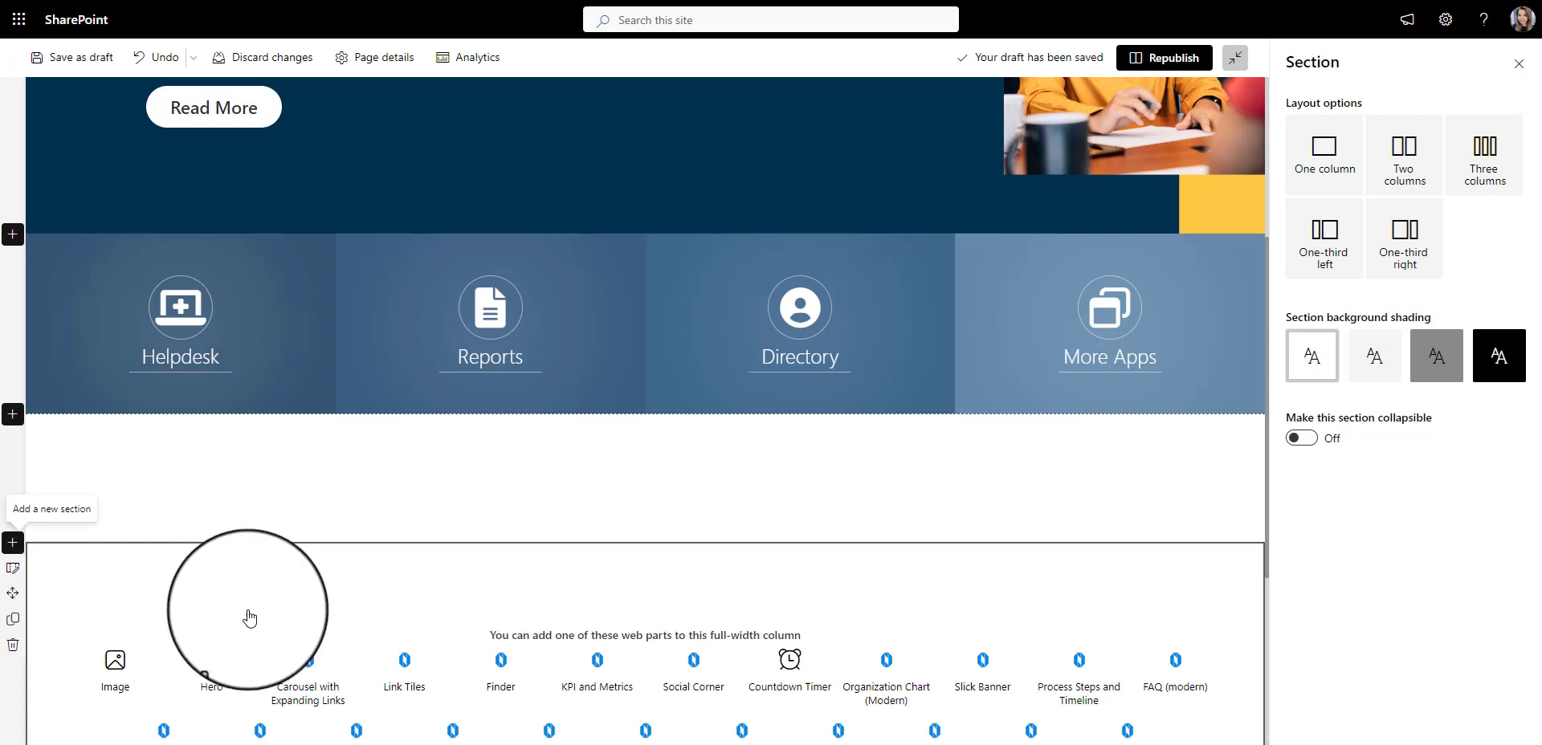
pyautogui.scroll(-1, 249, 619)
pyautogui.scroll(-1, 249, 619)
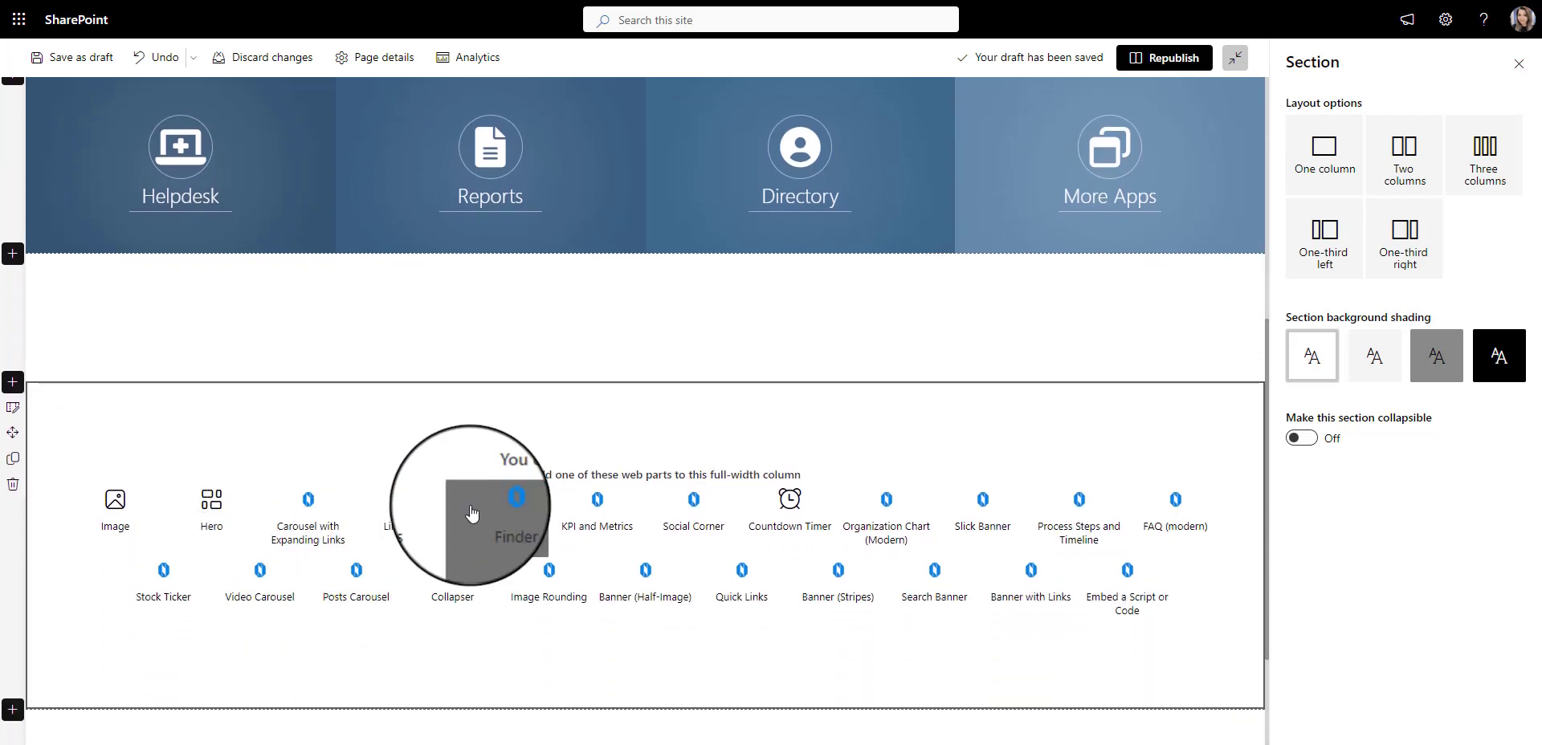
pyautogui.click(472, 515)
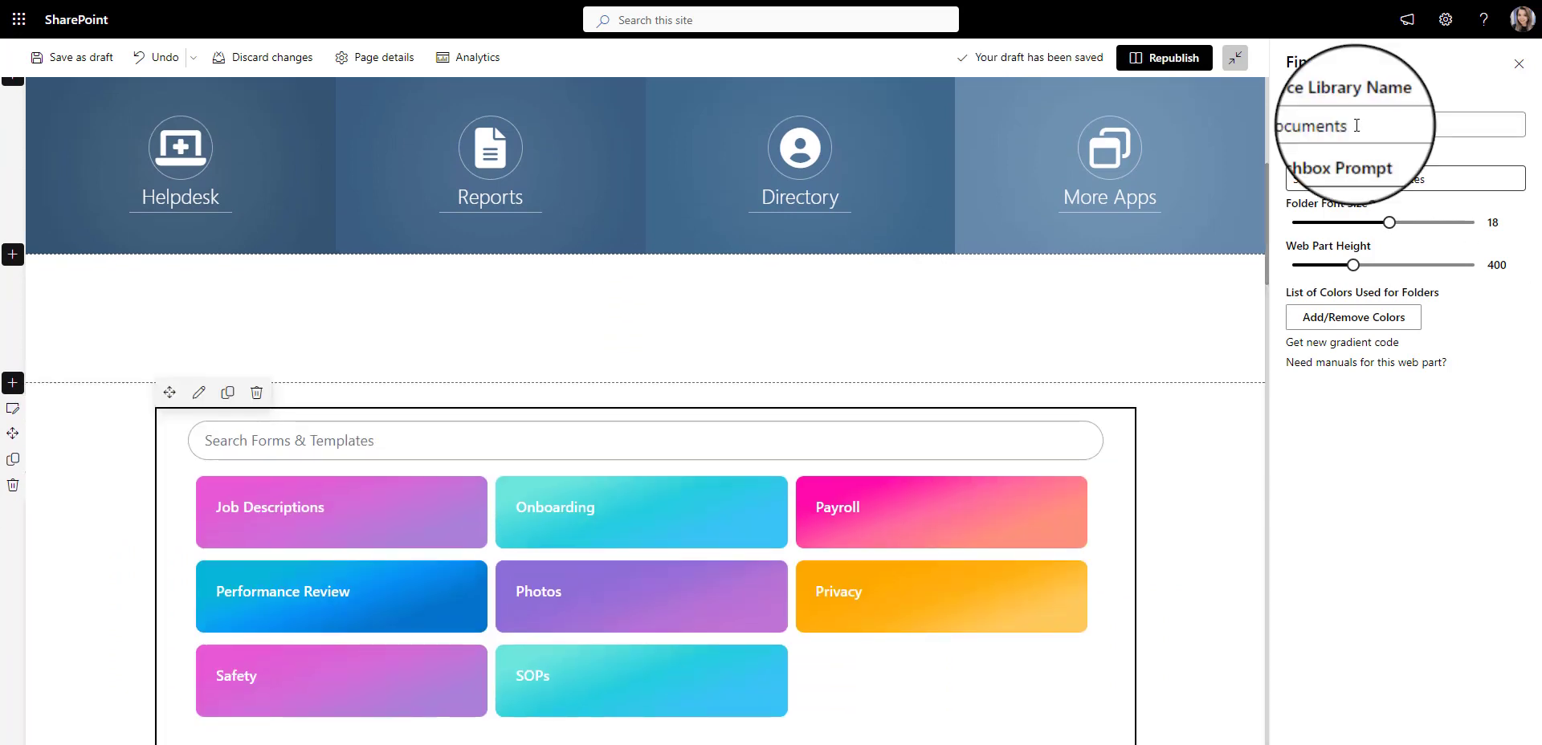
# Step: Create a document library named HR Forms from the site contents page
pyautogui.click(1445, 22)
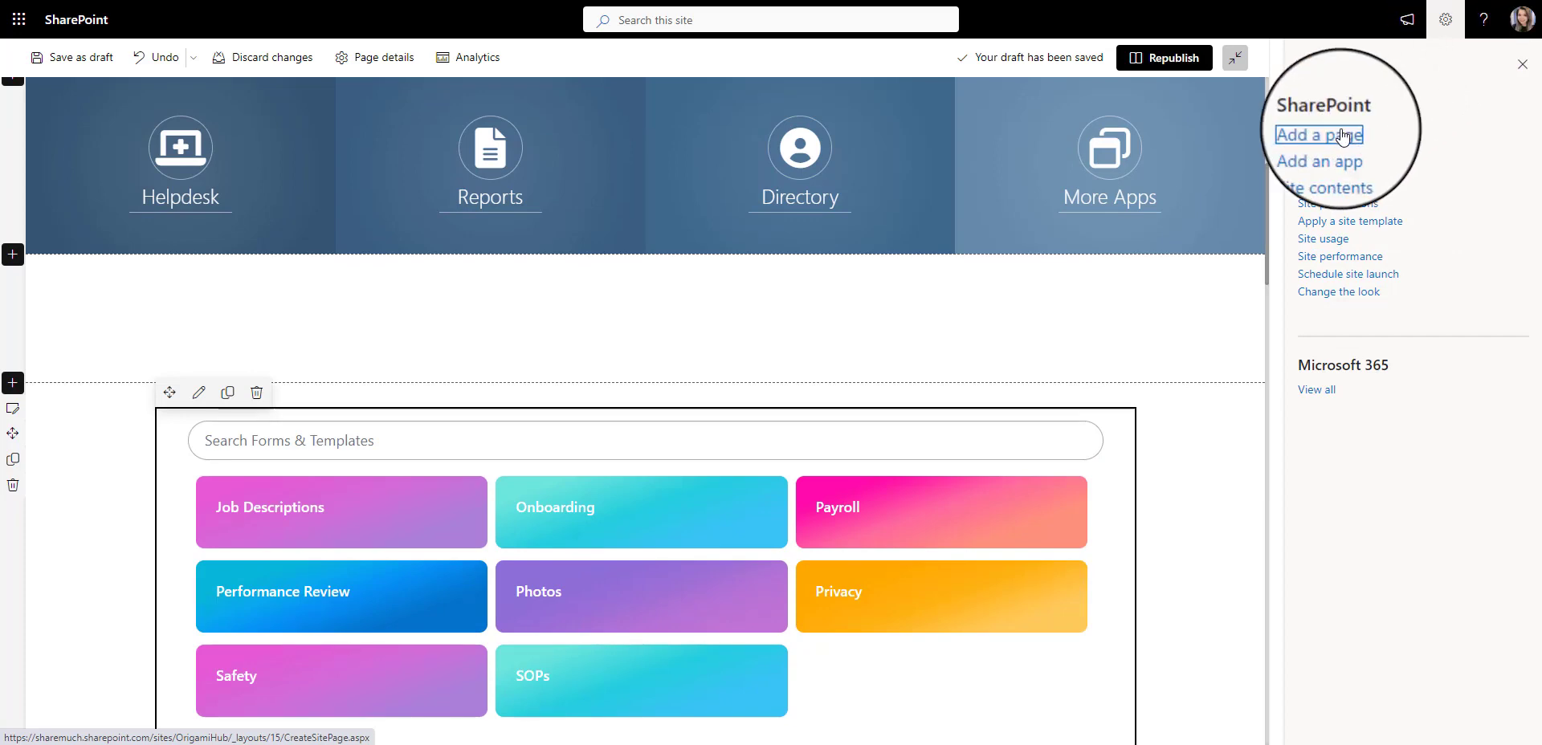
pyautogui.click(1330, 170)
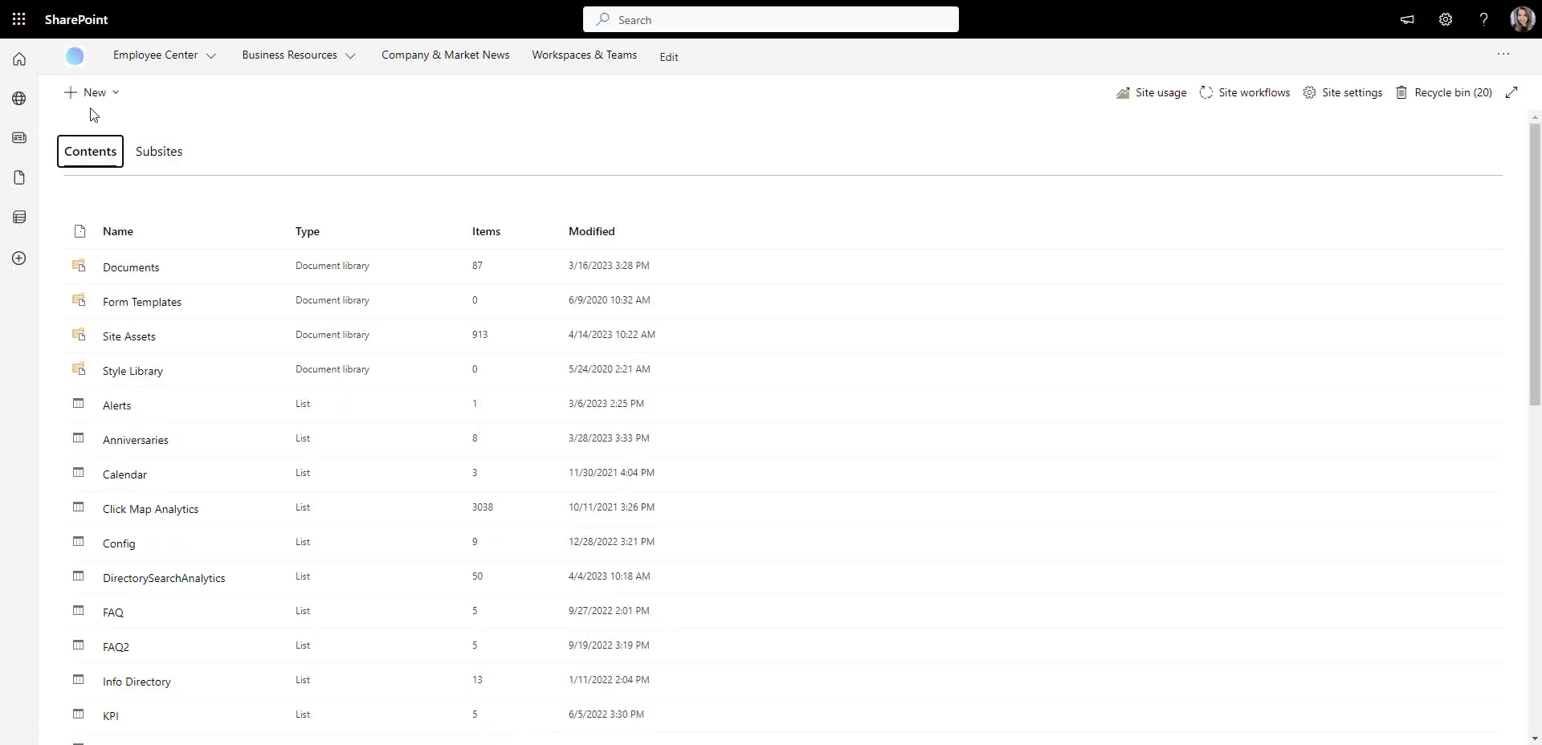
pyautogui.click(88, 94)
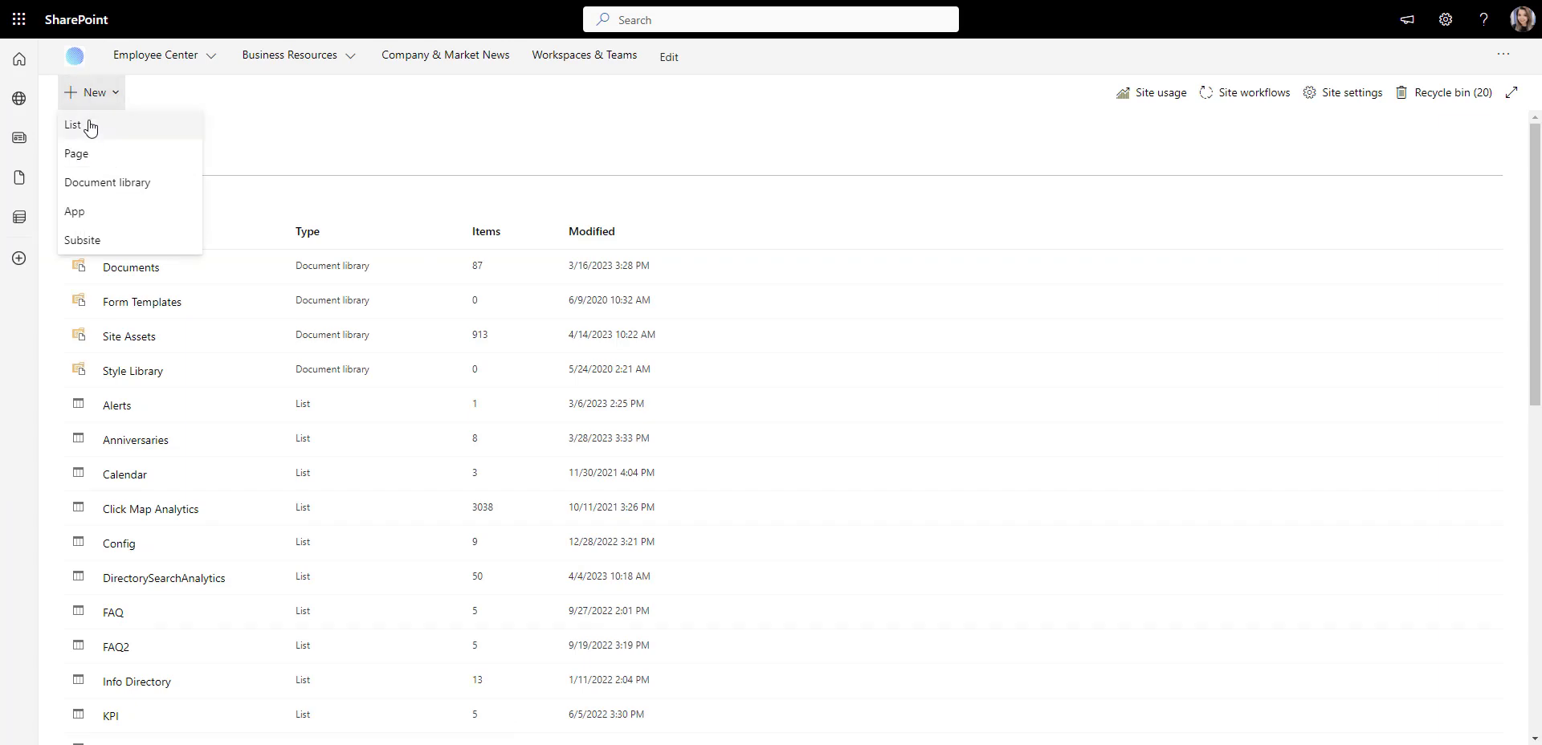
pyautogui.click(119, 184)
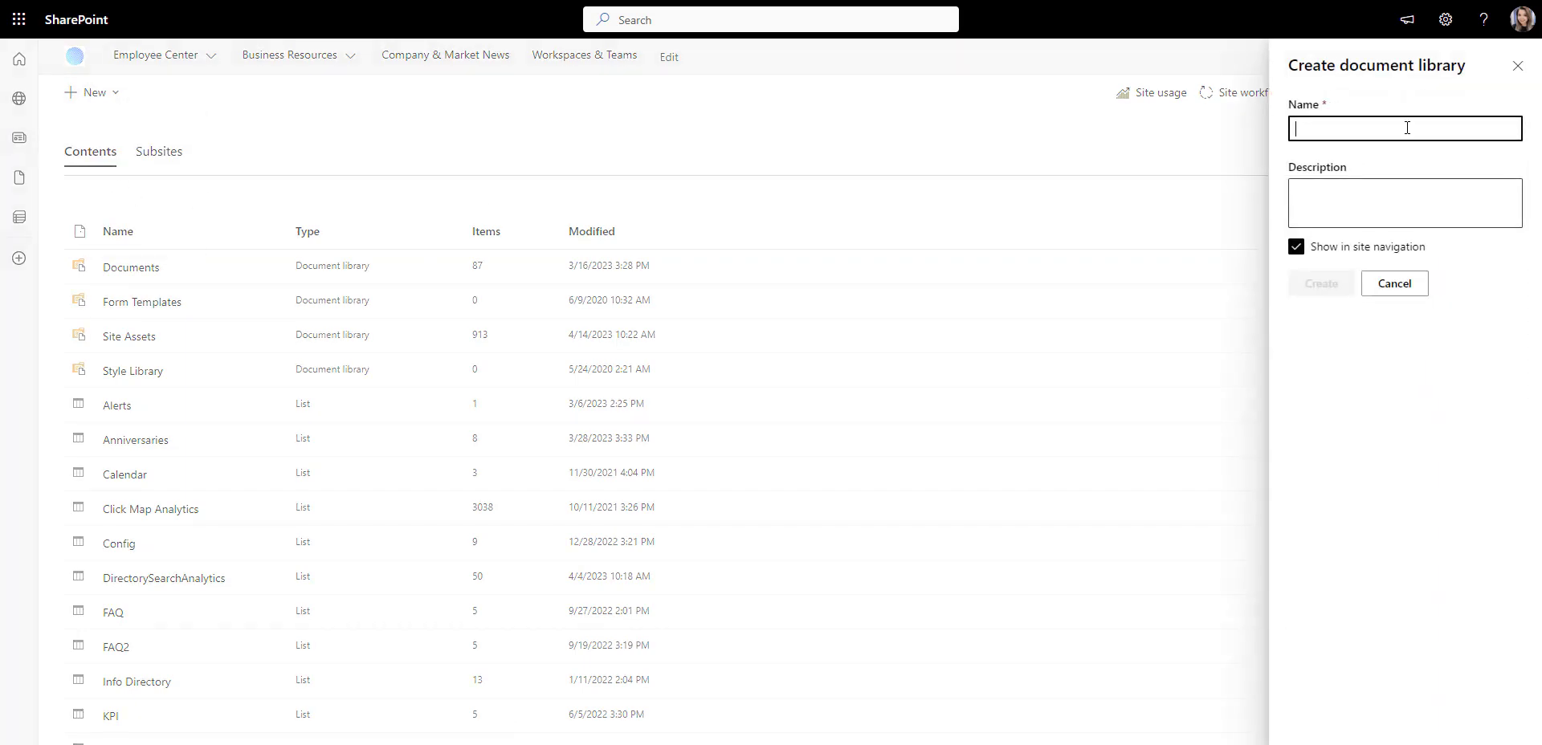
pyautogui.write('HR Forms')
pyautogui.click(1294, 247)
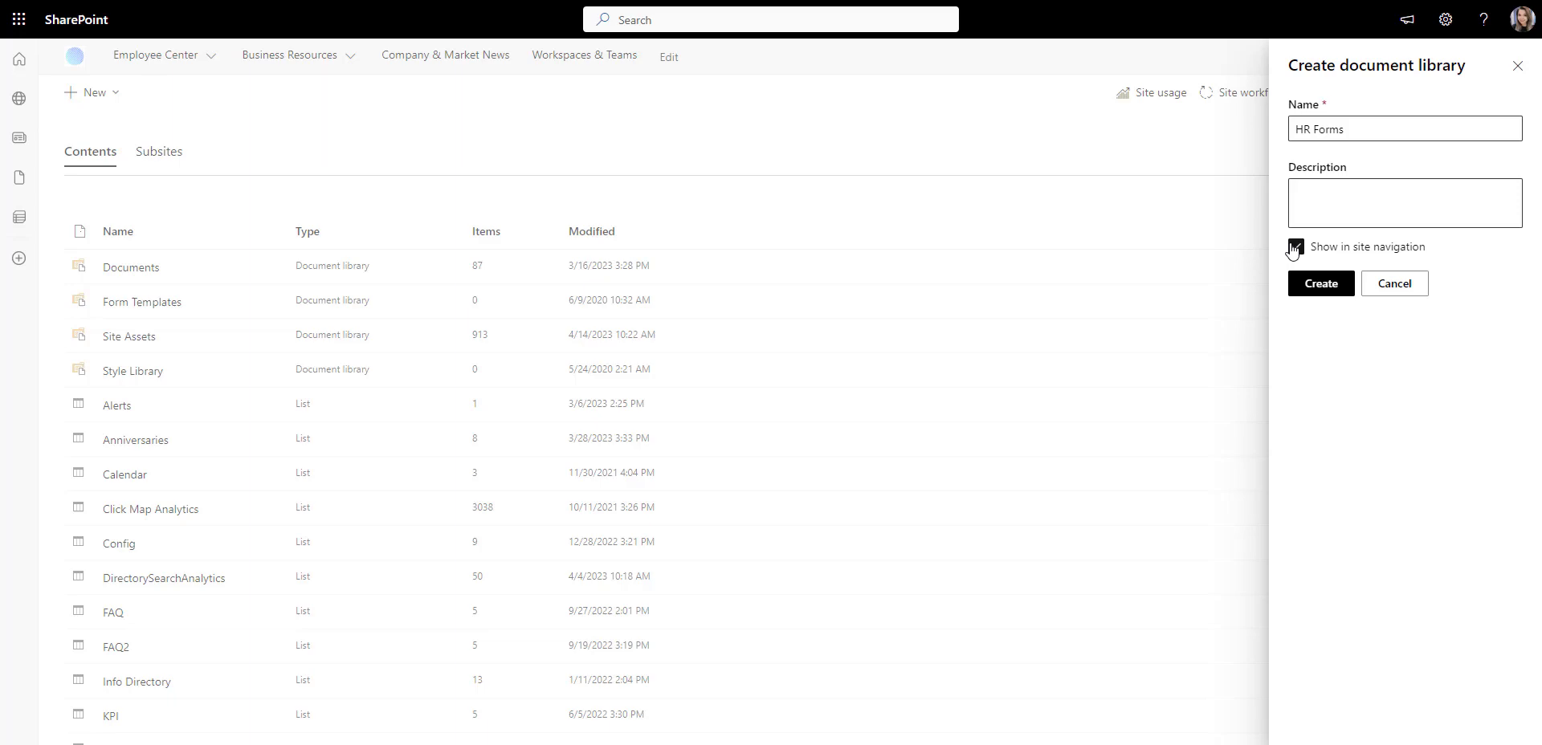
pyautogui.click(1313, 283)
# Step: Create Payroll and Benefits folders in the HR Forms library
pyautogui.click(126, 93)
pyautogui.click(115, 121)
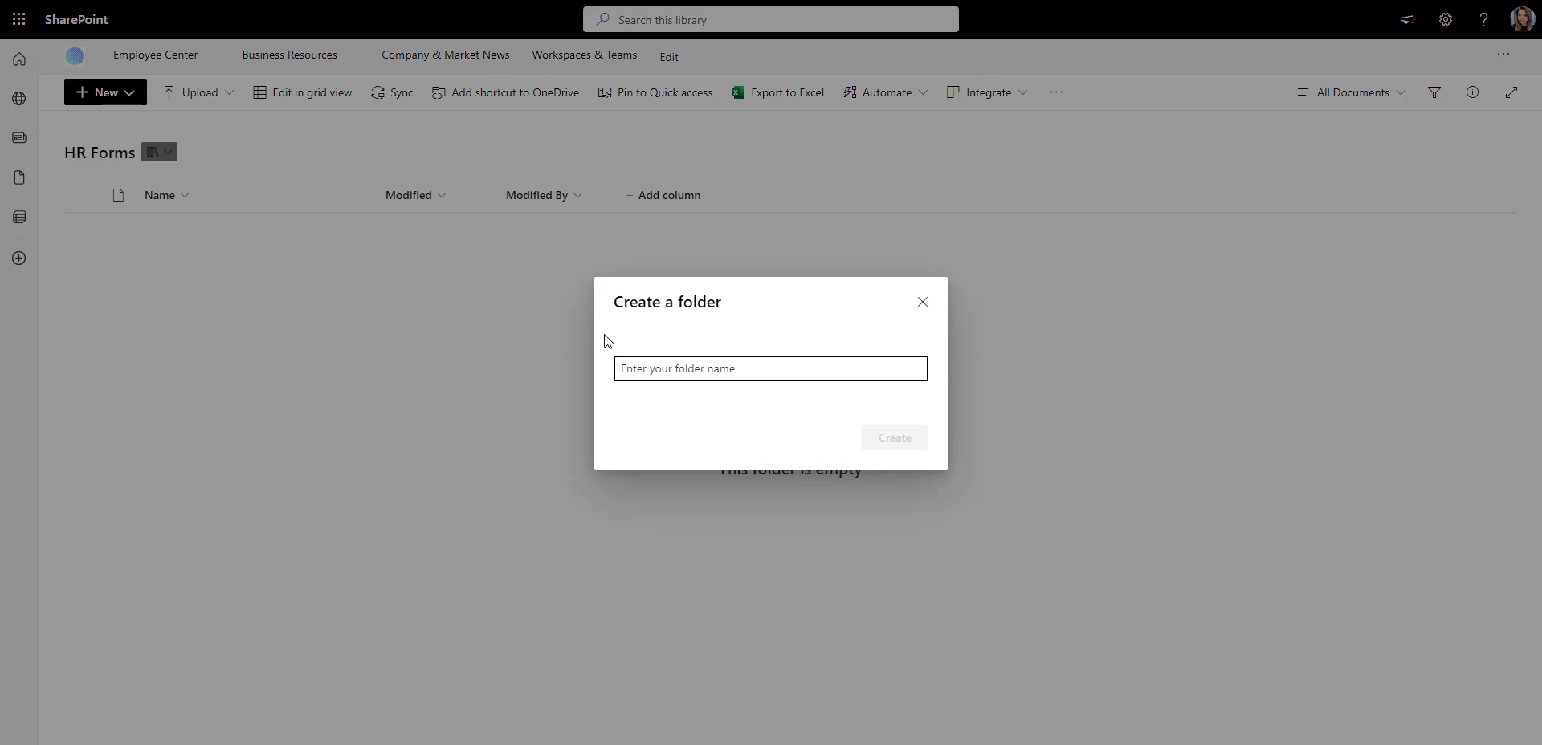
pyautogui.write('Payrol')
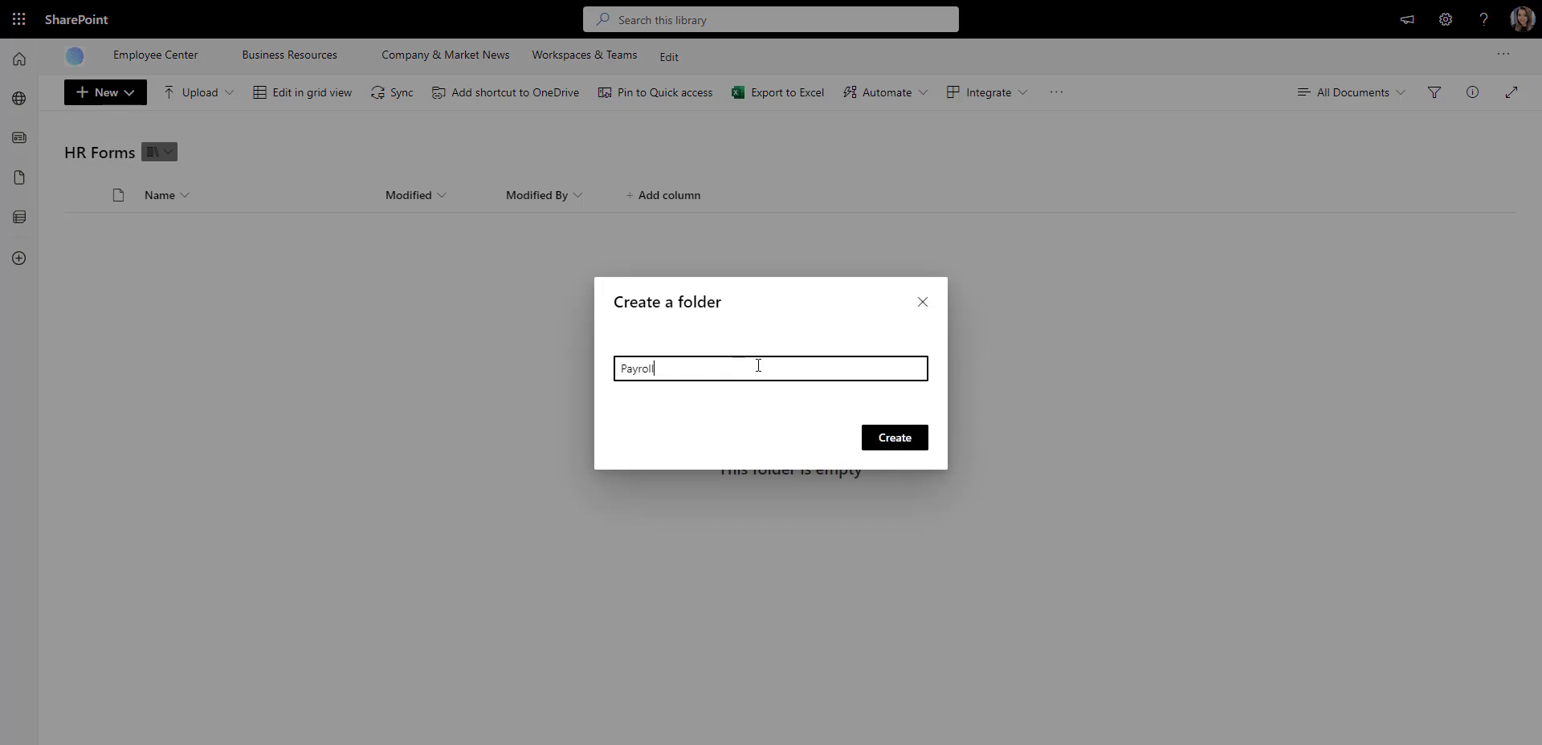
pyautogui.write('l')
pyautogui.click(905, 446)
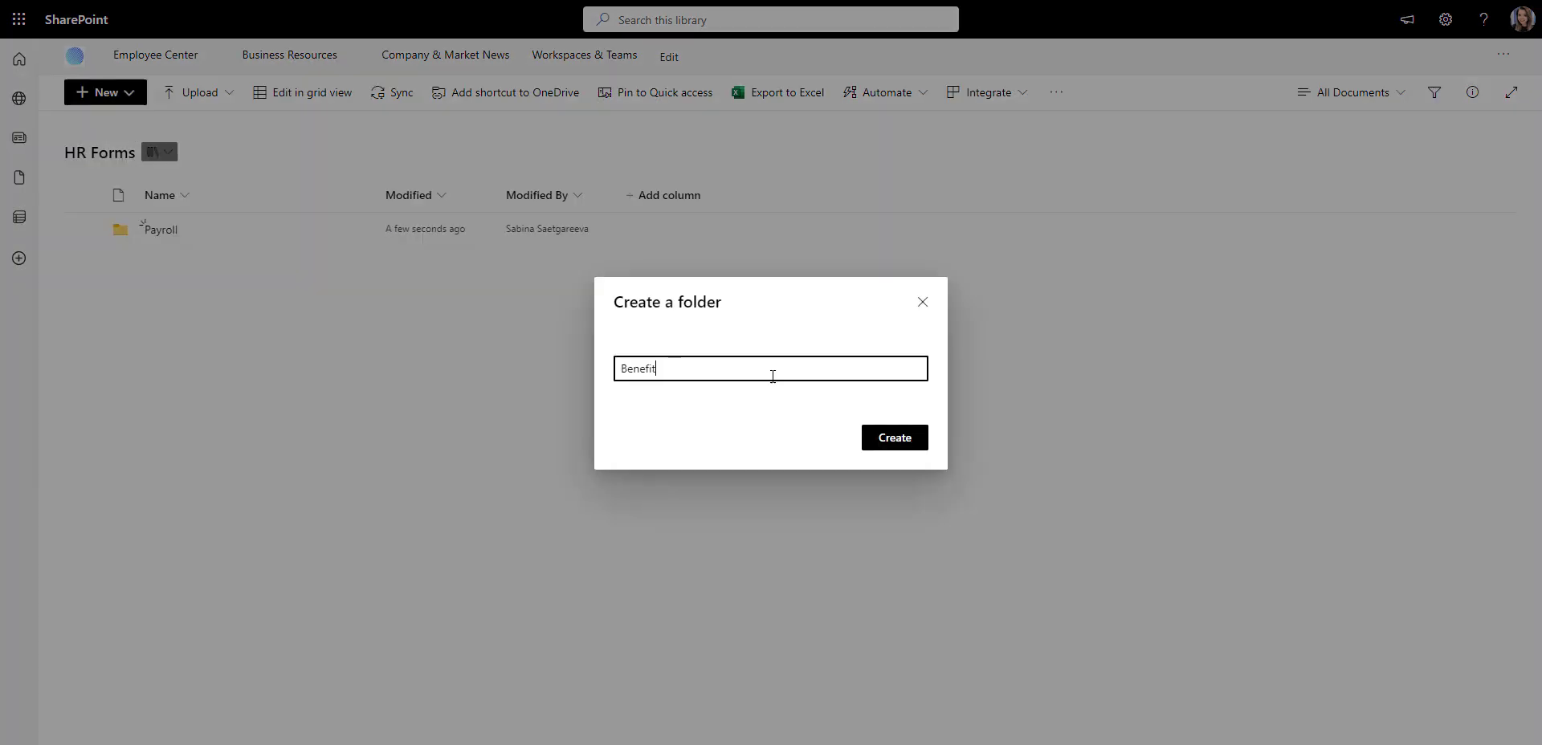
pyautogui.write('s')
pyautogui.click(885, 438)
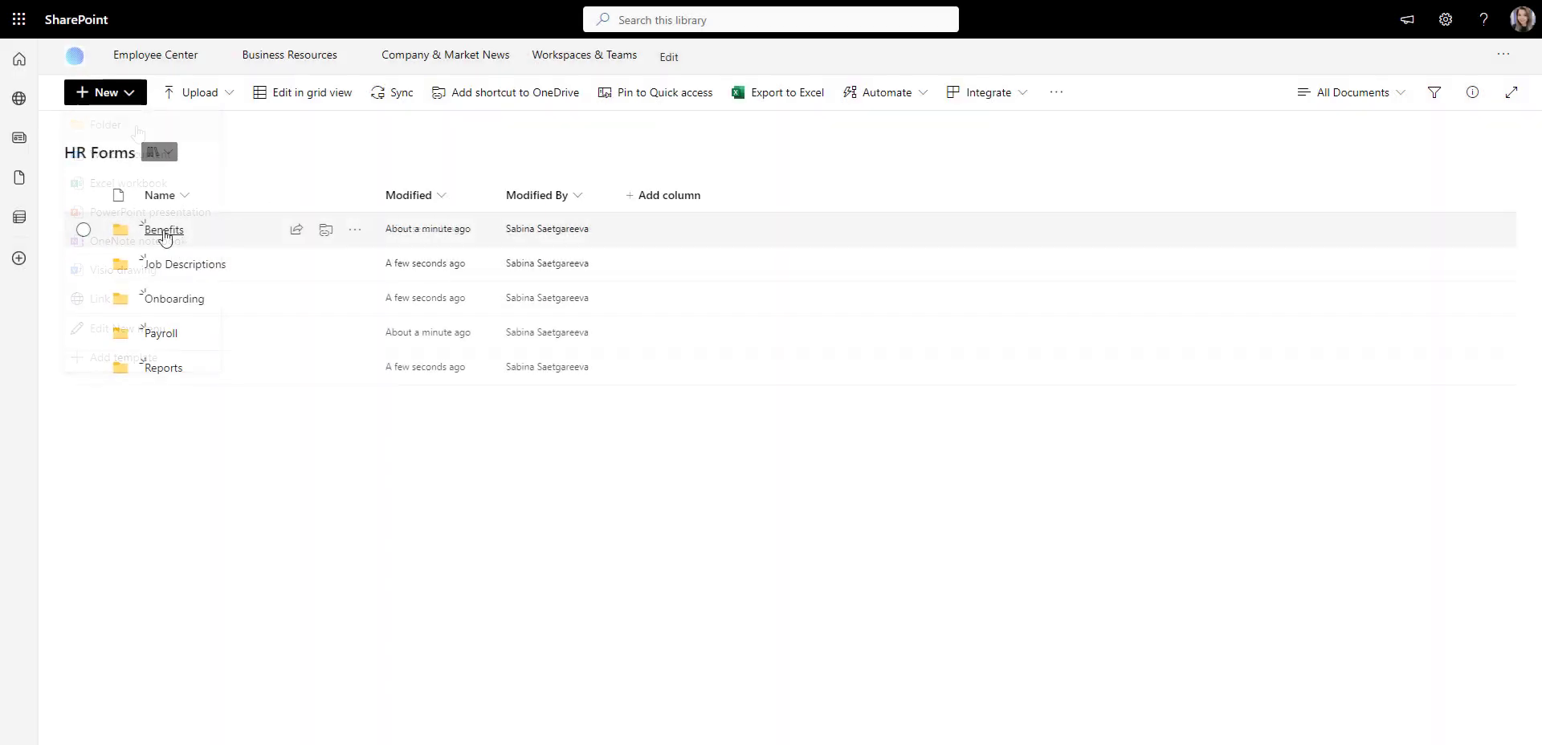
# Step: Upload the Benefits-Guide-2022 file into the Benefits folder
pyautogui.click(163, 231)
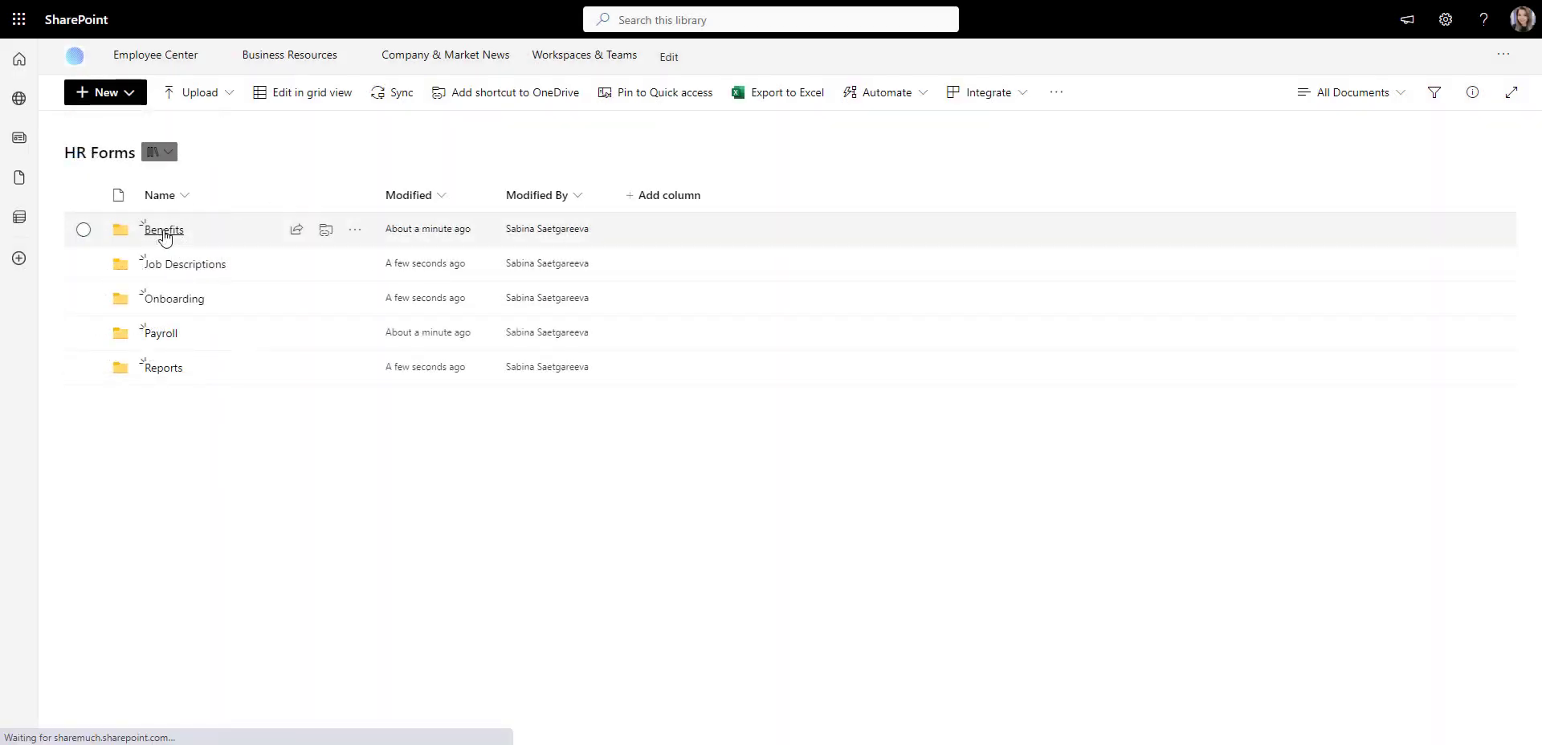
pyautogui.click(193, 92)
pyautogui.click(177, 121)
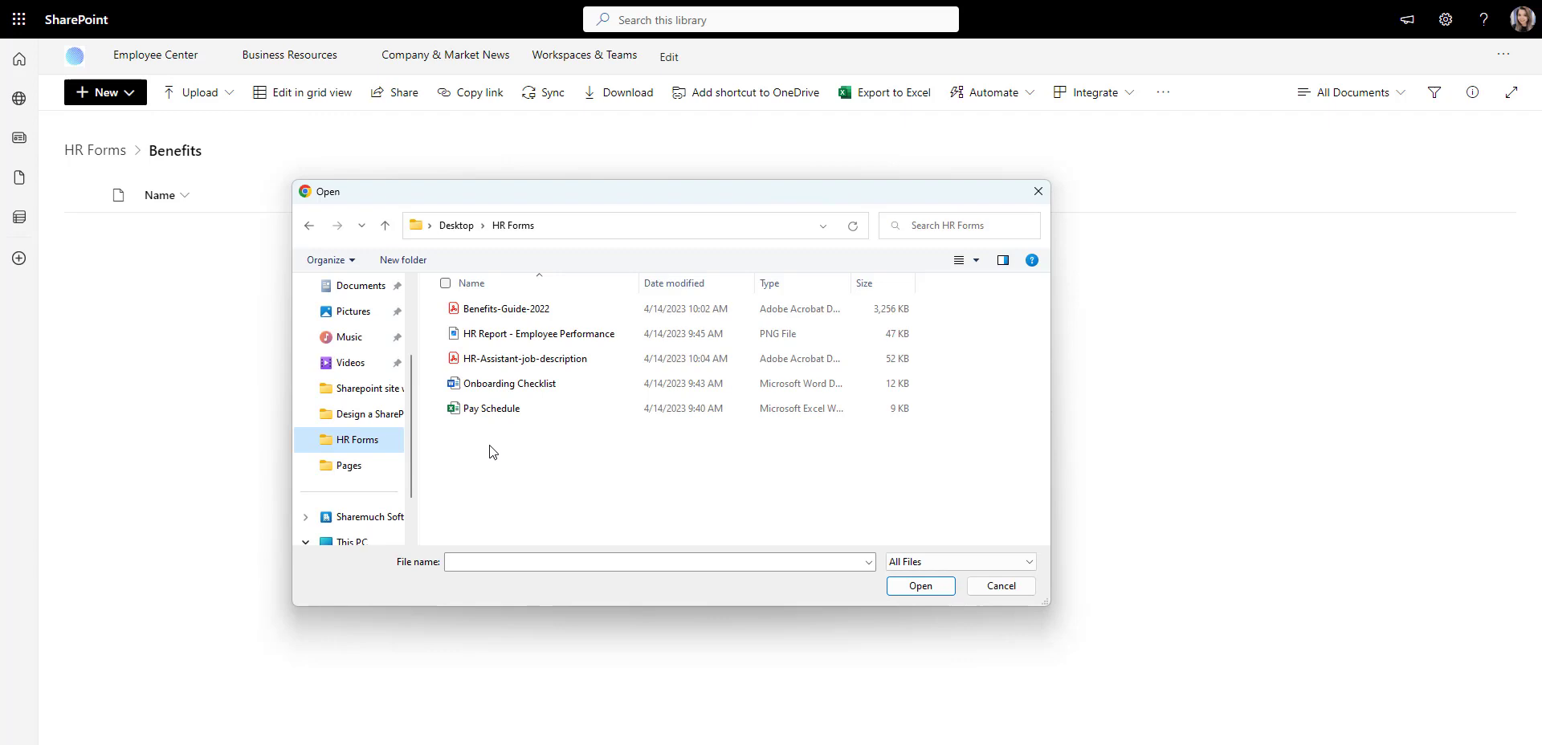
pyautogui.click(535, 312)
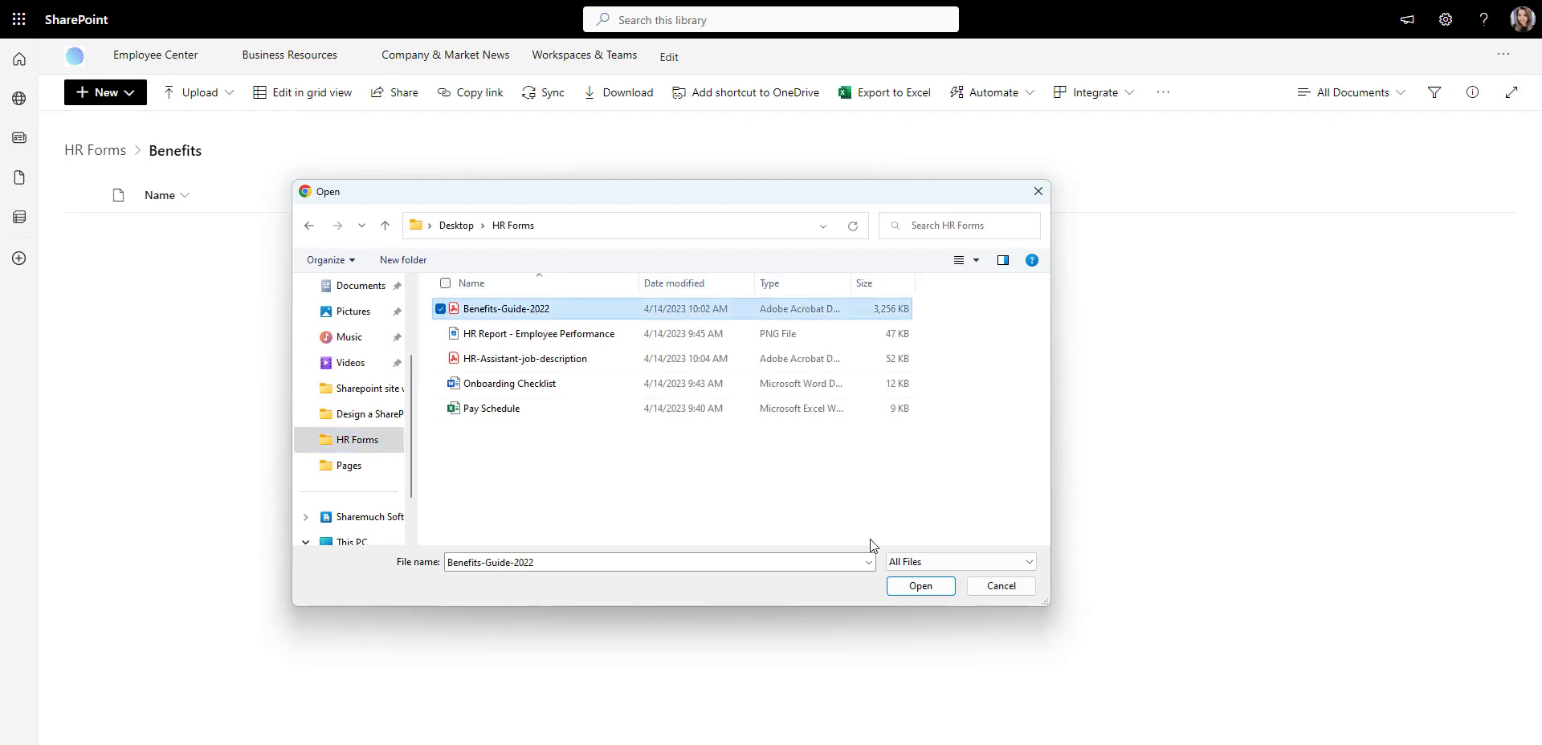
pyautogui.click(916, 586)
# Step: Upload the HR-Assistant-job-description file into the Job Descriptions folder of the HR Forms library
pyautogui.click(110, 153)
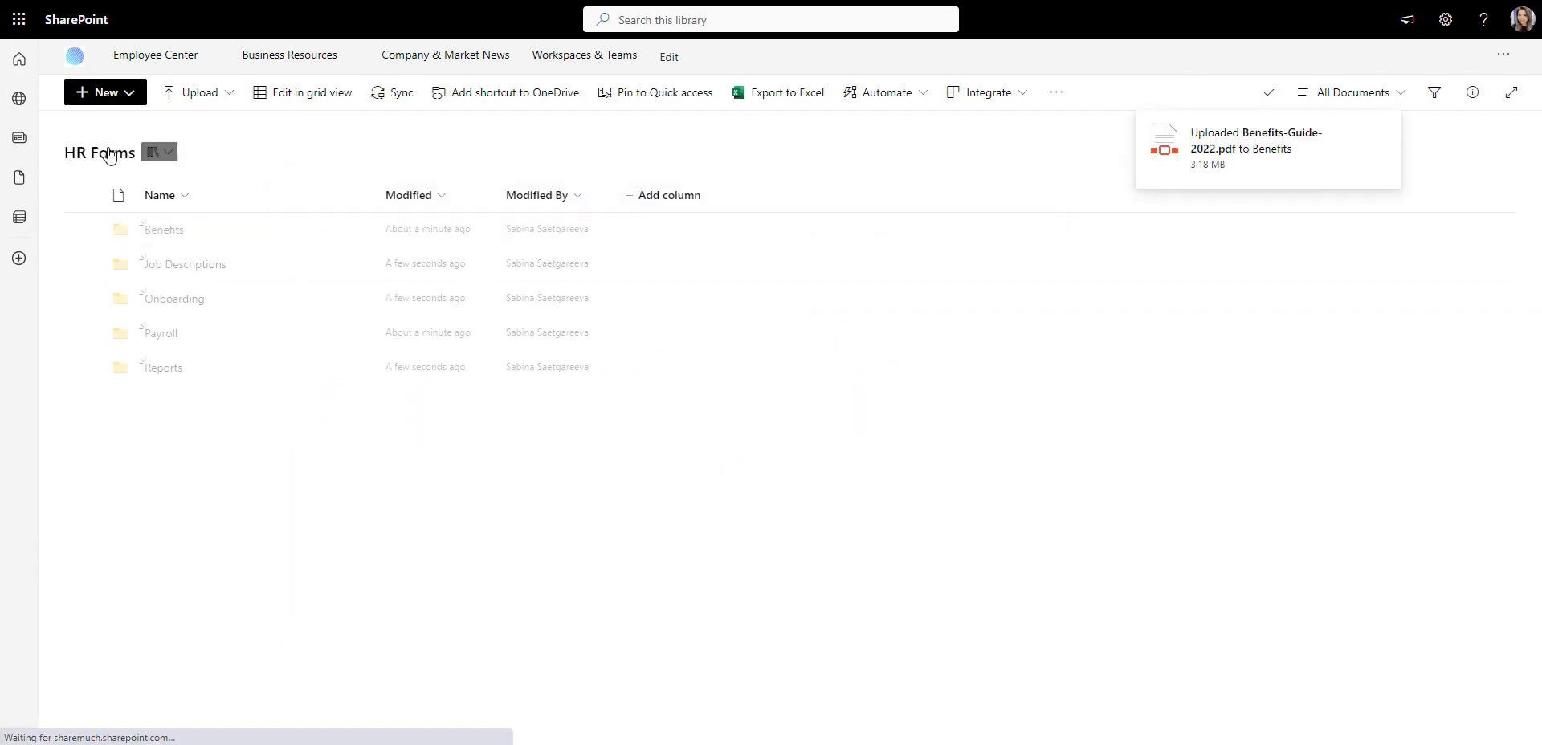
pyautogui.click(177, 268)
pyautogui.click(182, 93)
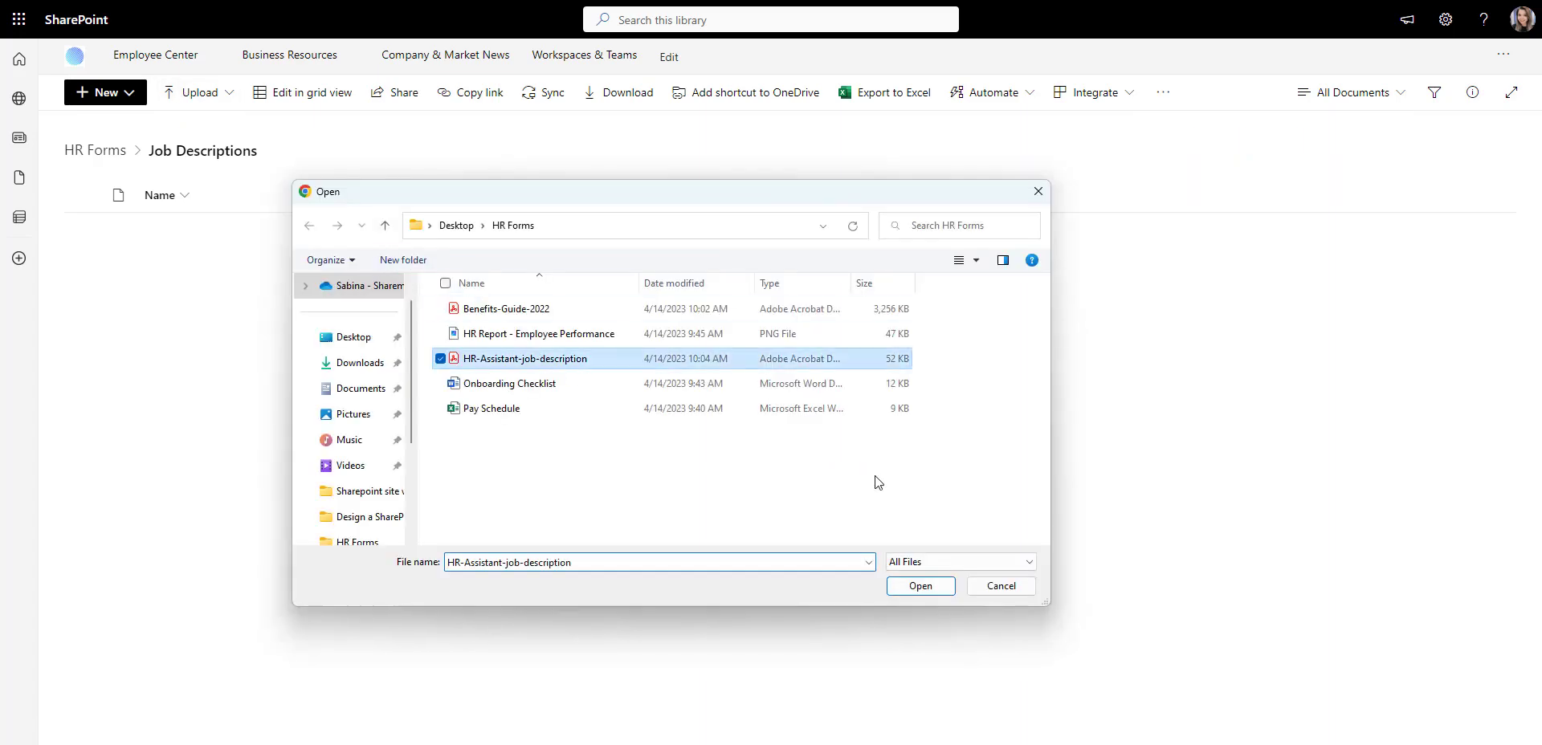
pyautogui.click(916, 587)
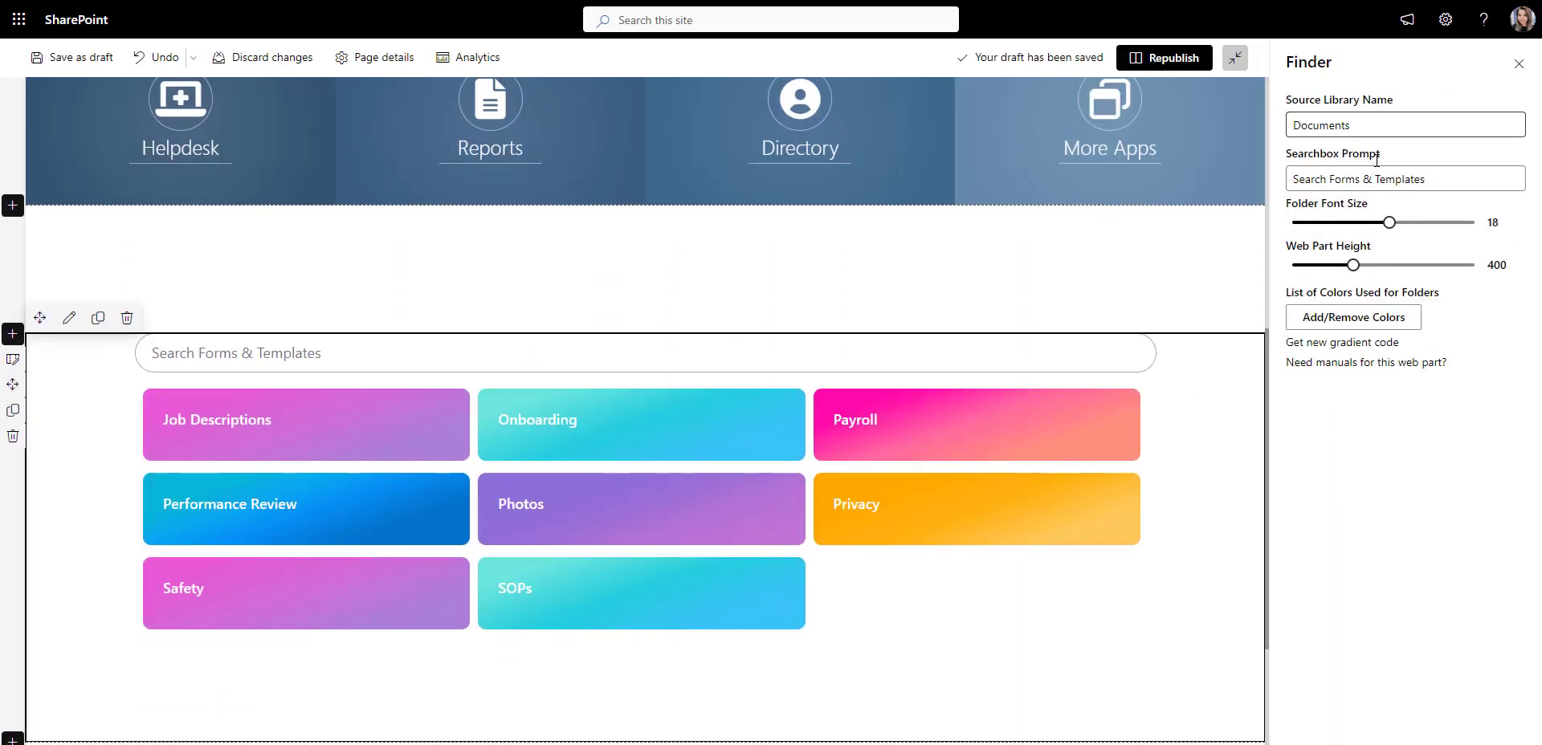
# Step: Set the Finder web part's source library name to HR Forms
pyautogui.click(1356, 126)
pyautogui.moveTo(1356, 125); pyautogui.dragTo(1285, 131)
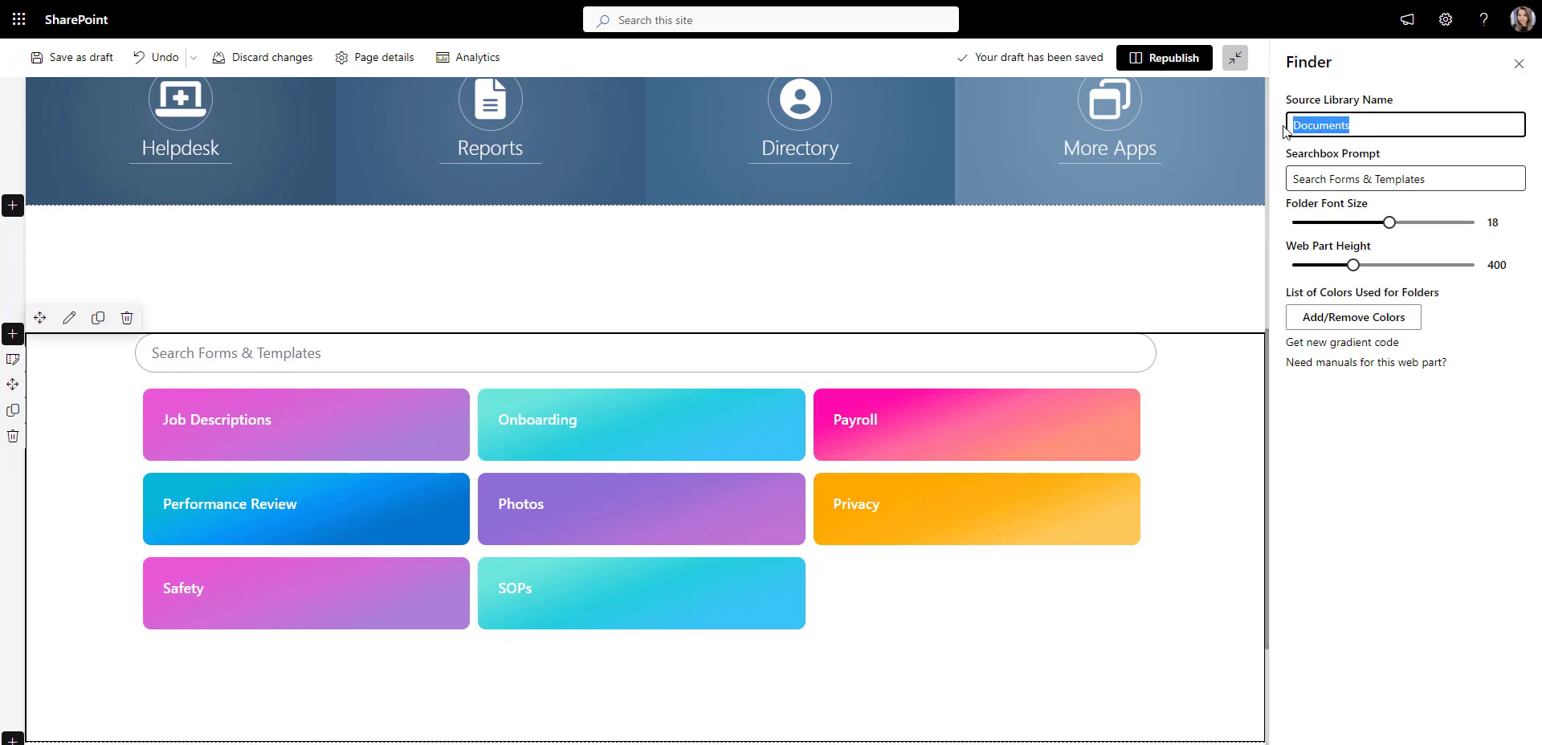
pyautogui.write('HR Forms')
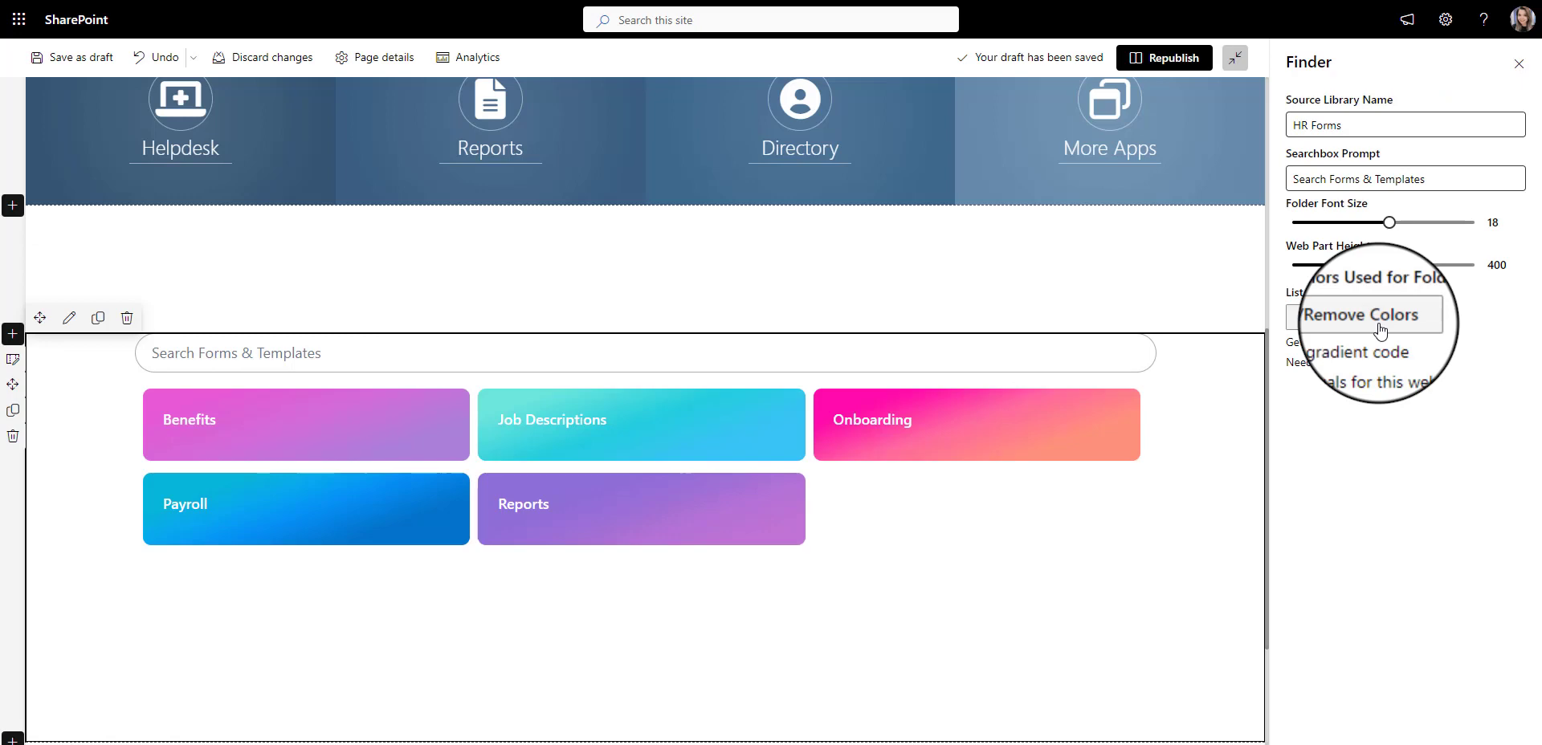
# Step: Replace the first three Finder folder gradients with the colors #0F3D66, #234D74 and #648AAB
pyautogui.click(1380, 325)
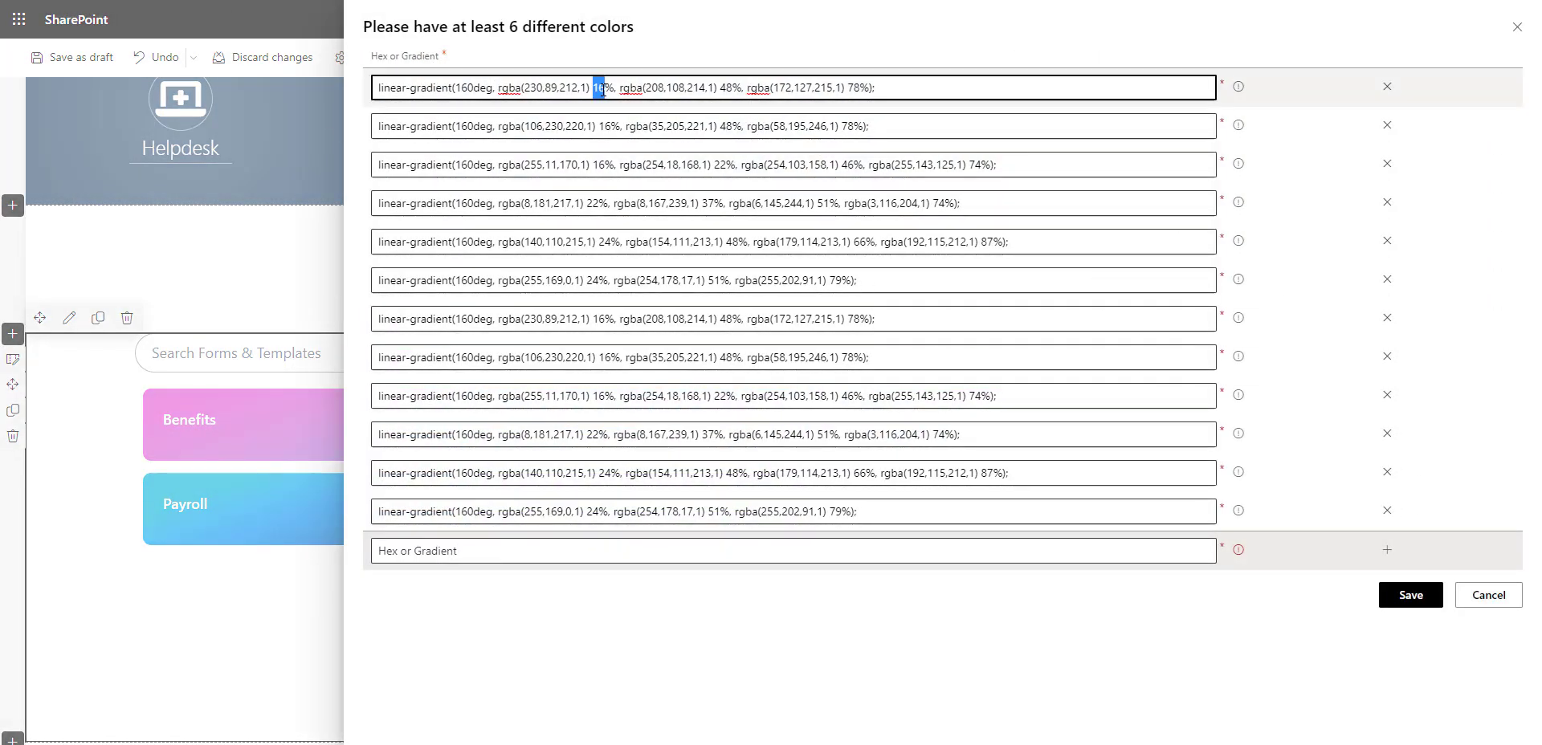
pyautogui.hotkey('ctrl', 'a')
pyautogui.write('#0F3D66')
pyautogui.tripleClick(413, 126)
pyautogui.write('#234D74')
pyautogui.tripleClick(441, 165)
pyautogui.write('#648AAB')
# Step: Replace the fourth, fifth and sixth folder gradients with #234D74, #648AAB and #234D74, and save the color list
pyautogui.click(475, 202)
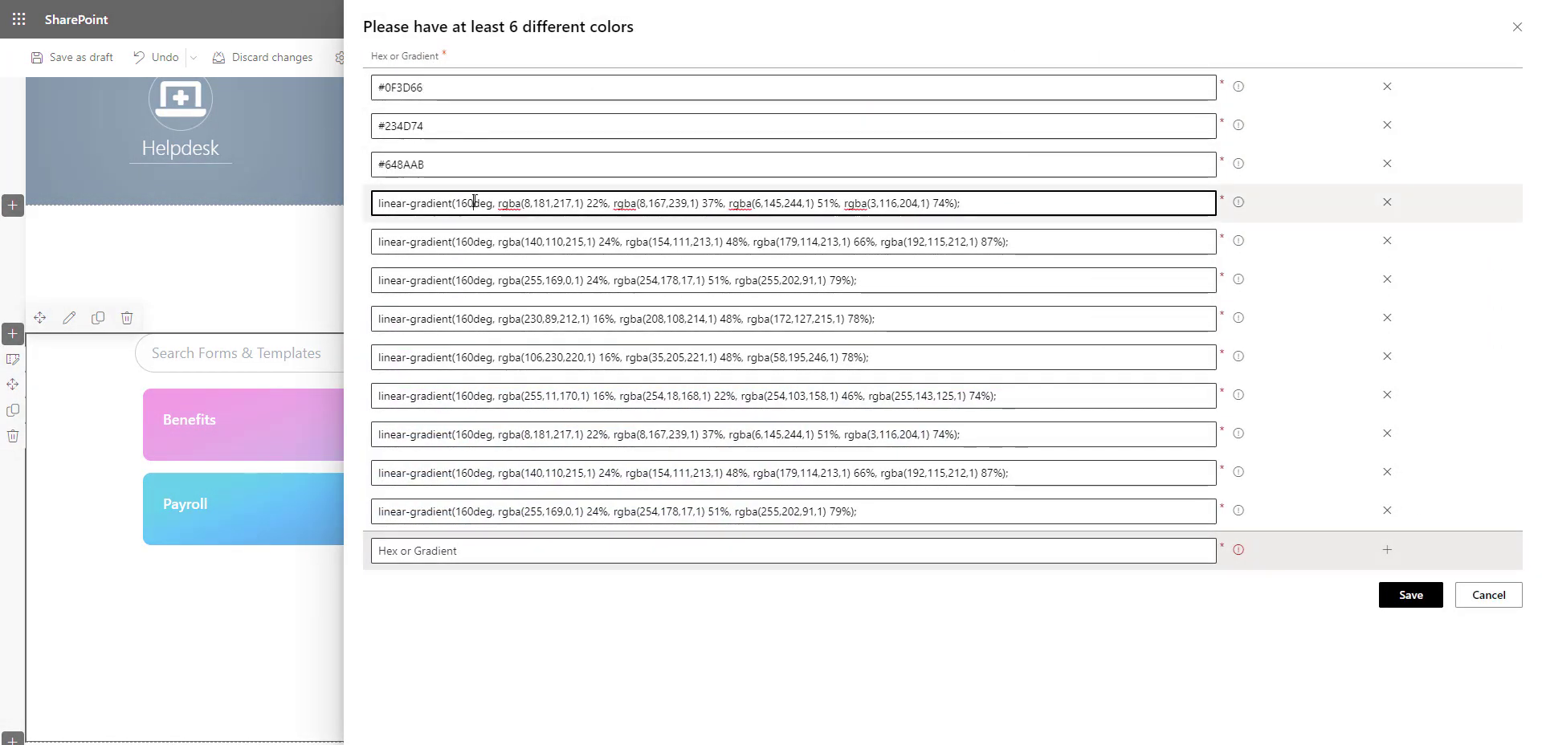
pyautogui.tripleClick(475, 202)
pyautogui.write('#234D74')
pyautogui.tripleClick(475, 241)
pyautogui.write('#648AAB')
pyautogui.tripleClick(475, 280)
pyautogui.write('#234D74')
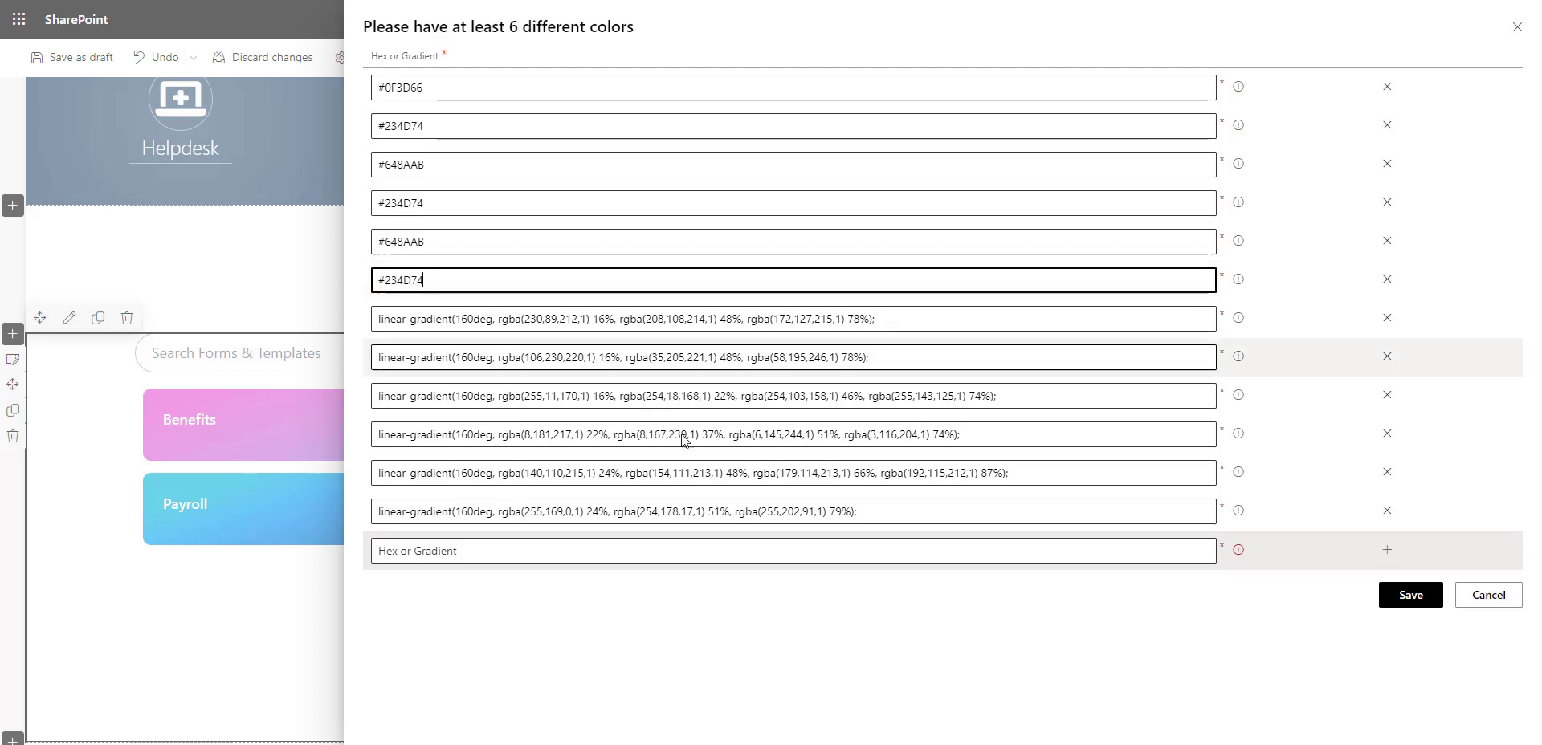
pyautogui.click(1395, 595)
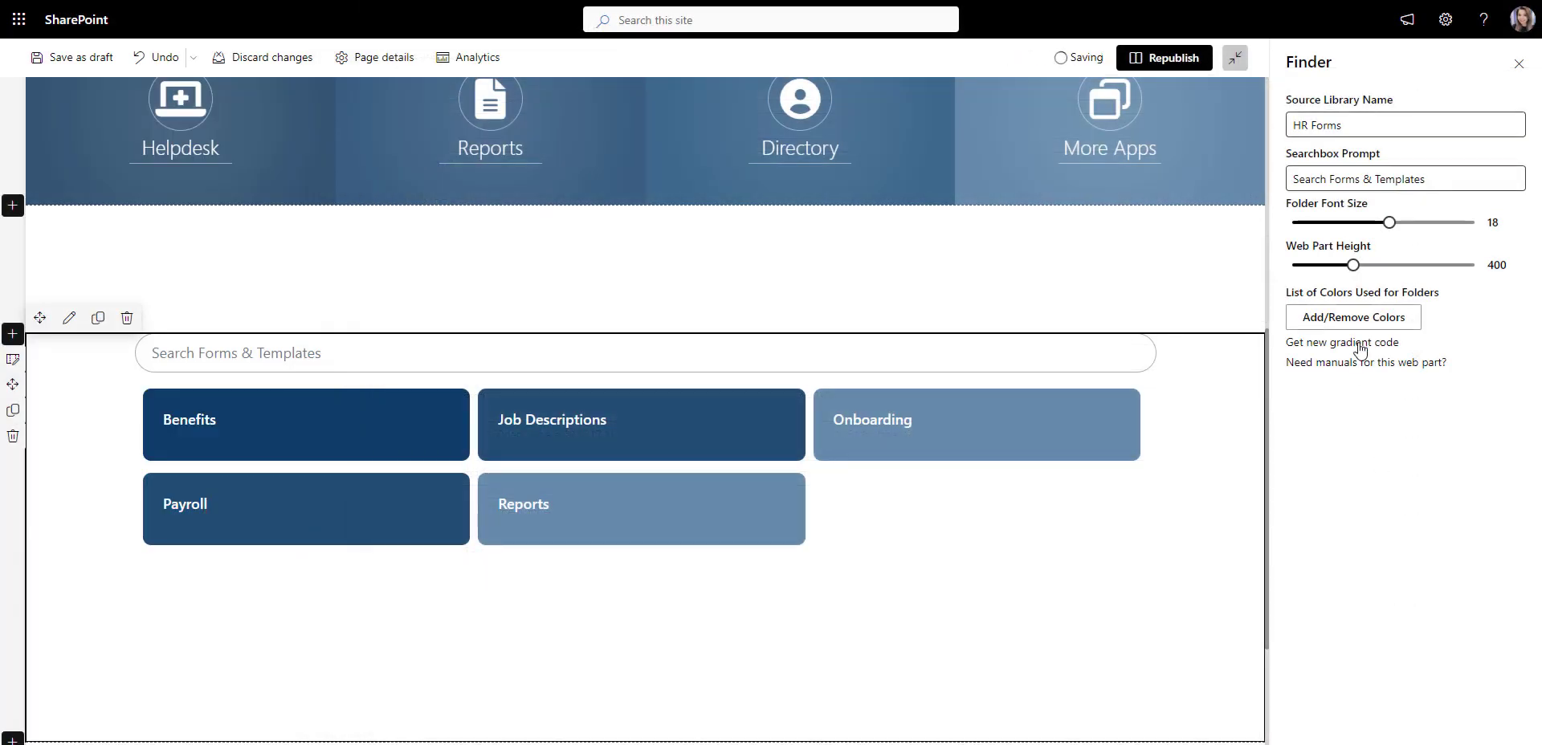
# Step: Reduce the Finder web part's height to 227 and close its settings
pyautogui.moveTo(1355, 266); pyautogui.dragTo(1319, 266)
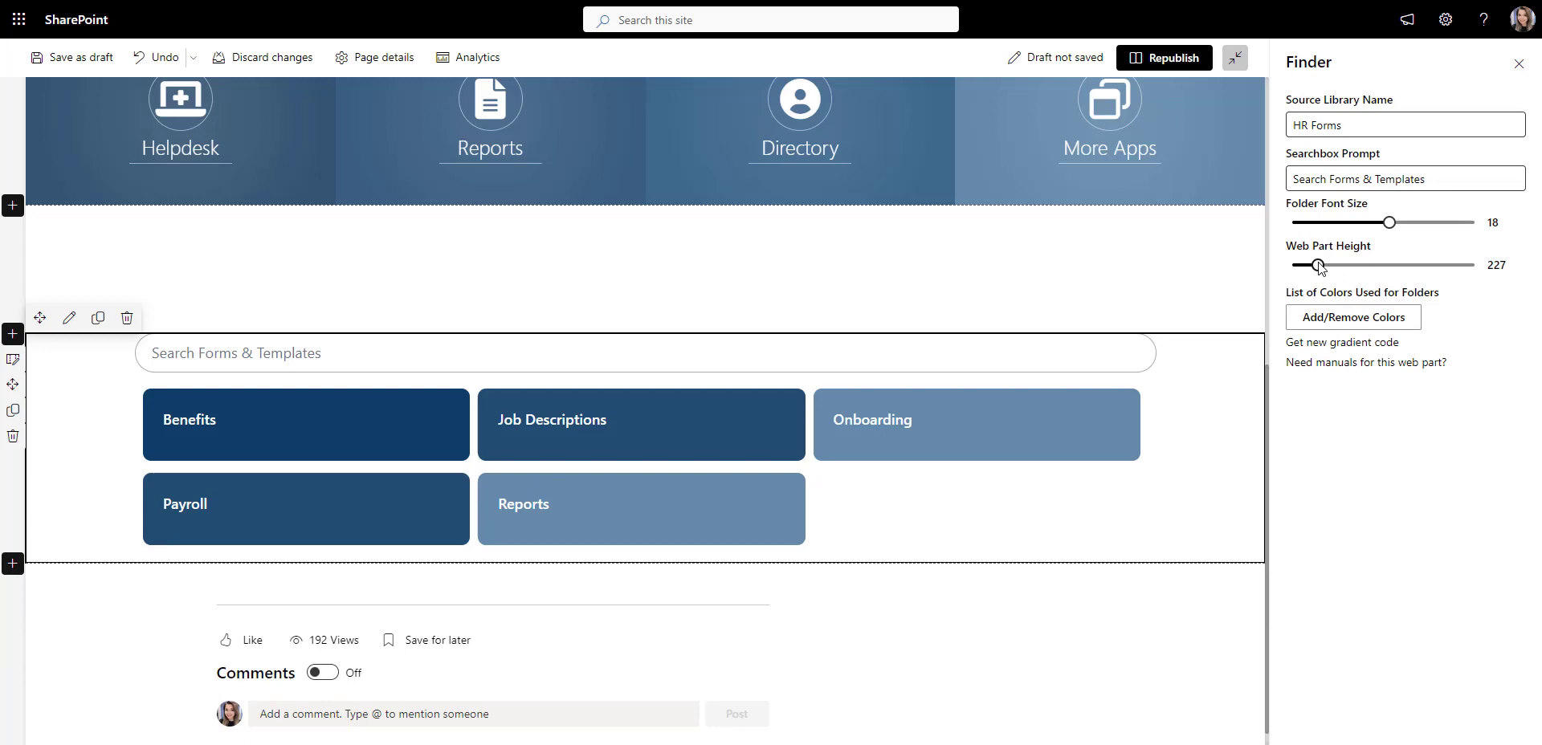
pyautogui.hotkey('ctrl', '+')
pyautogui.click(1517, 69)
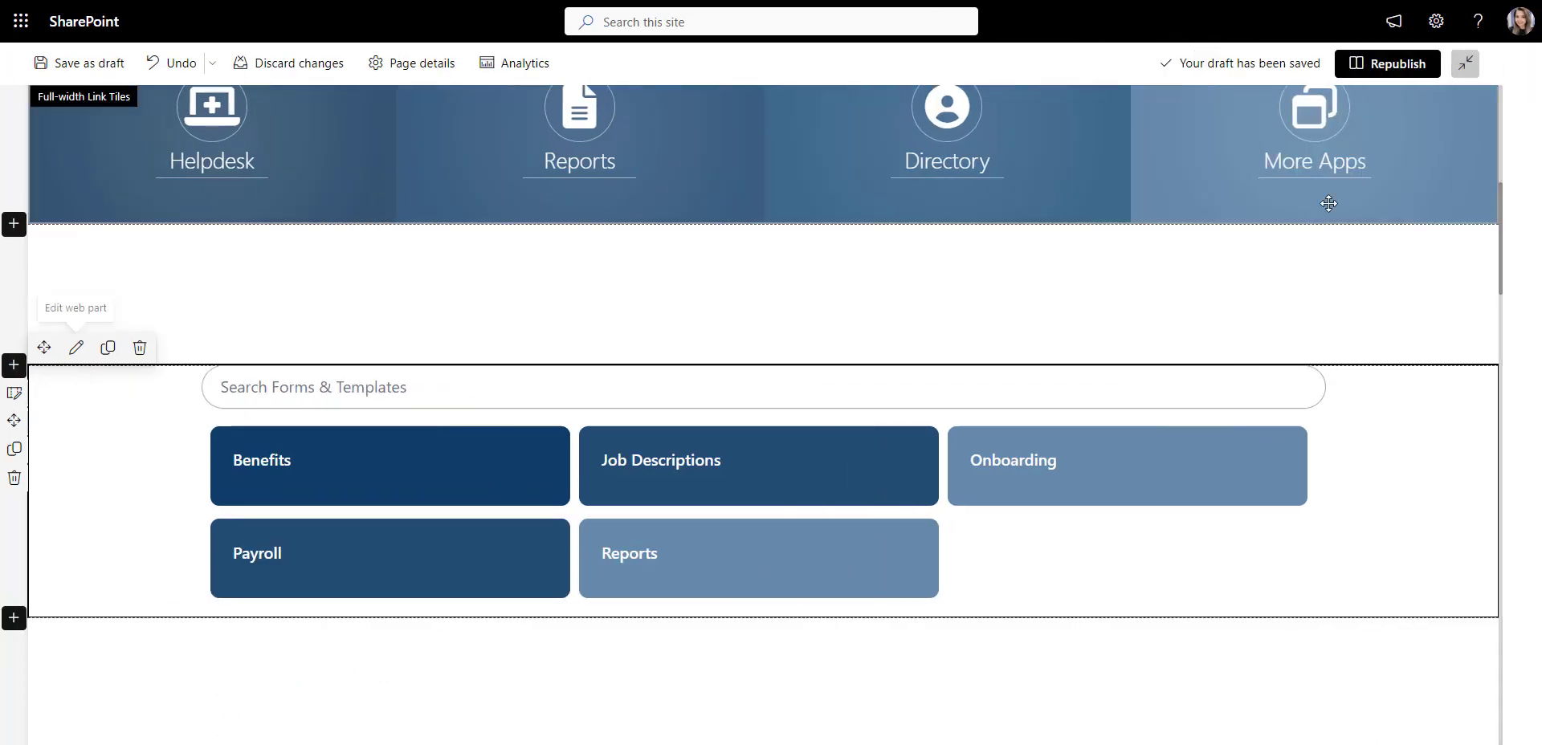
# Step: Add a bold NEWS & EVENTS heading in a one-third-right section and insert the News web part beneath it
pyautogui.click(465, 472)
pyautogui.click(275, 446)
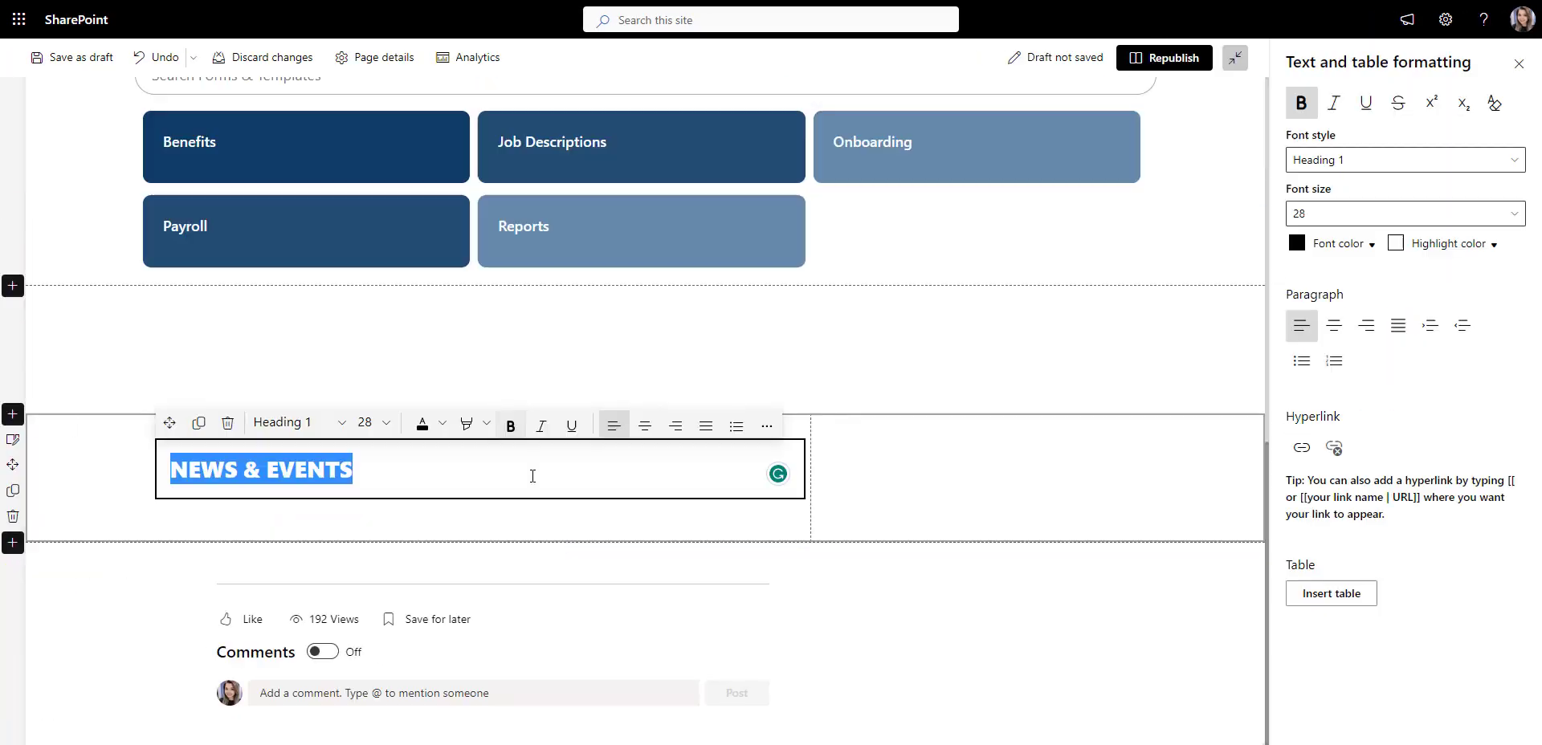
pyautogui.click(544, 523)
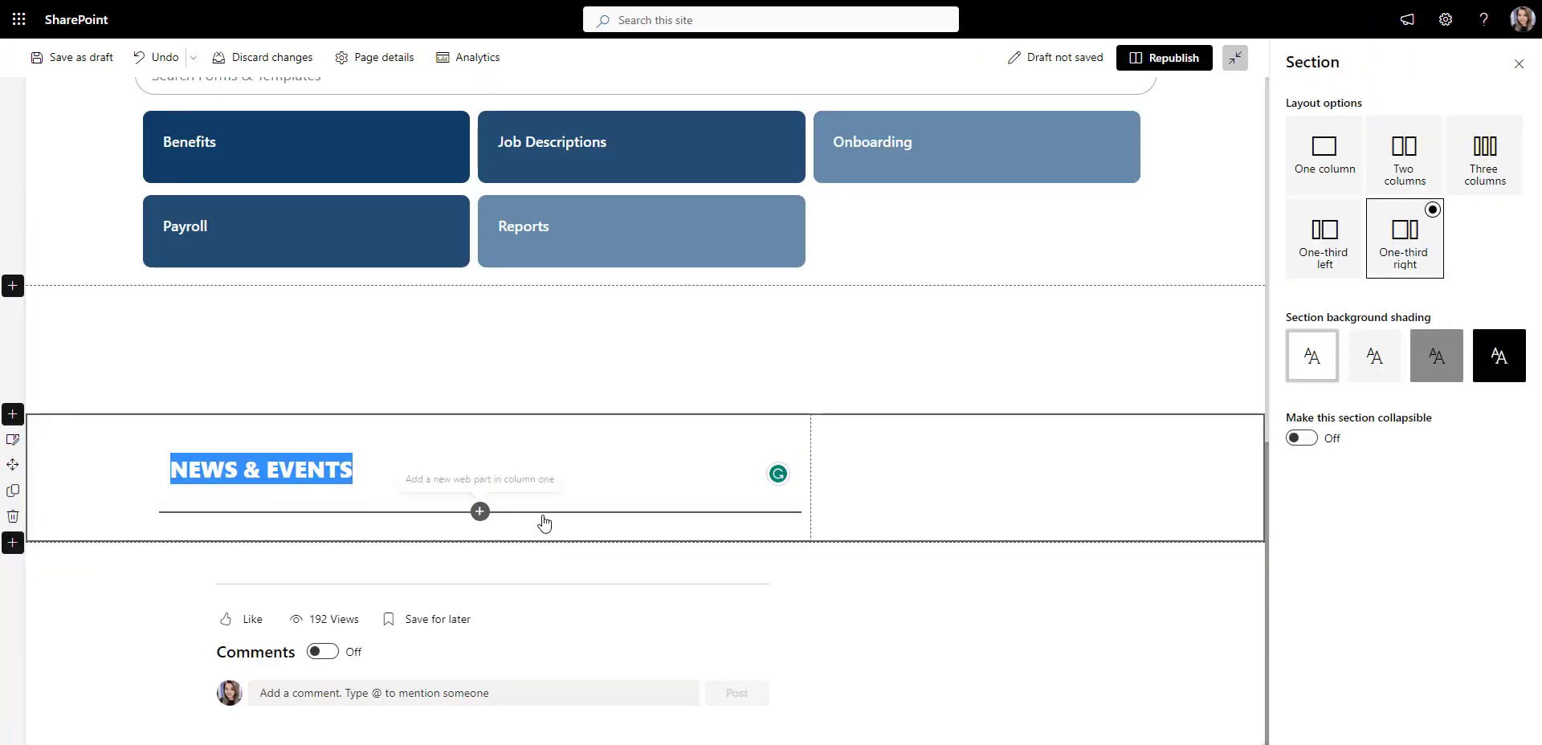
pyautogui.write('res')
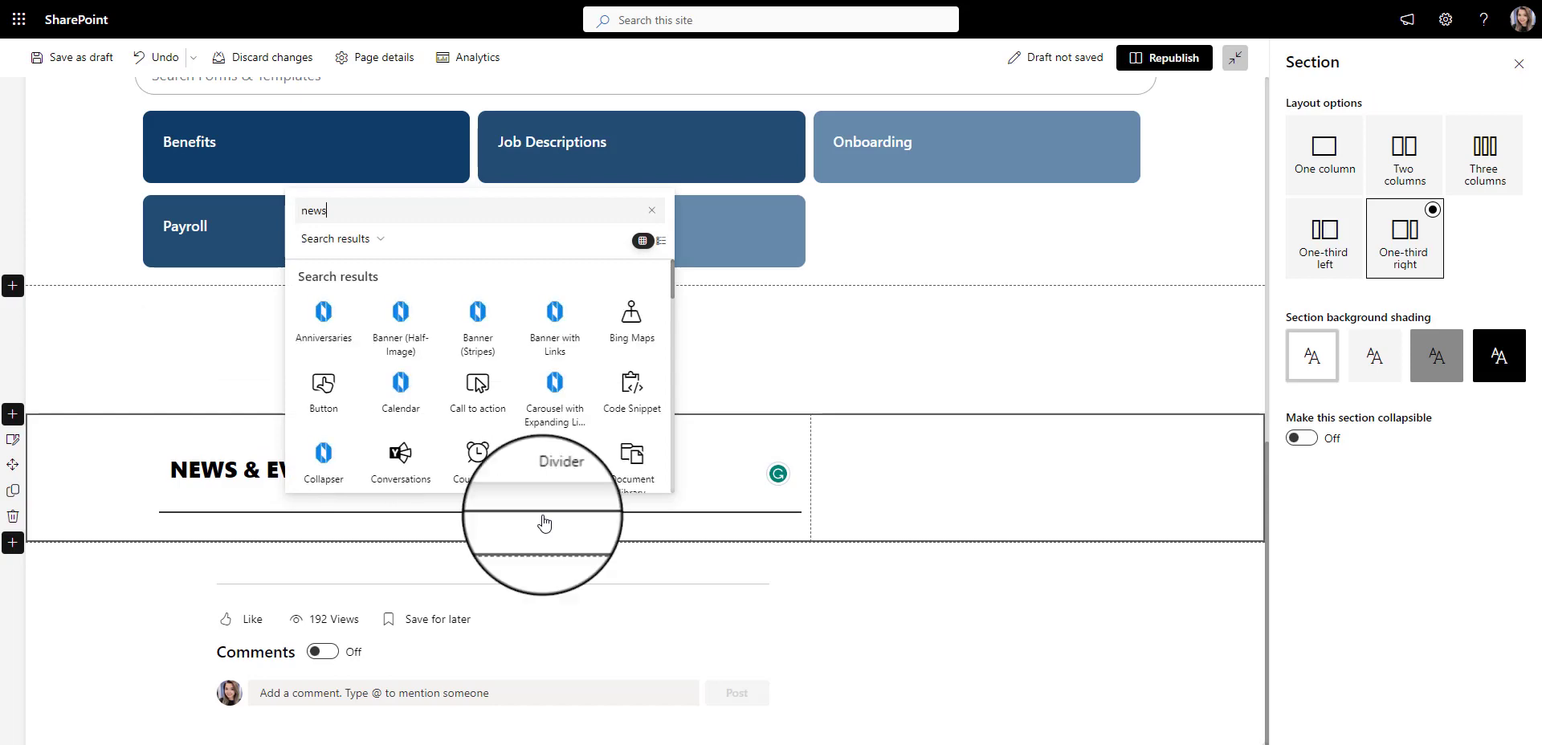
pyautogui.click(430, 337)
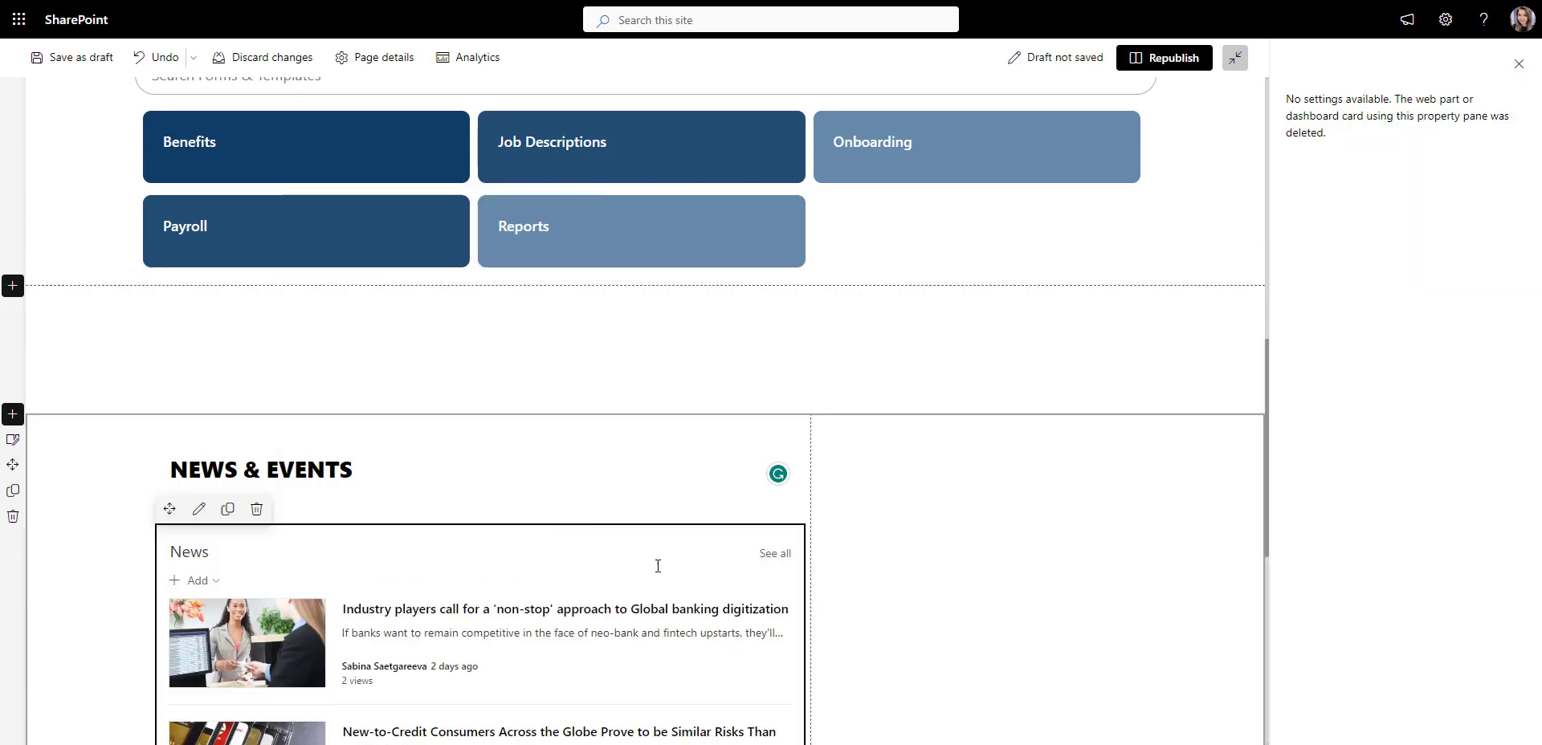
# Step: Turn off the News web part's title and commands, try the Carousel layout, show 3 posts, and choose the List layout
pyautogui.click(654, 567)
pyautogui.scroll(-4, 657, 569)
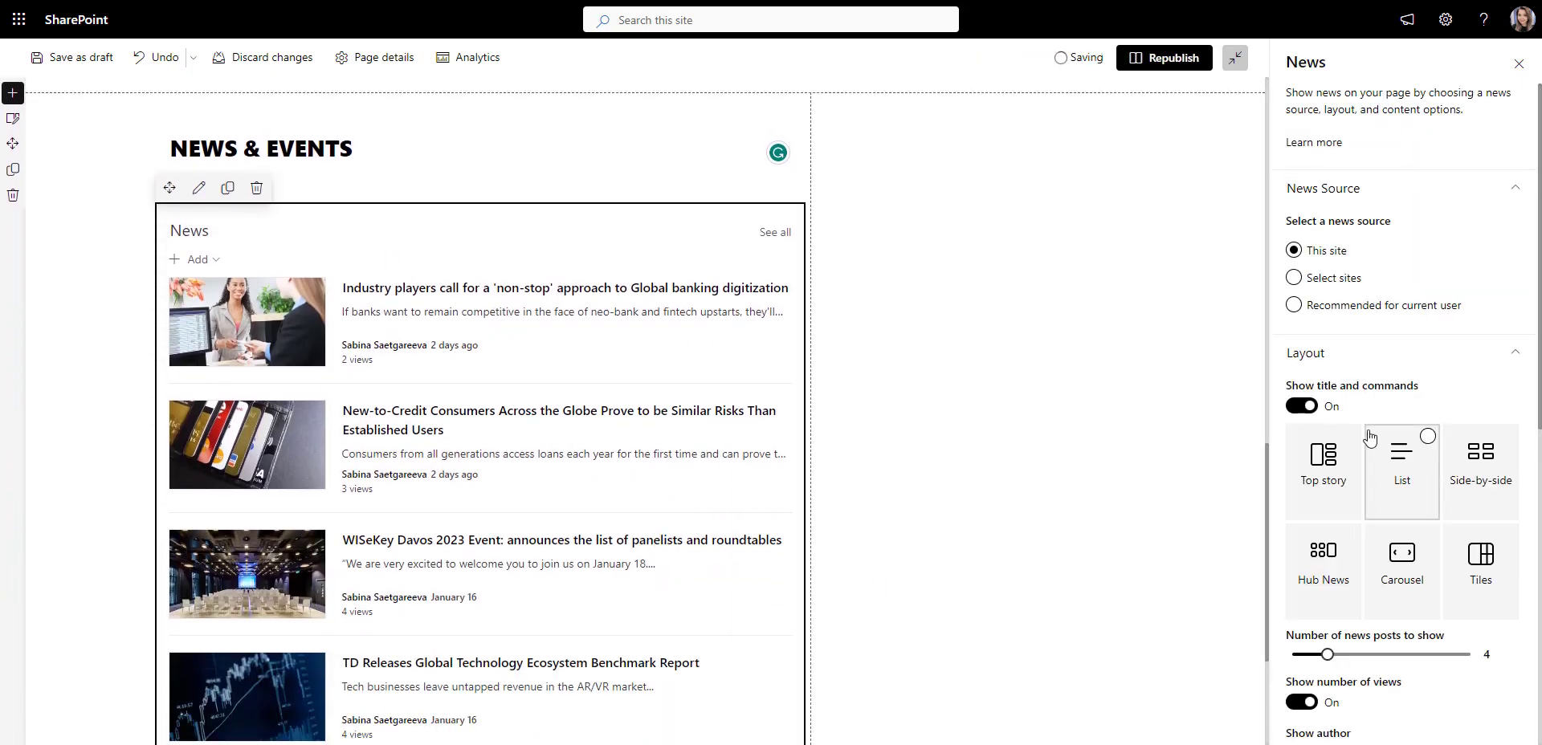
pyautogui.click(1297, 408)
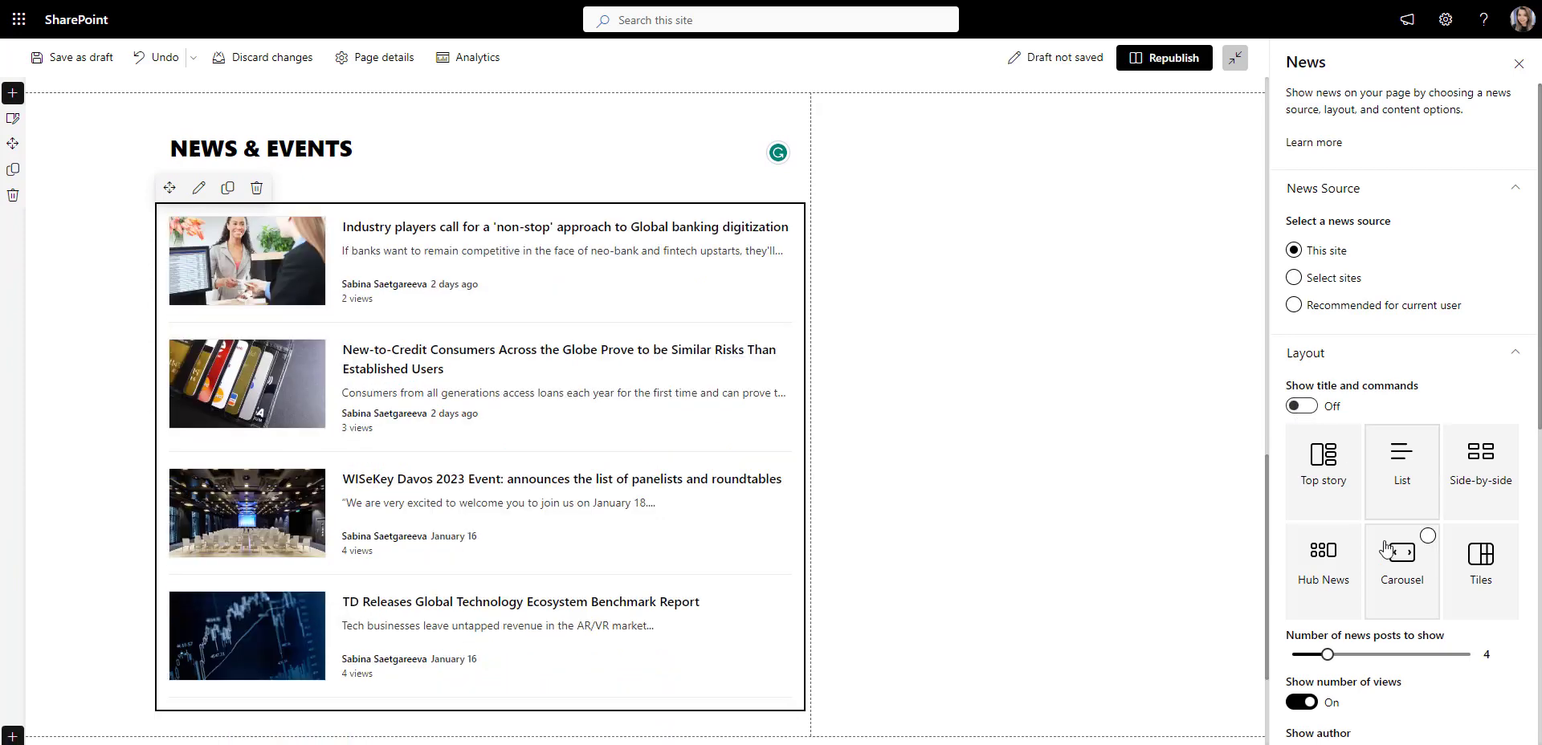
pyautogui.click(1422, 546)
pyautogui.moveTo(1357, 657); pyautogui.dragTo(1344, 660)
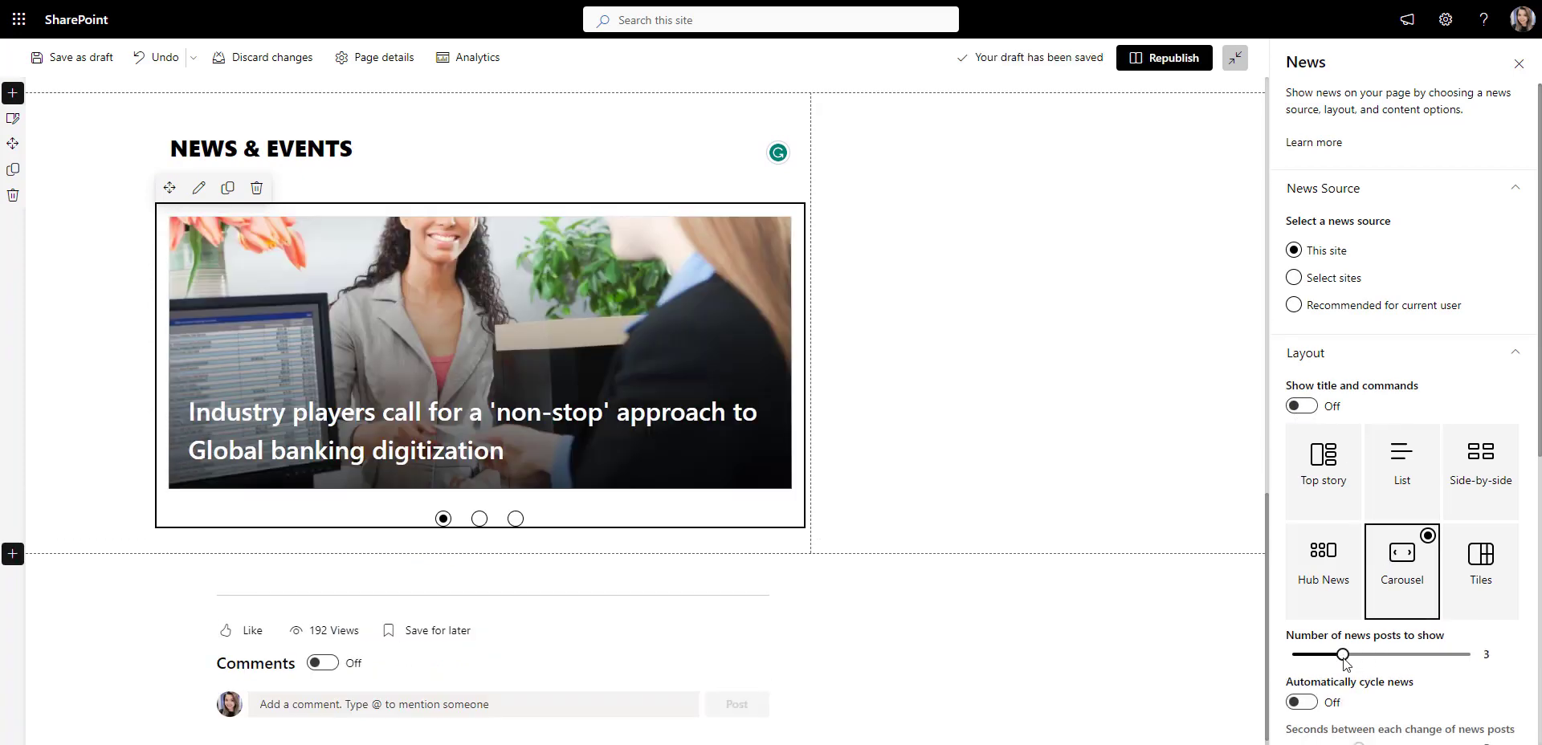
pyautogui.click(1406, 482)
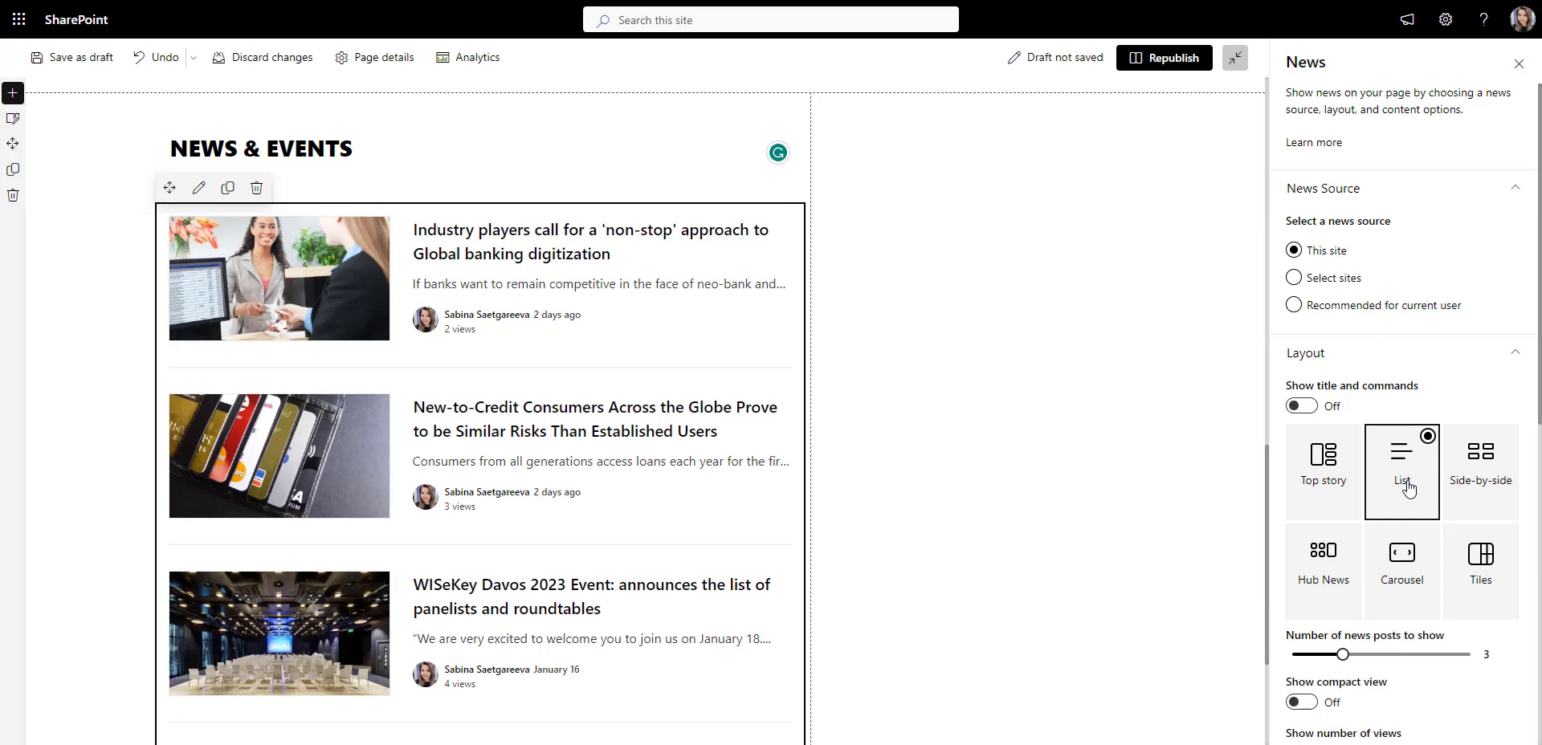
# Step: Turn off the author and first published date in the News web part
pyautogui.scroll(-3, 1366, 506)
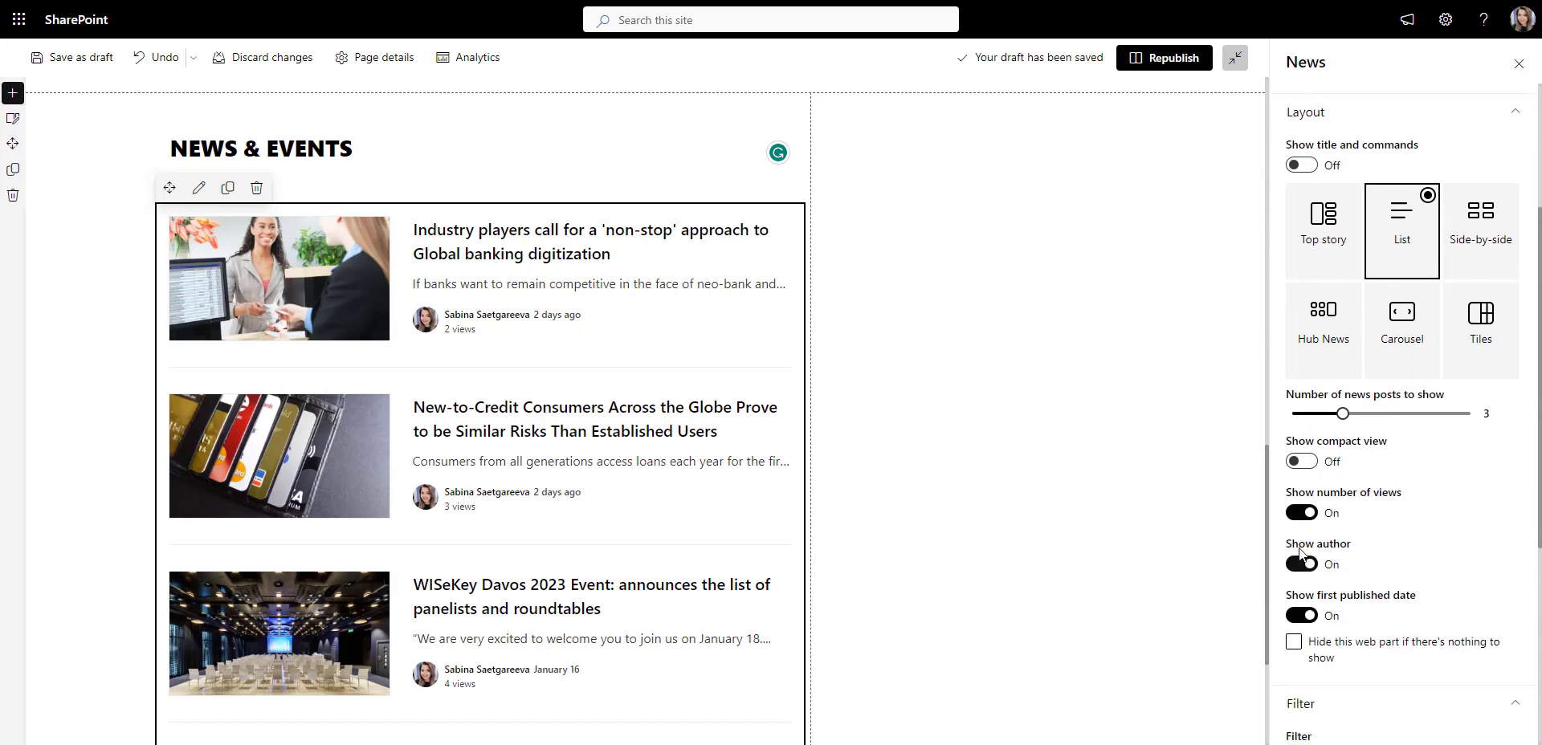
pyautogui.click(1301, 565)
pyautogui.click(1302, 615)
pyautogui.scroll(-3, 1386, 548)
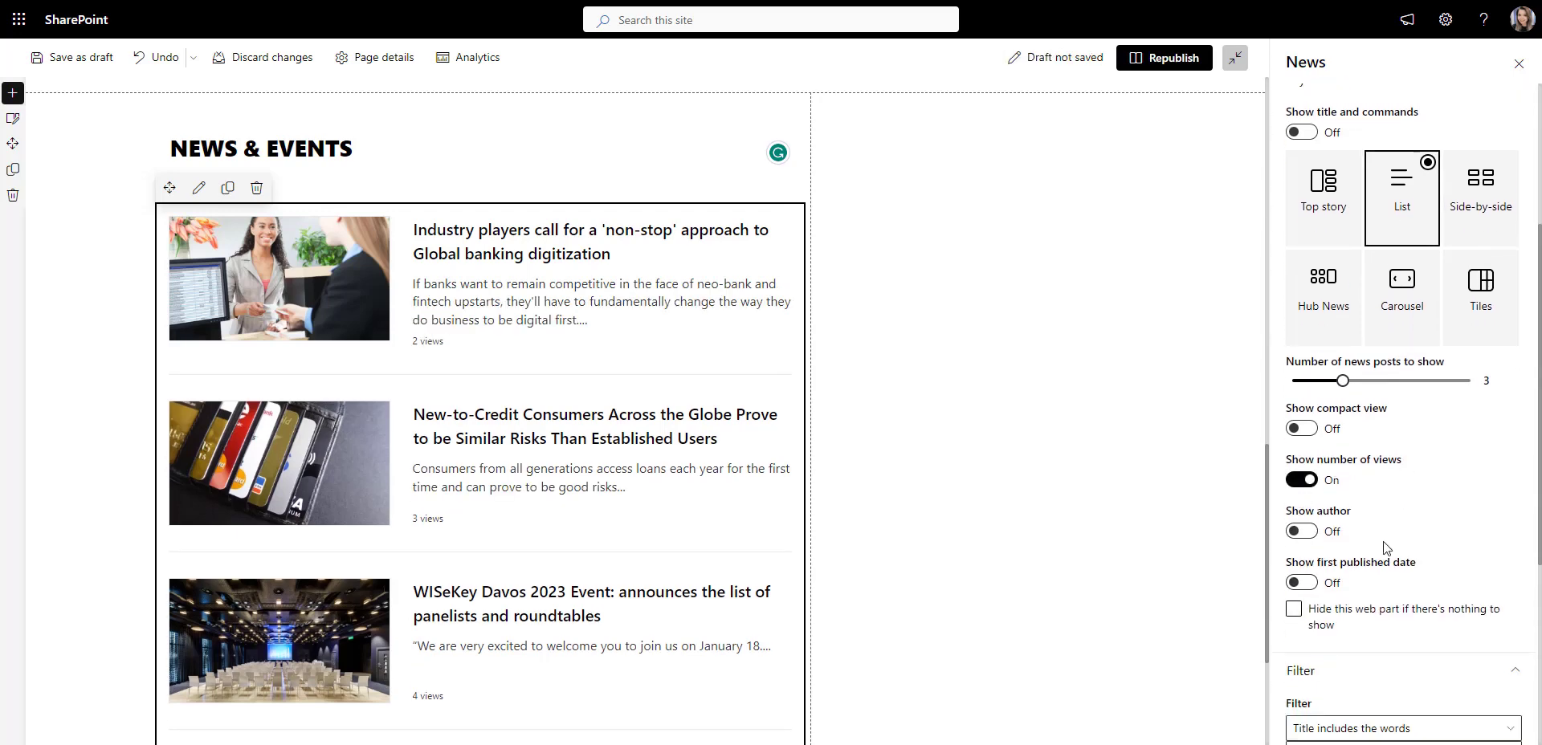
# Step: Organize the news order with New-to-Credit Consumers first, Industry players second and WISeKey Davos 2023 Event third
pyautogui.scroll(-2, 1413, 628)
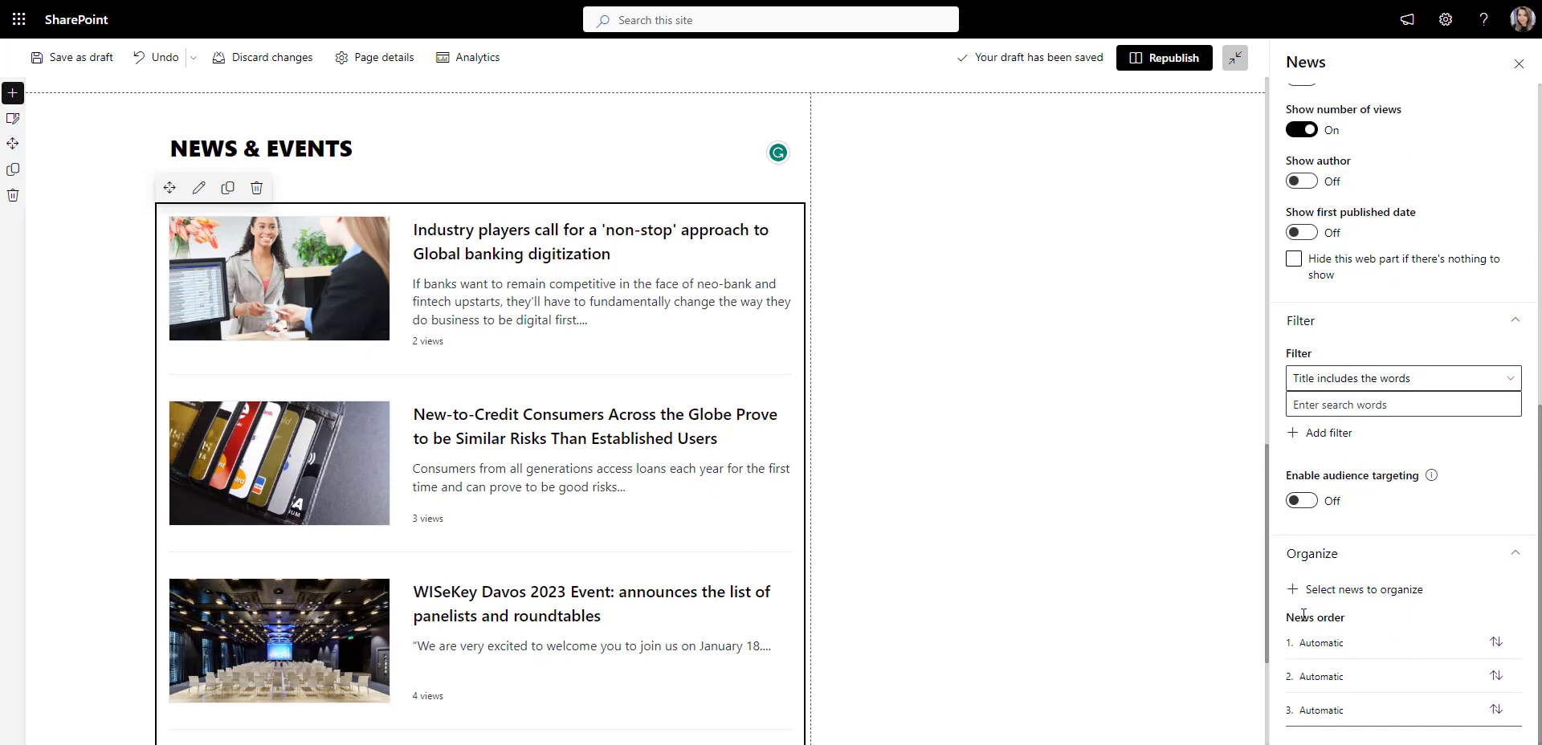
pyautogui.click(1315, 591)
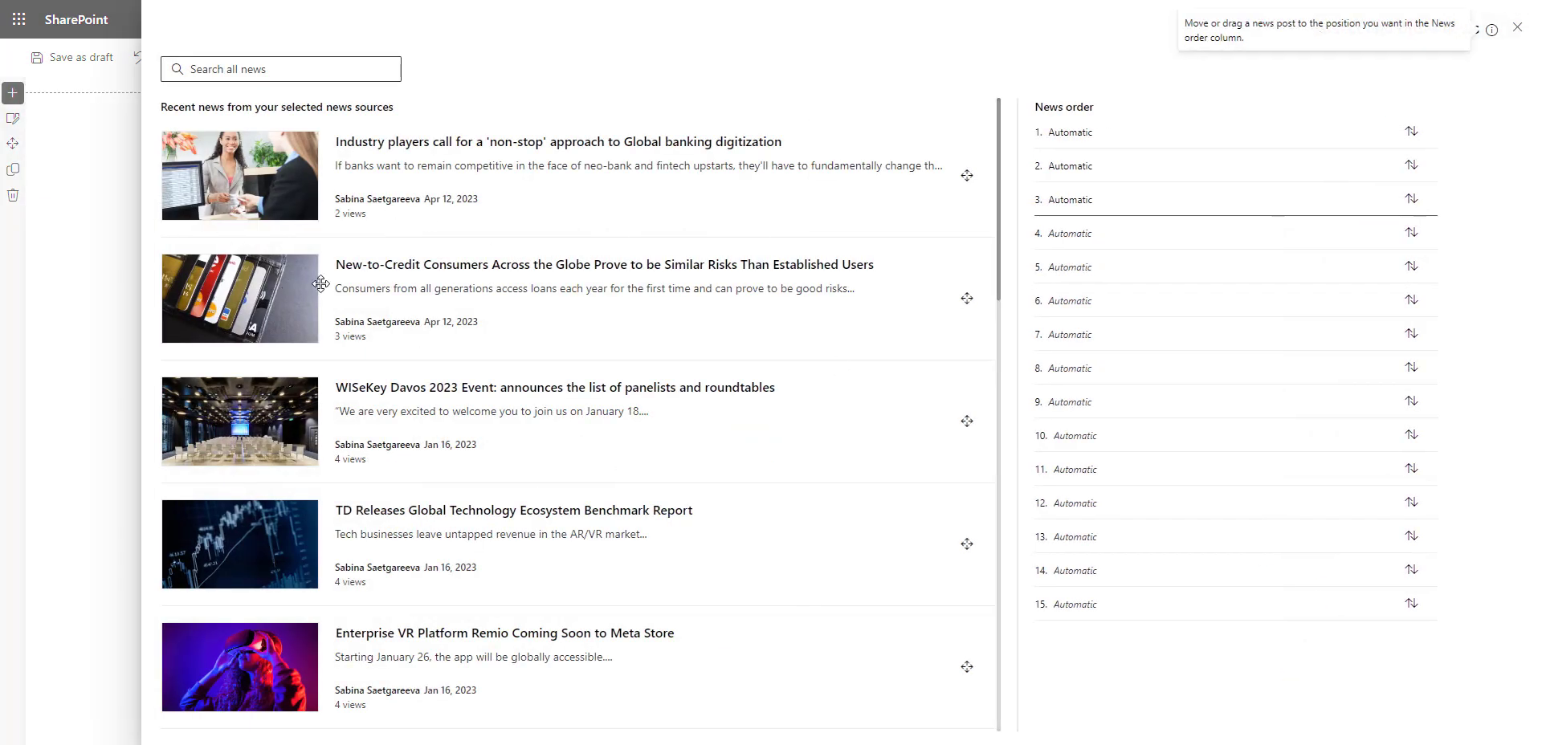
pyautogui.moveTo(320, 284); pyautogui.dragTo(1112, 130)
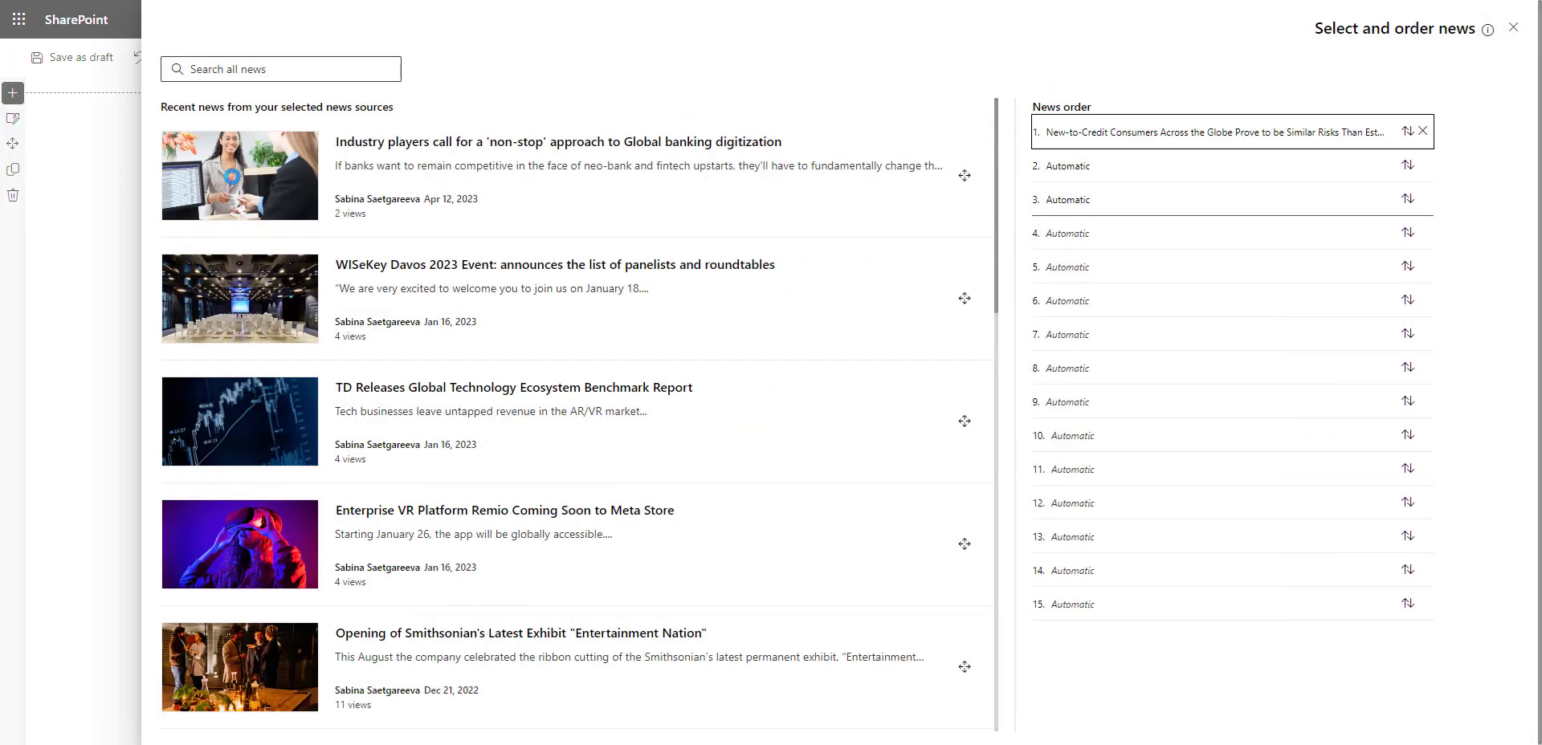
pyautogui.moveTo(320, 175); pyautogui.dragTo(1109, 165)
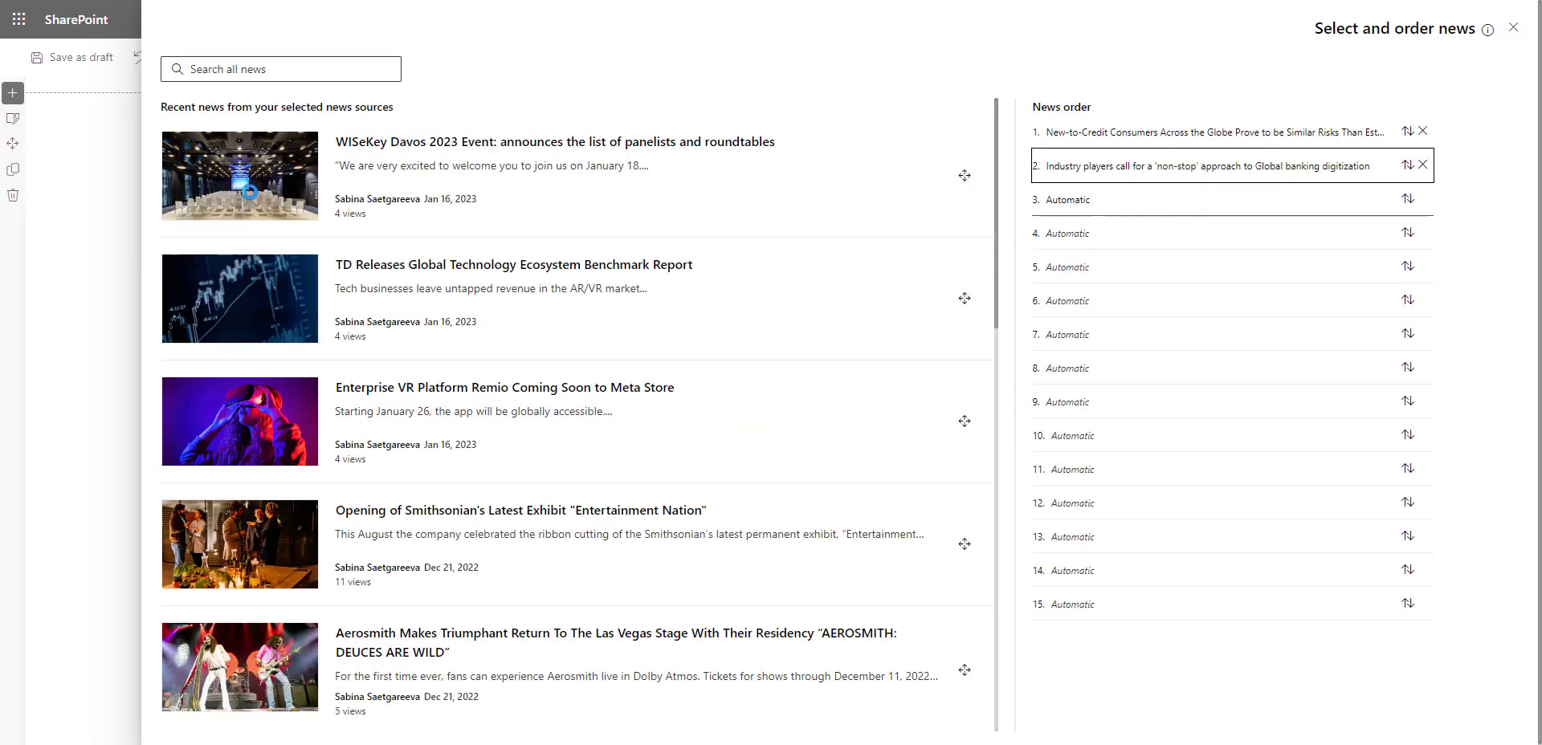
pyautogui.moveTo(249, 193); pyautogui.dragTo(1117, 200)
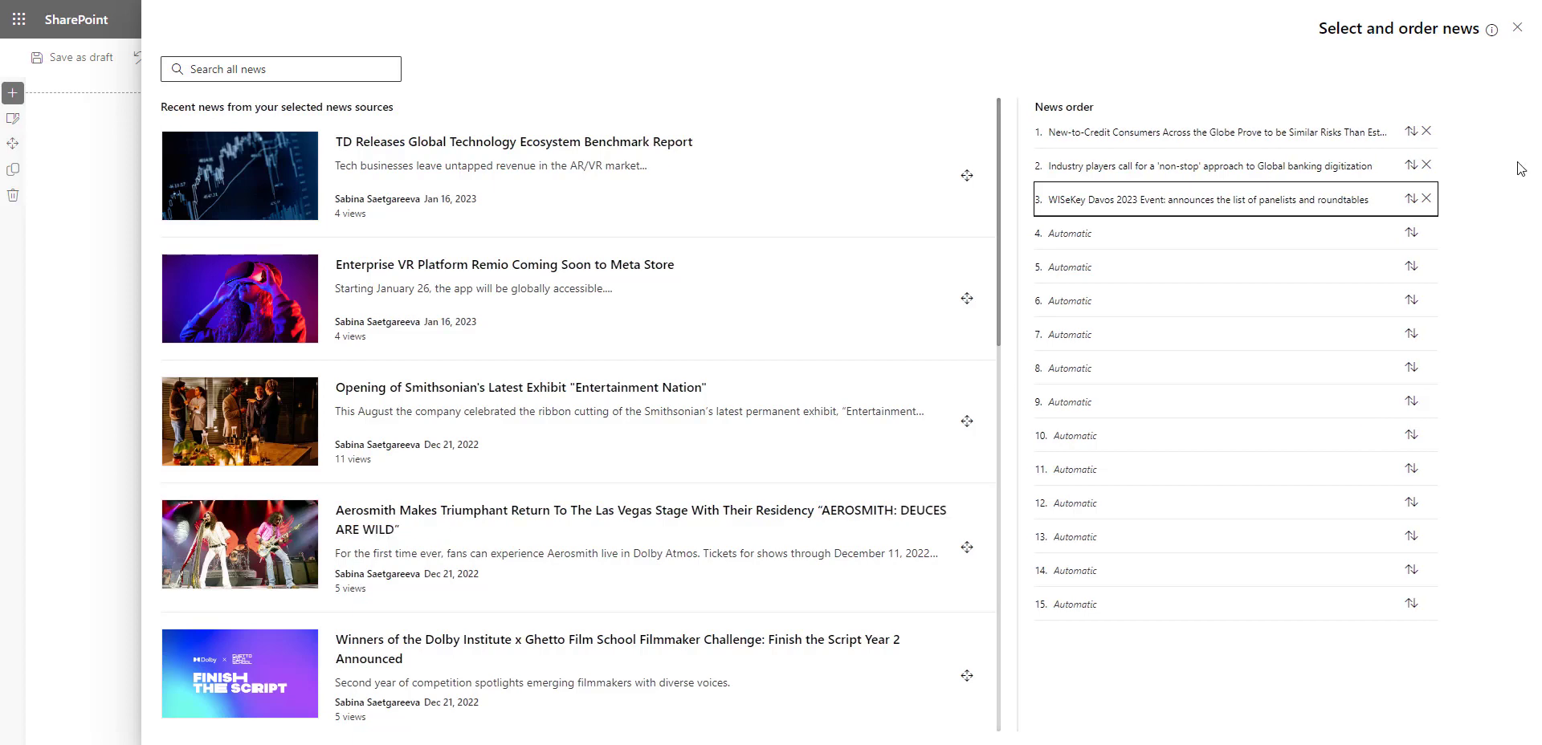
pyautogui.click(1517, 30)
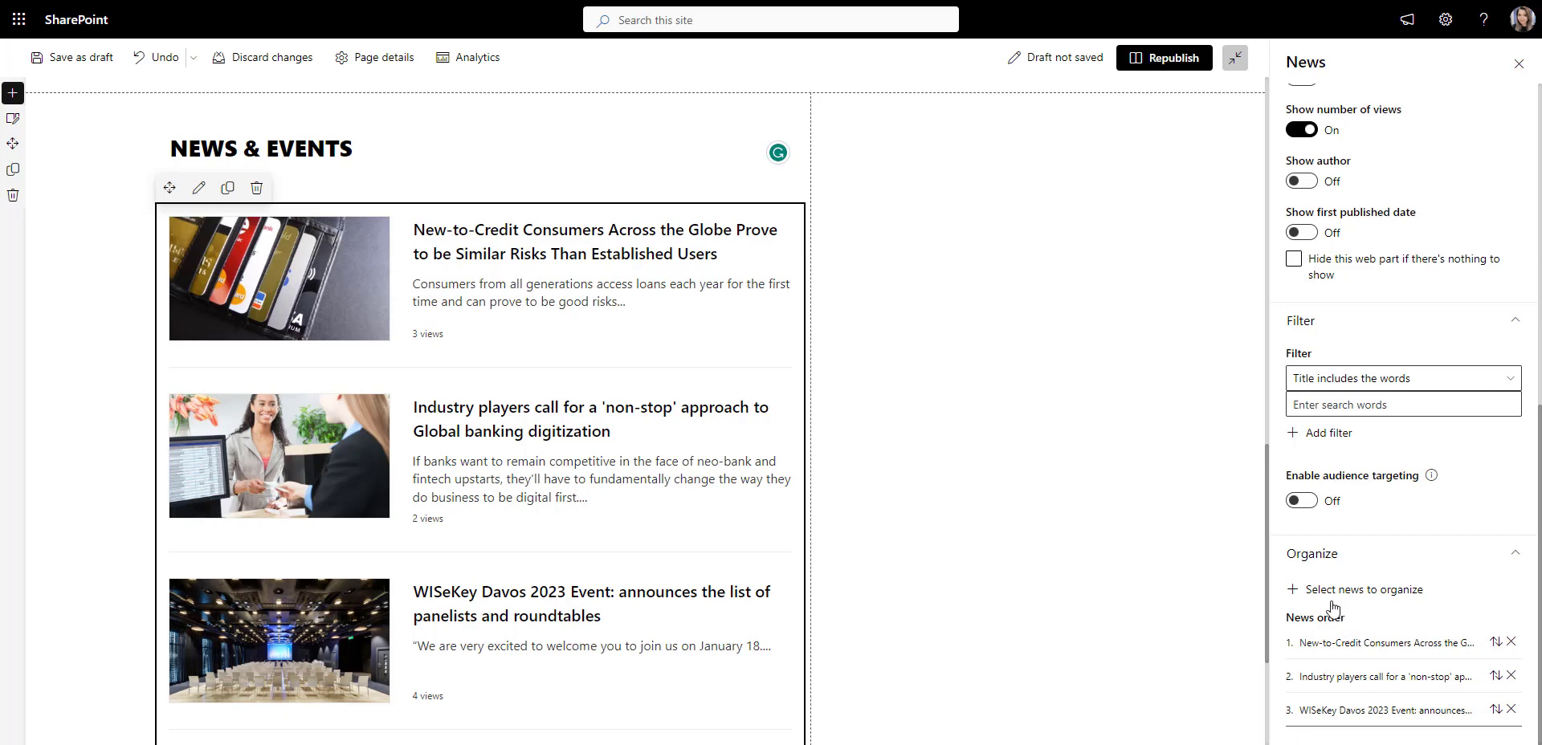
# Step: Insert the Origami Calendar web part in the narrow column beside the news list
pyautogui.click(1037, 183)
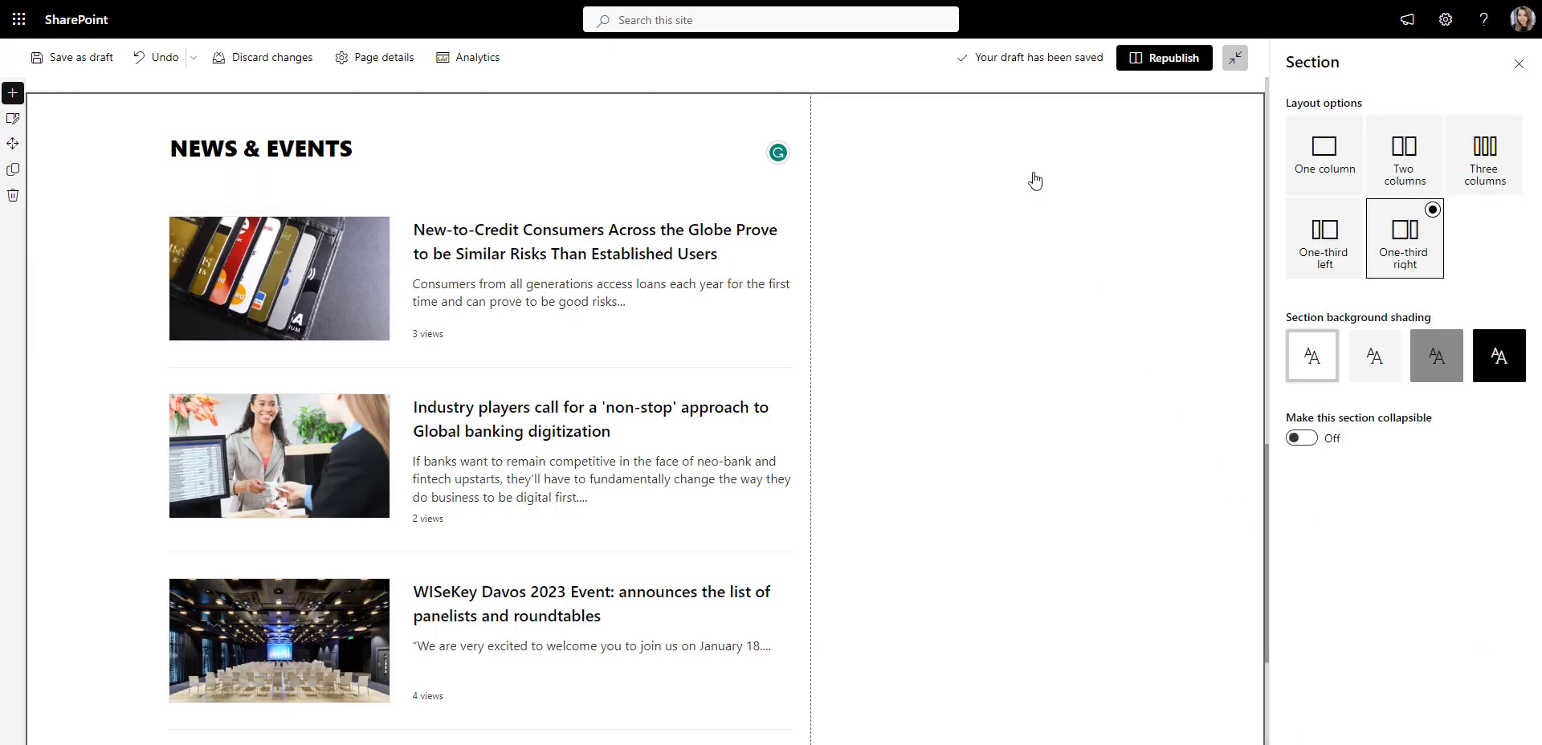
pyautogui.click(977, 105)
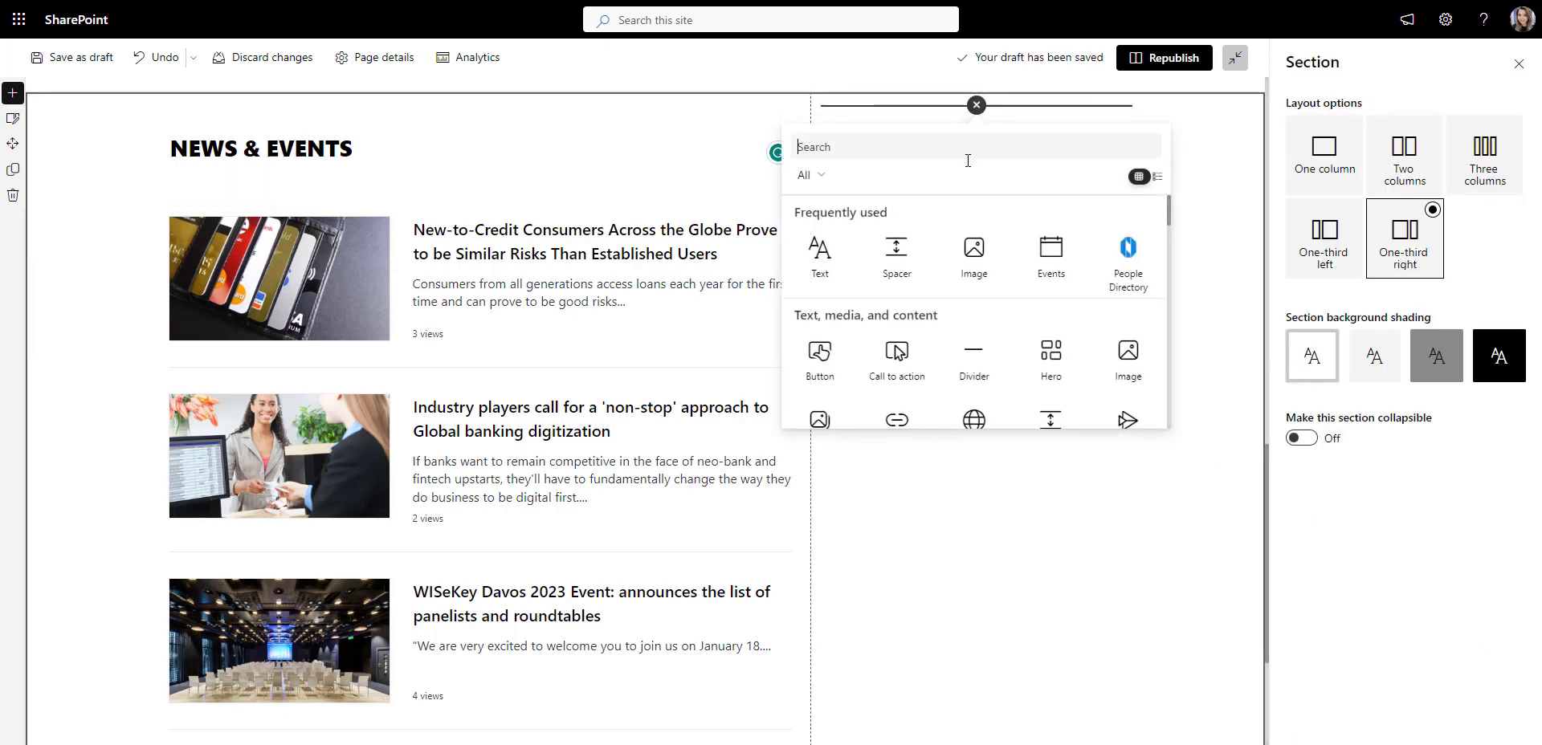
pyautogui.write('cale')
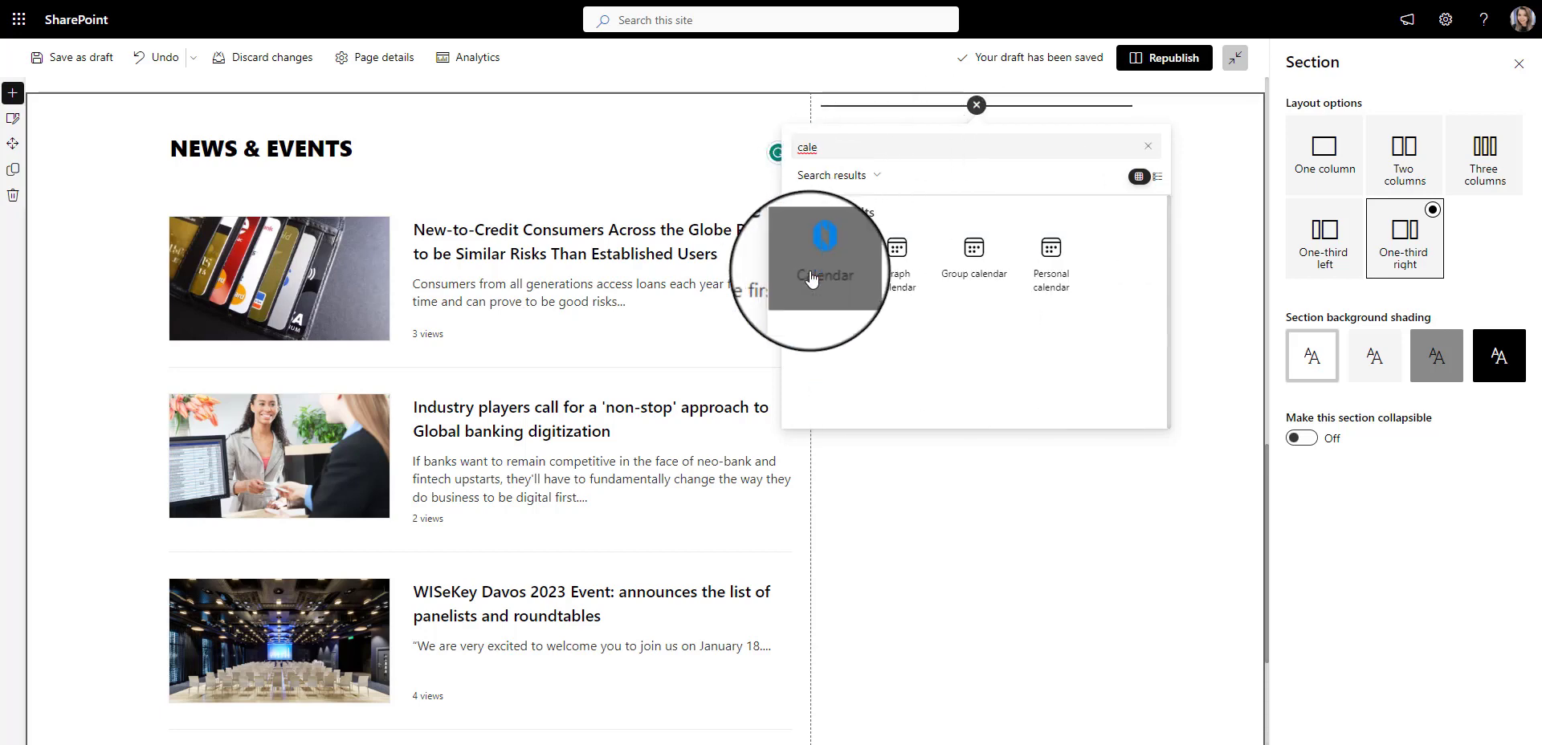
pyautogui.click(811, 277)
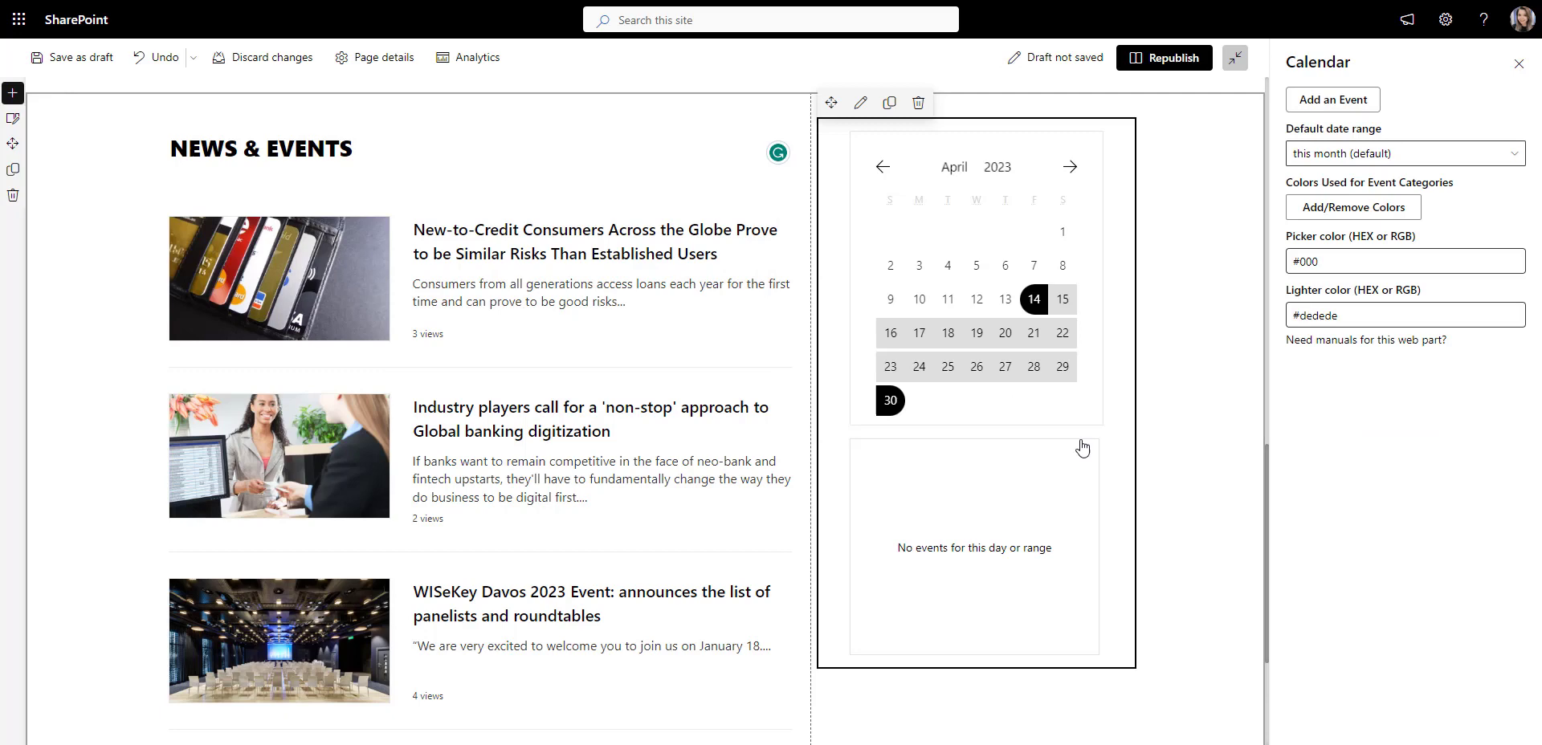
# Step: Set the Calendar's picker color to #01304F and its lighter color to #ECF4FF
pyautogui.tripleClick(1340, 267)
pyautogui.hotkey('ctrl', 'v')
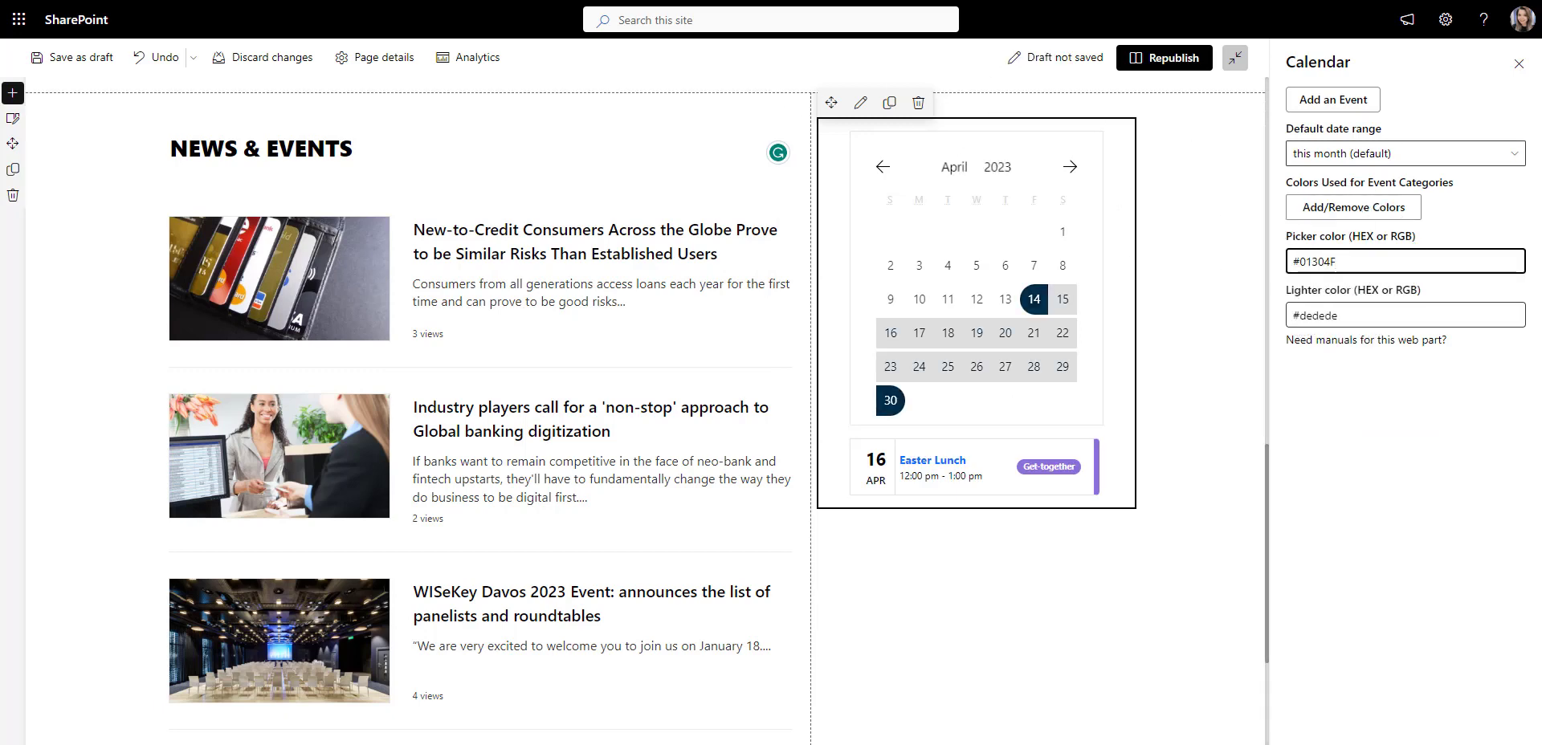
pyautogui.tripleClick(1346, 319)
pyautogui.write('#ECF4FF')
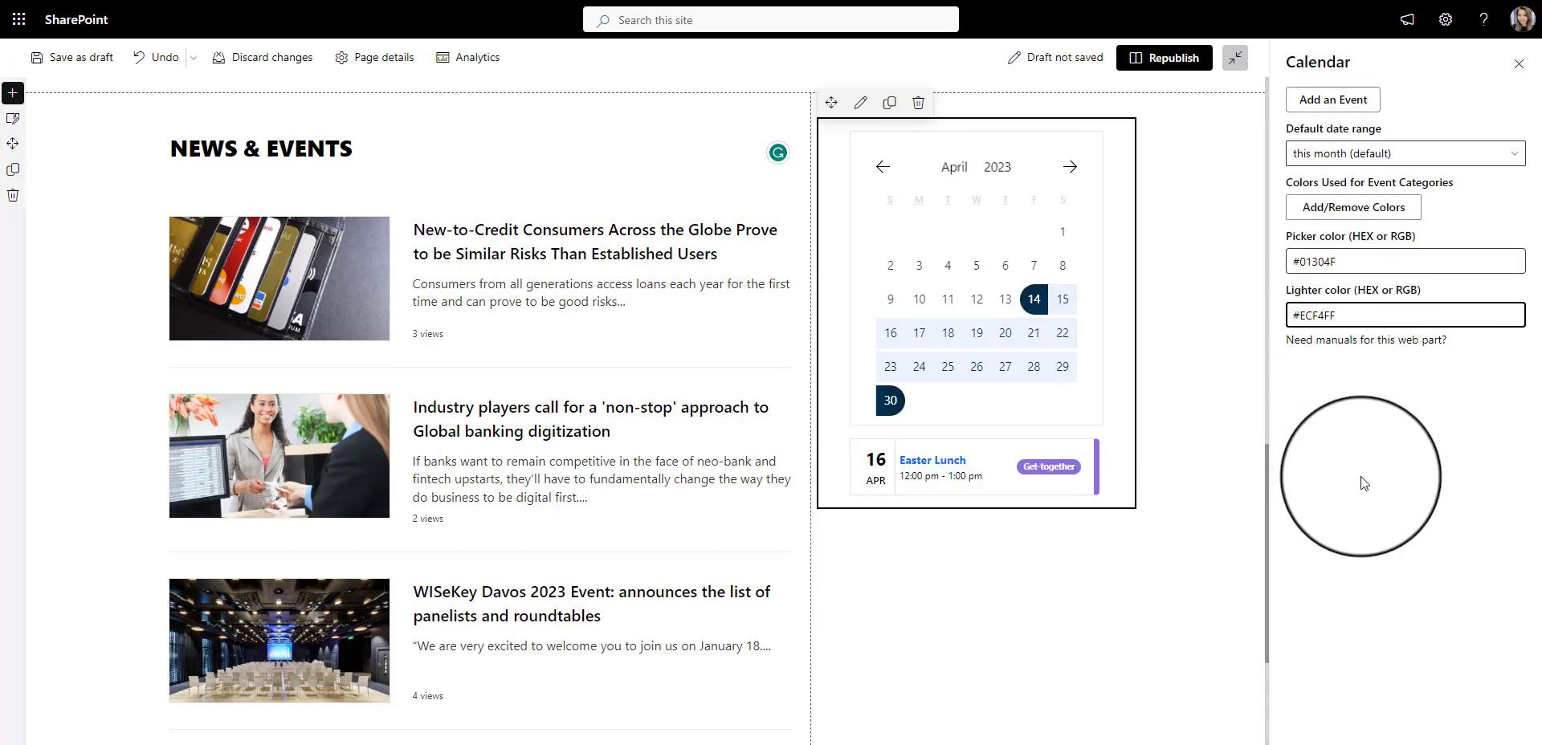
pyautogui.click(1364, 483)
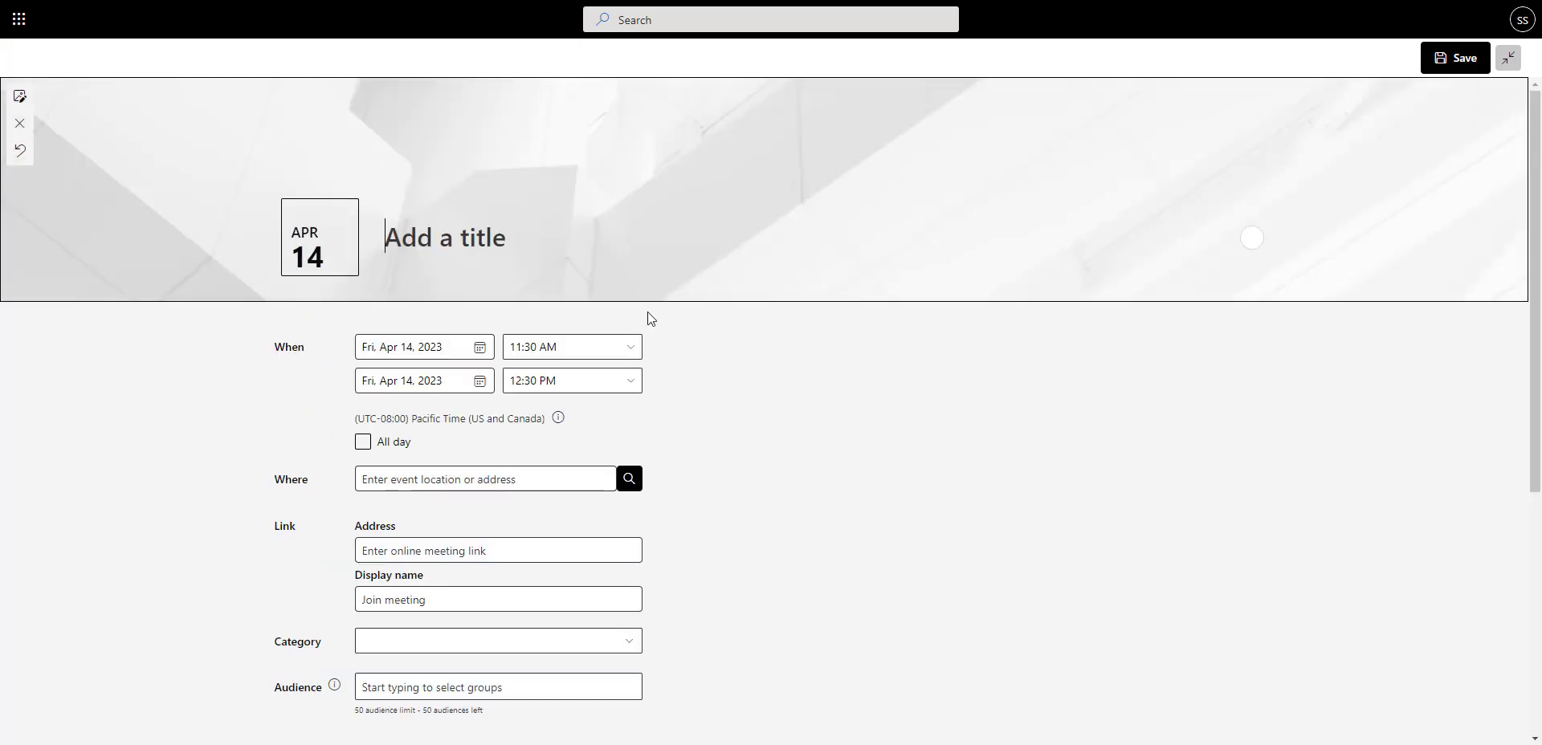
# Step: Title the new event First Aid Training, assign it the Meeting category, and save it
pyautogui.write('First Aid Training')
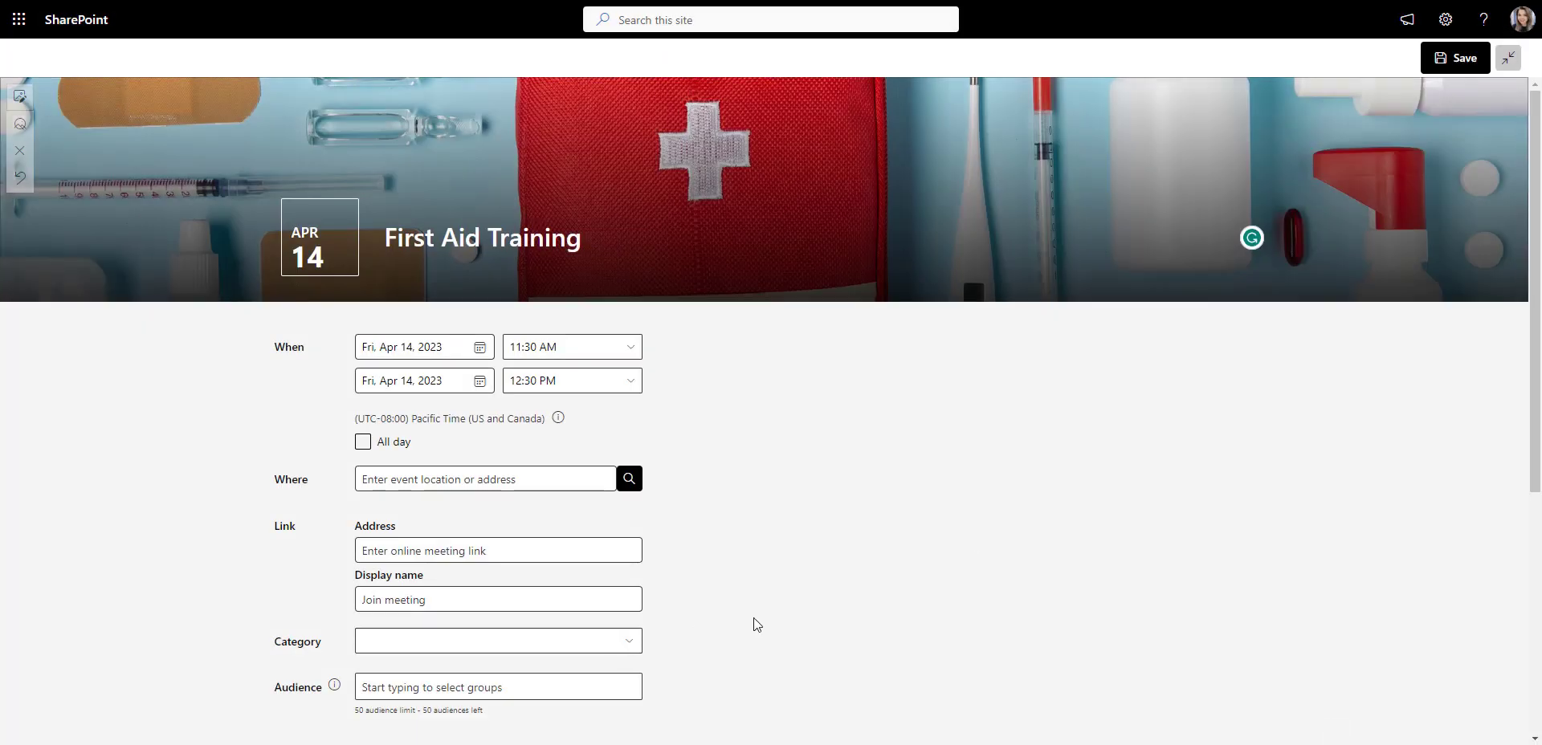
pyautogui.scroll(-3, 753, 627)
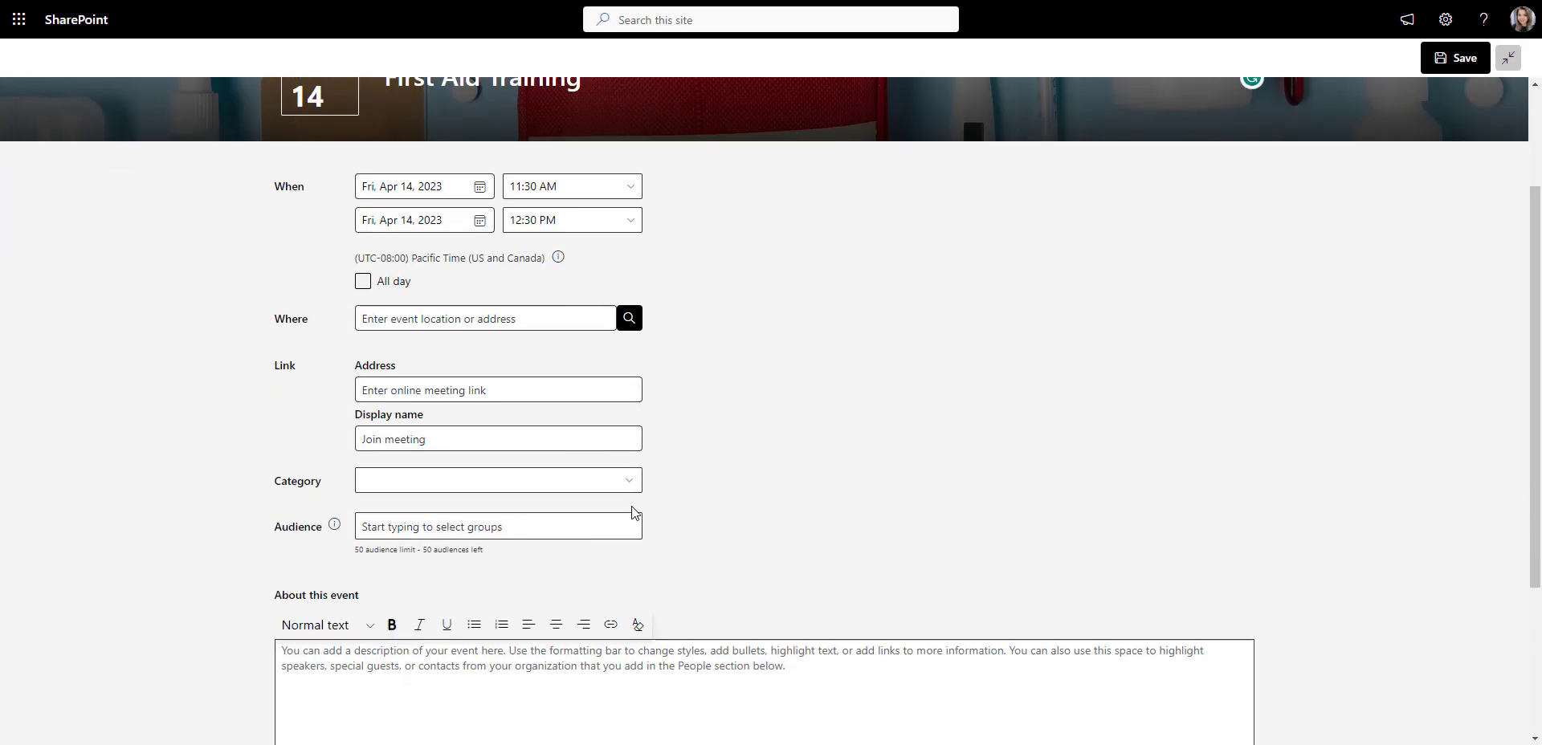
pyautogui.click(629, 482)
pyautogui.click(368, 252)
pyautogui.scroll(2, 1112, 422)
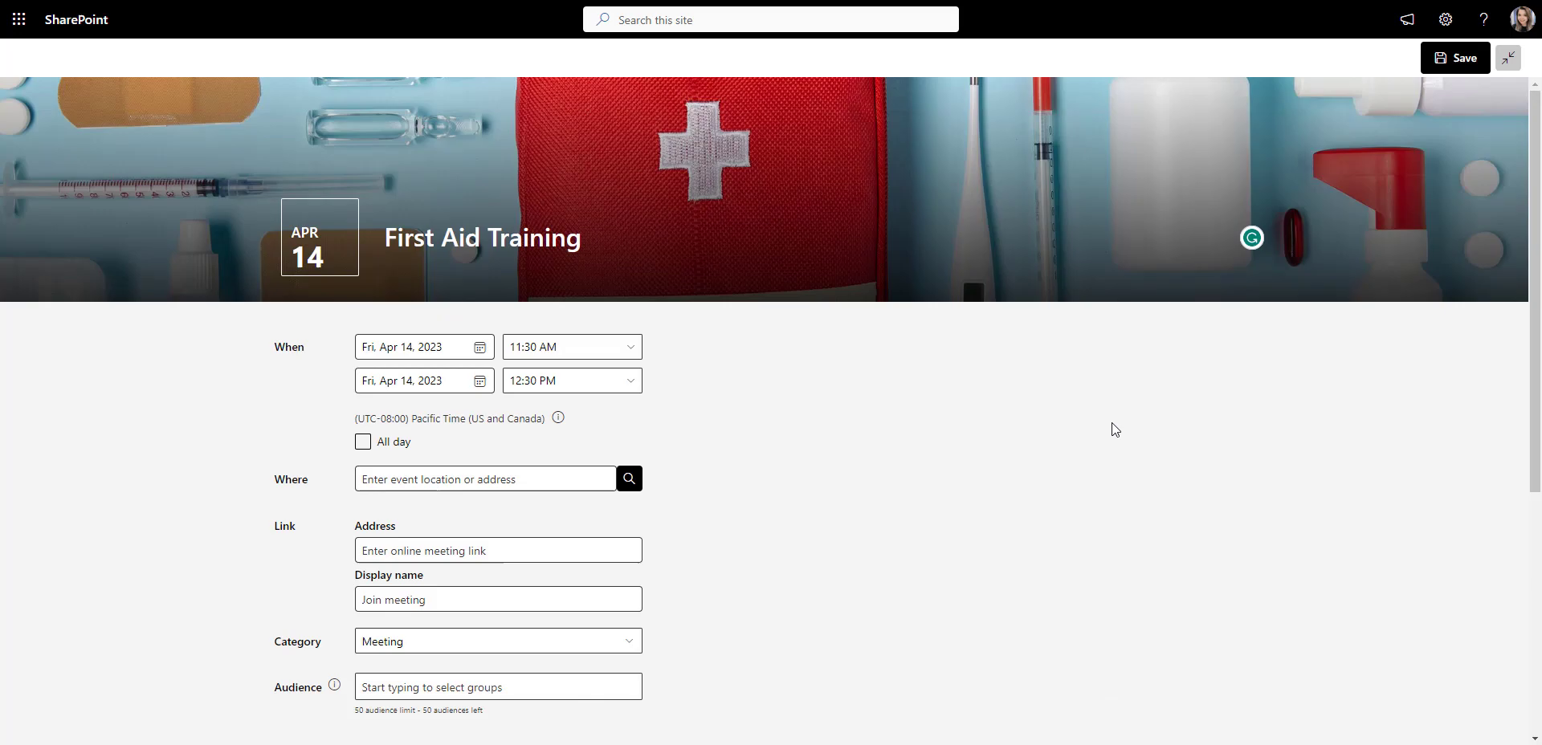
pyautogui.click(1457, 59)
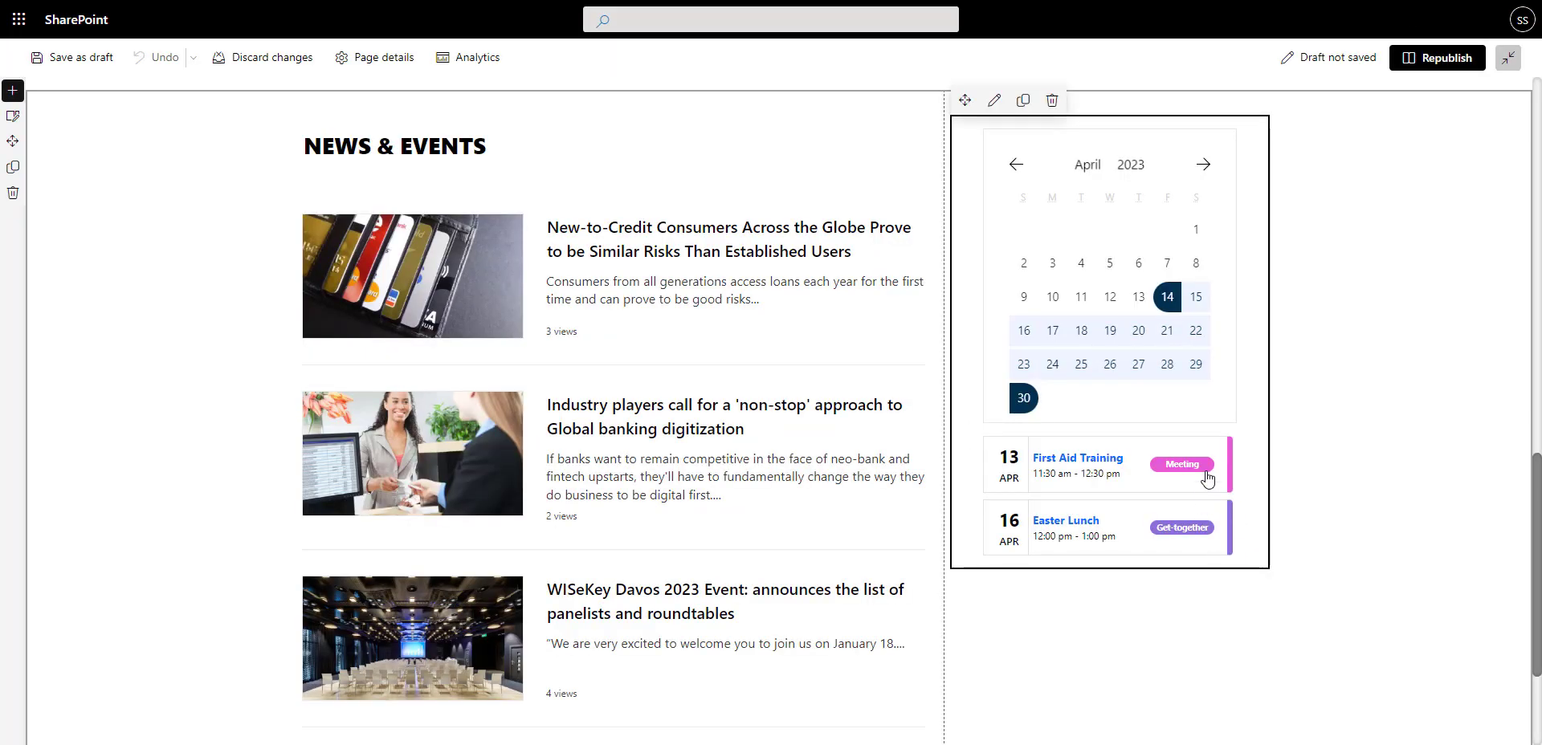
# Step: Open the Calendar's event category colors and set both Meeting and Work hours to #FFC259
pyautogui.click(995, 101)
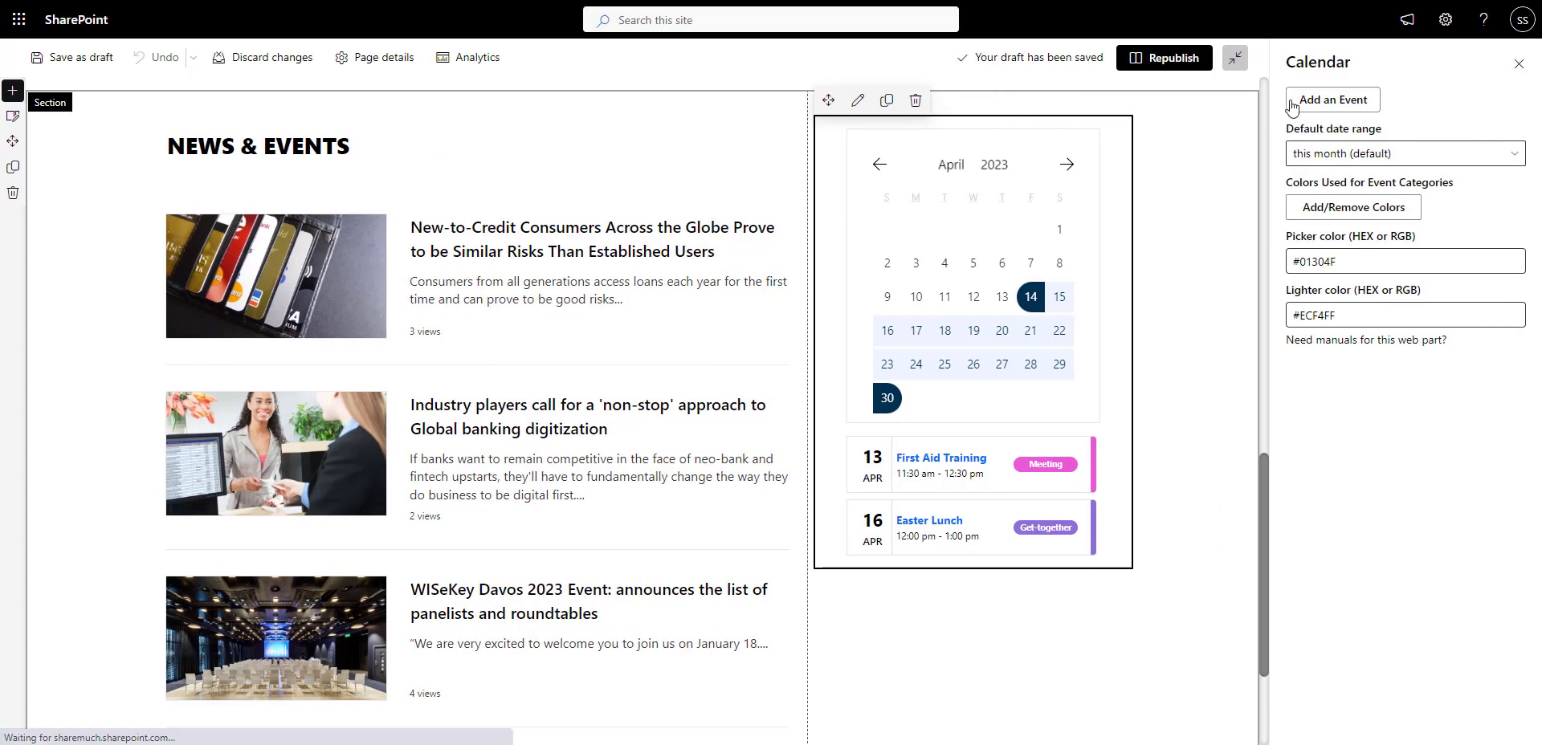
pyautogui.click(1387, 210)
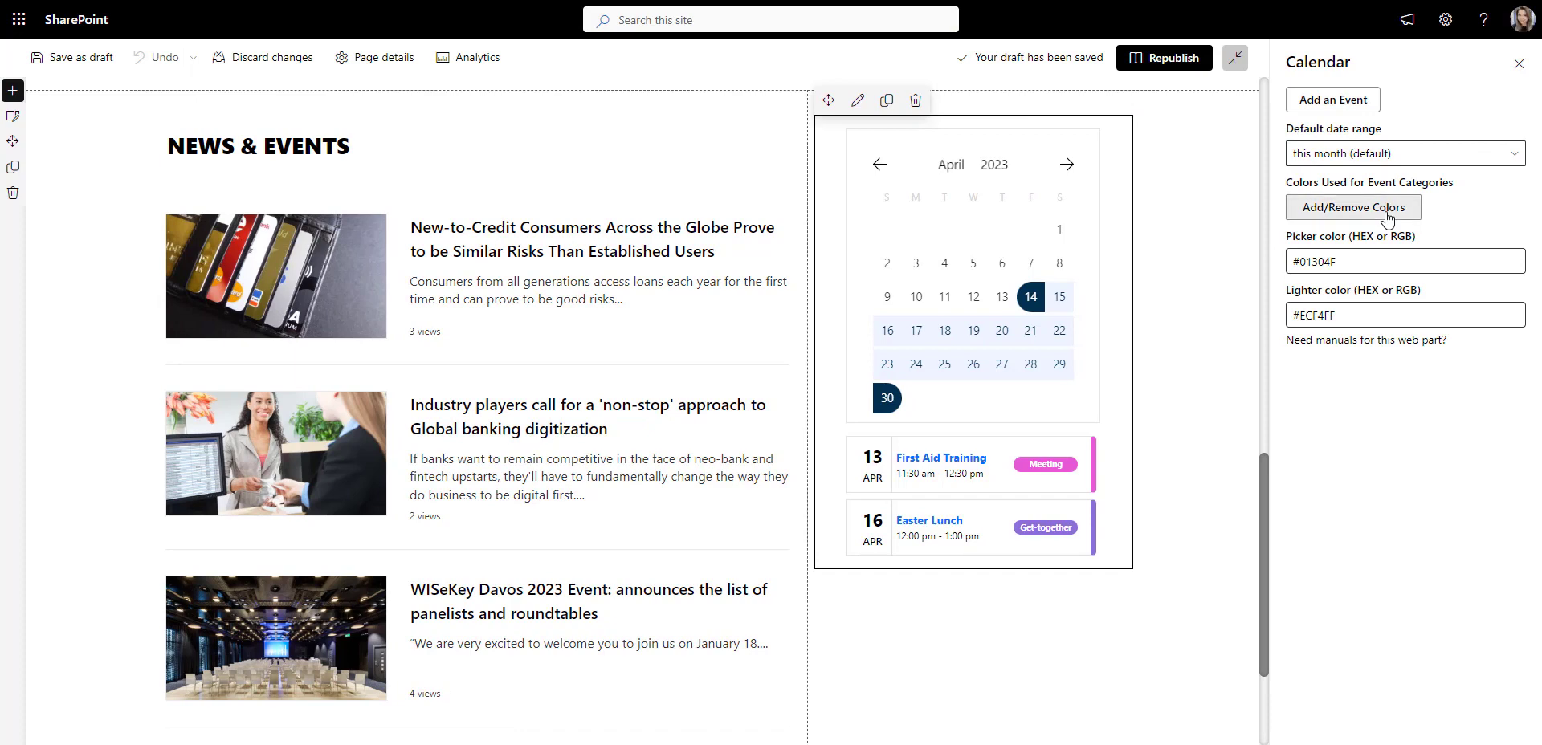
pyautogui.tripleClick(908, 86)
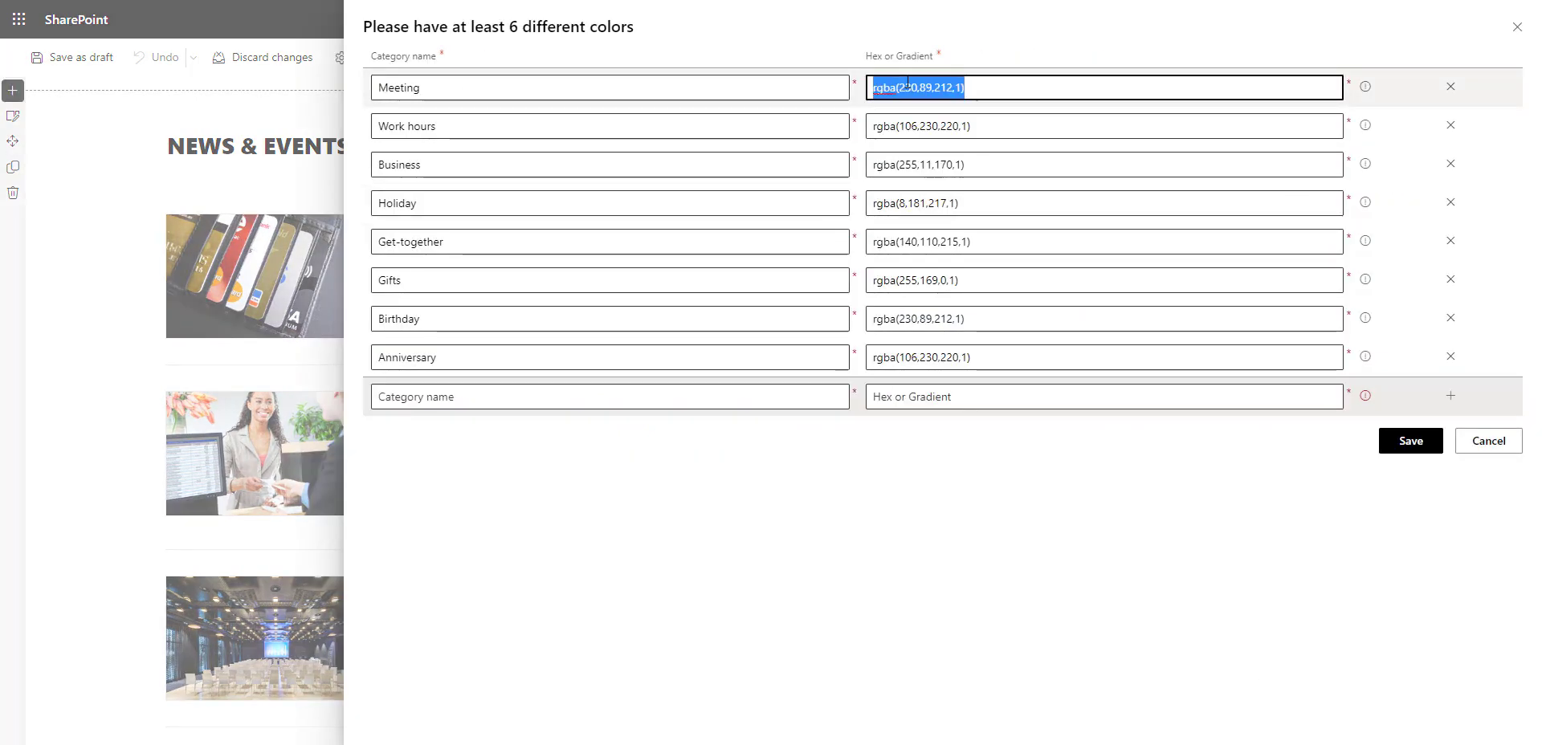
pyautogui.write('#FFC259')
pyautogui.tripleClick(907, 126)
pyautogui.write('#FFC259')
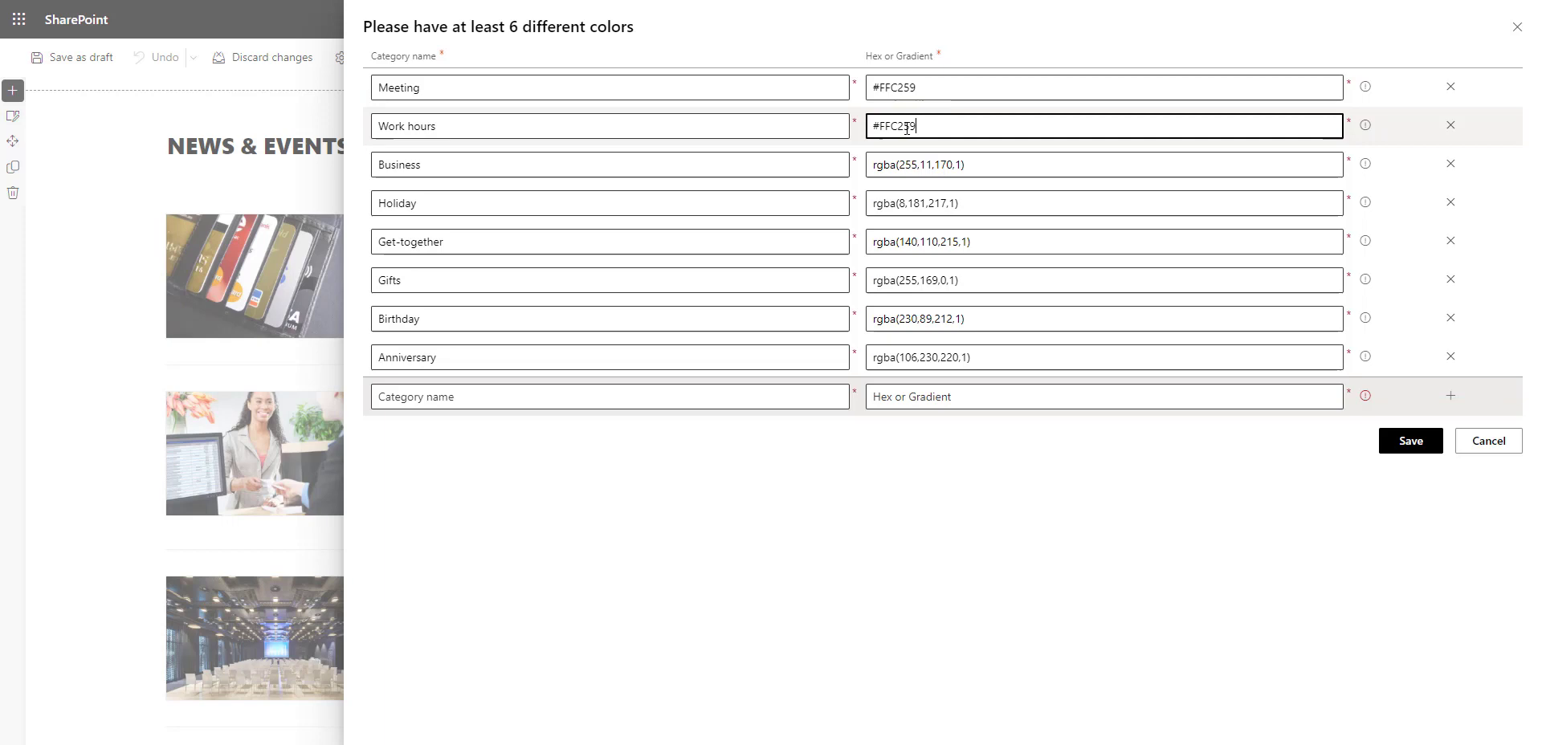
# Step: Set the Business and Holiday category colors to #1B659A
pyautogui.tripleClick(908, 165)
pyautogui.write('#1B659A')
pyautogui.tripleClick(908, 203)
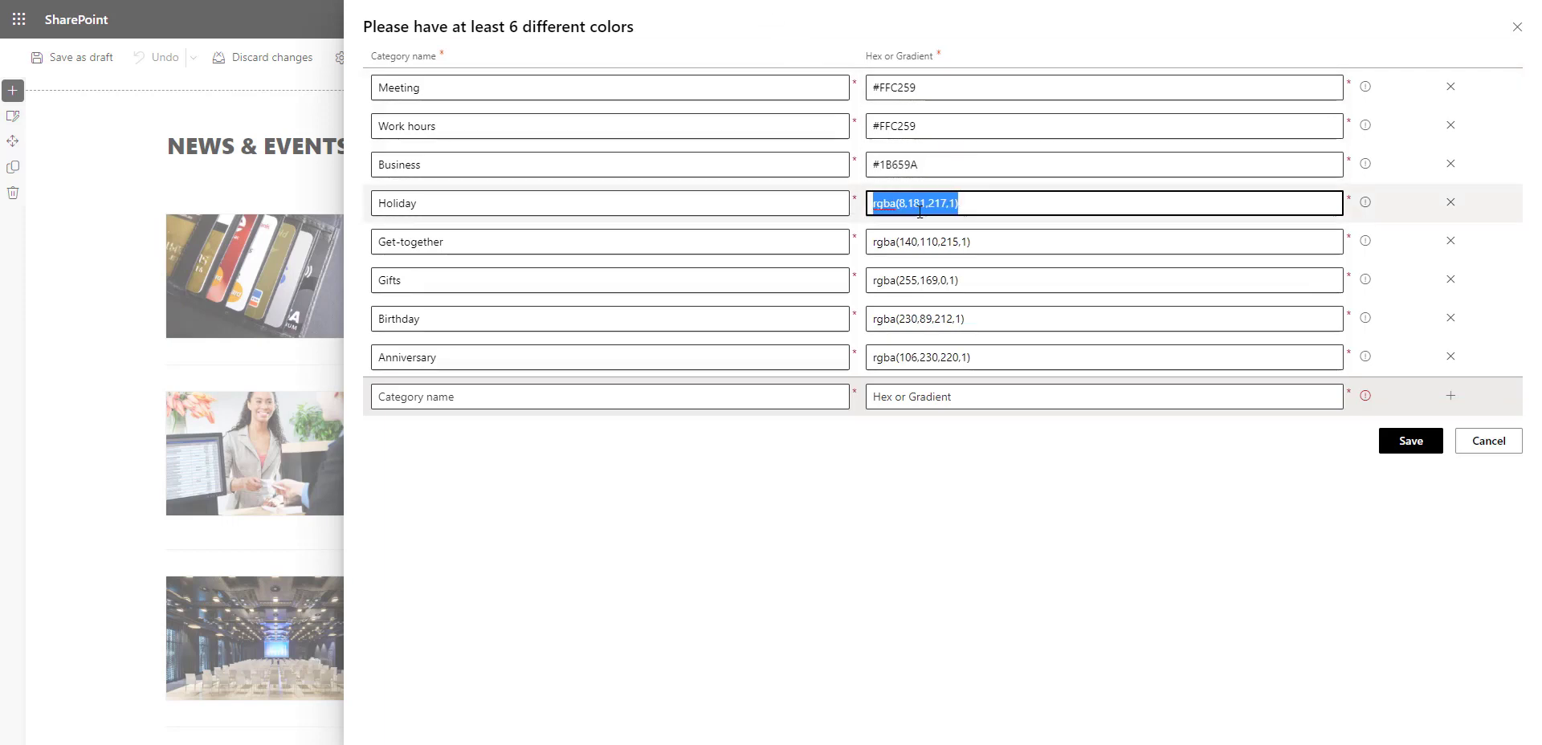
pyautogui.write('#1B659A')
# Step: Set the Get-together and Gifts category colors to #19C5A4, save the list, and close the Calendar settings
pyautogui.tripleClick(908, 242)
pyautogui.write('#19C5A4')
pyautogui.tripleClick(922, 280)
pyautogui.write('#19C5A4')
pyautogui.click(1412, 441)
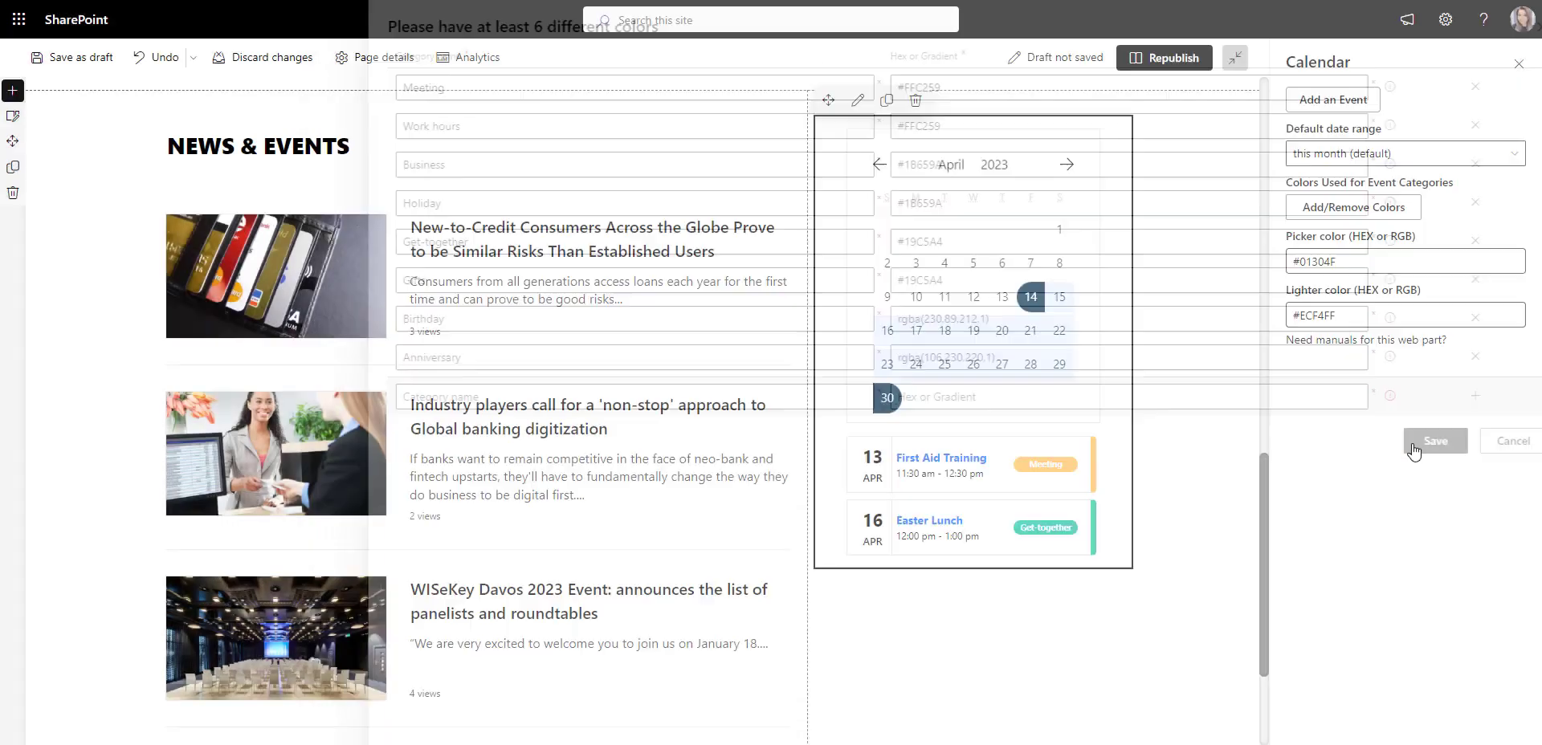
pyautogui.click(1519, 63)
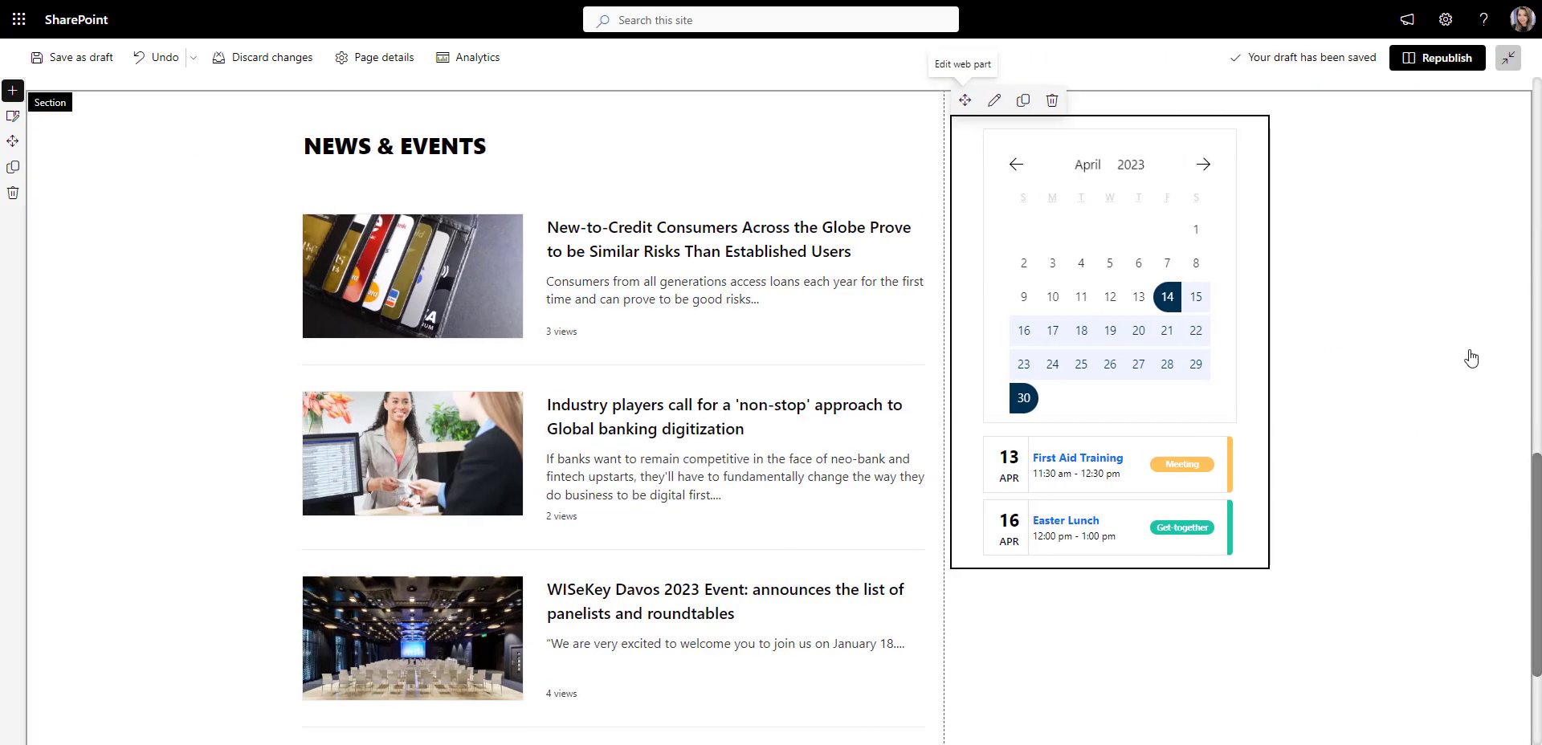
# Step: Add a full-width section below News & Events and insert the KPI and Metrics web part in it
pyautogui.scroll(-3, 1470, 354)
pyautogui.click(12, 588)
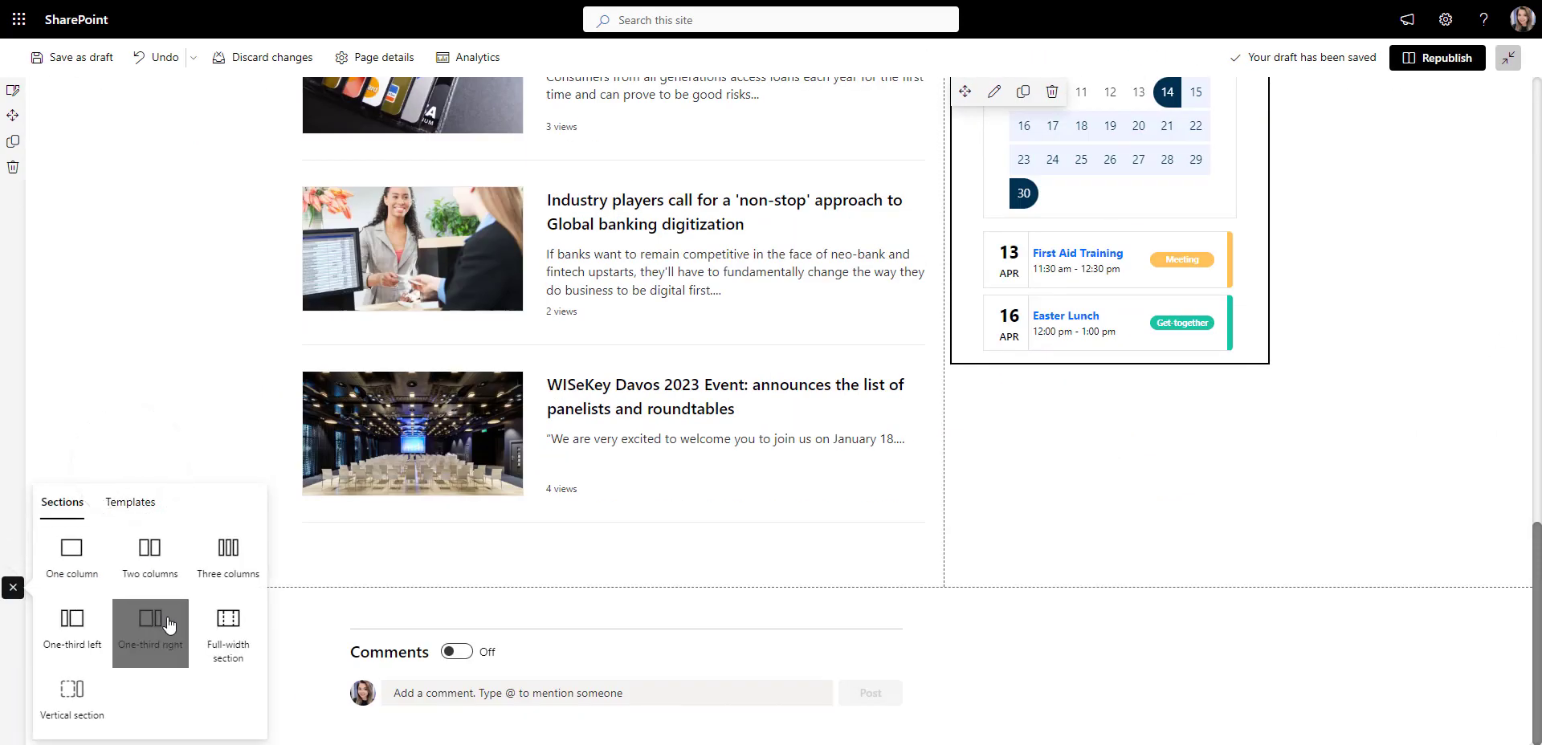
pyautogui.click(228, 623)
pyautogui.scroll(-3, 223, 634)
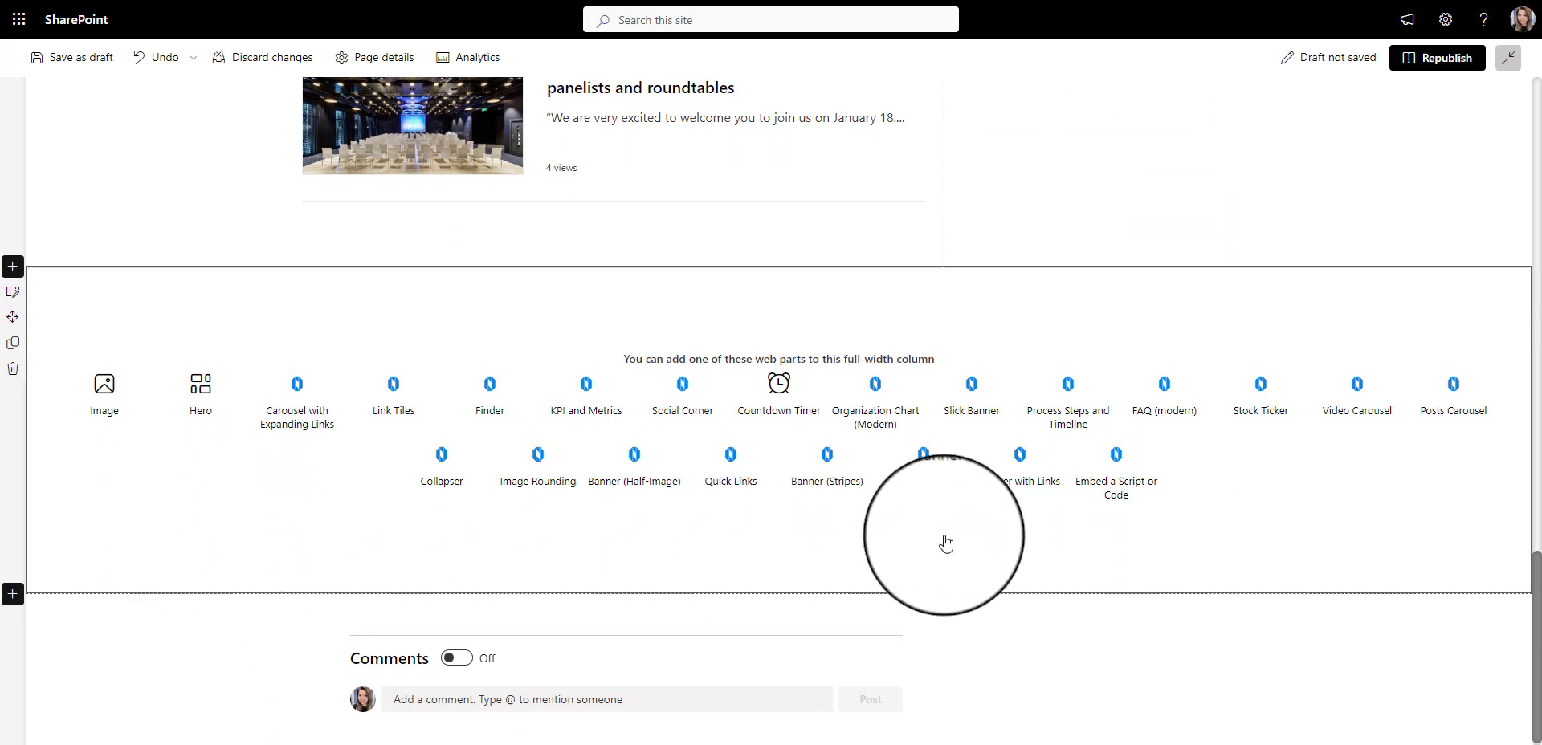
pyautogui.click(537, 474)
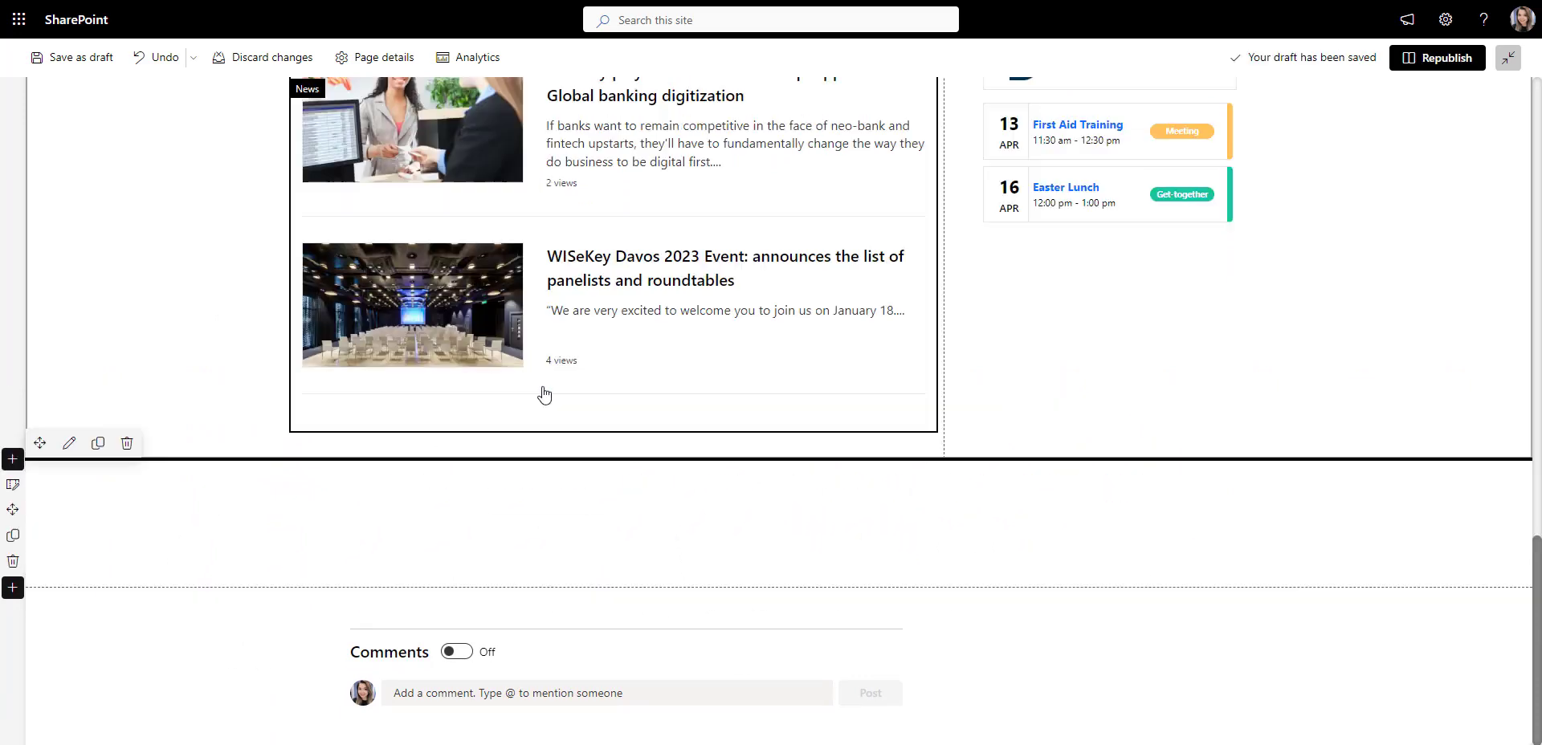
# Step: Open the KPI list and change the first KPI to Loan Growth with value 23% and color #01304F
pyautogui.click(69, 444)
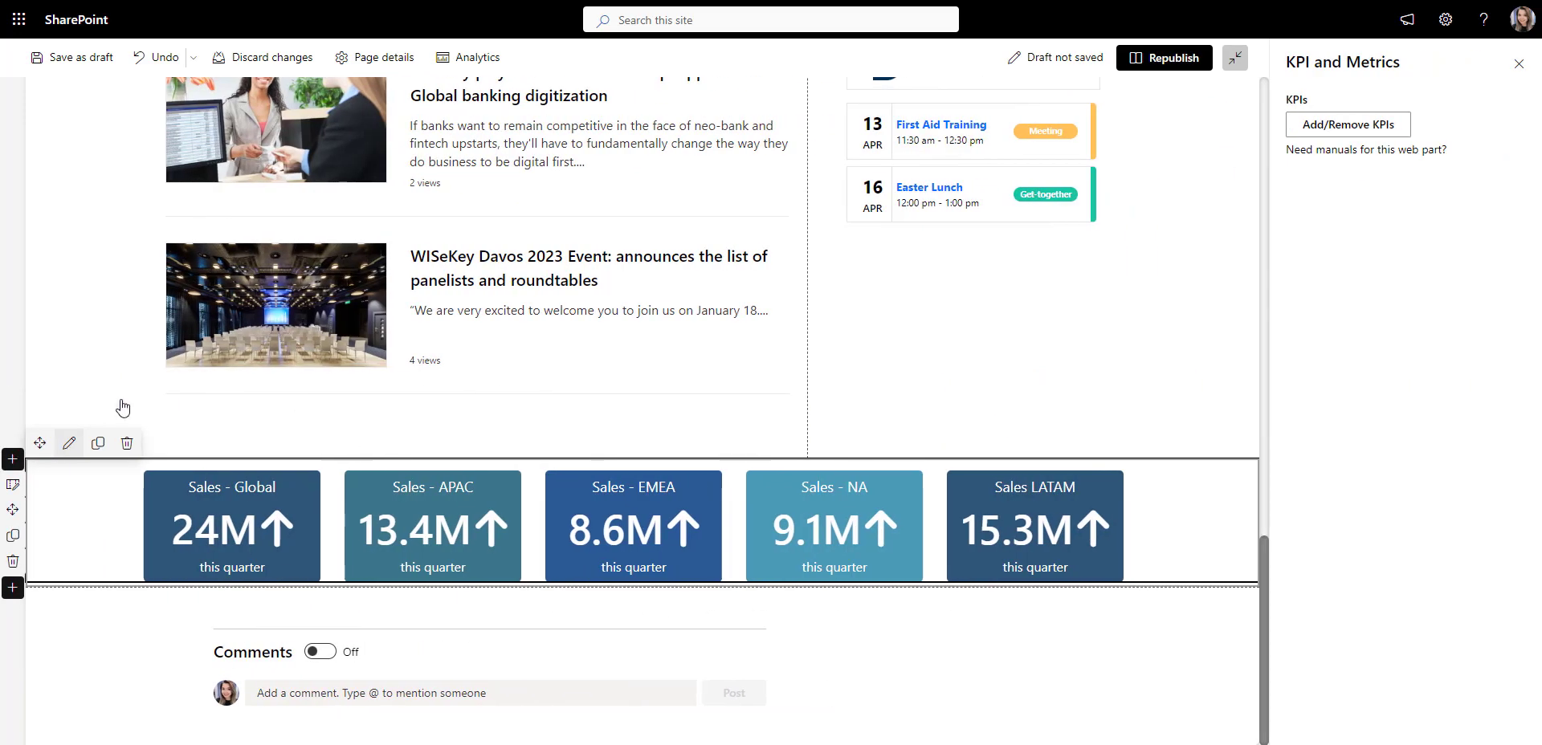
pyautogui.click(1339, 124)
pyautogui.tripleClick(546, 88)
pyautogui.write('Loan Growth')
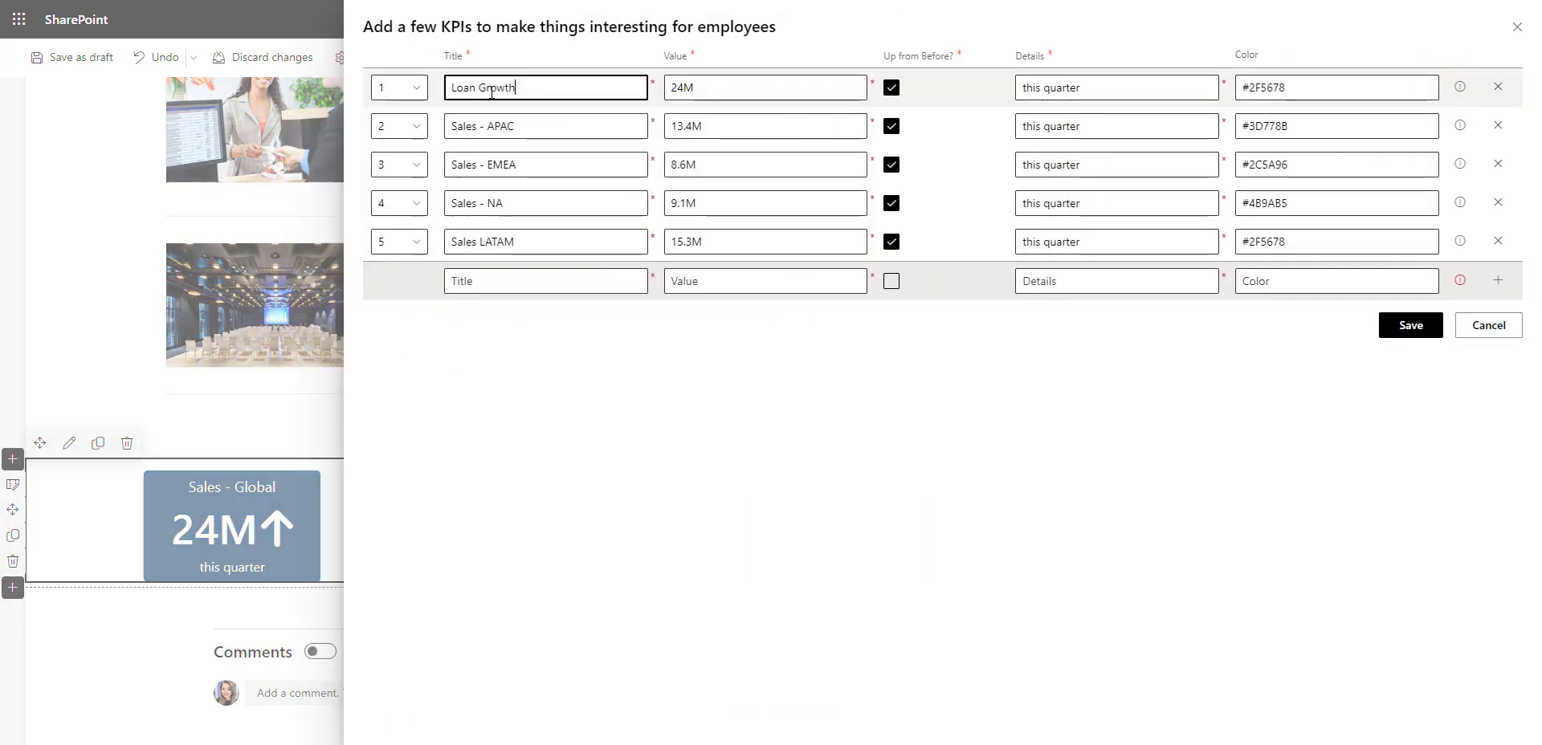
pyautogui.doubleClick(714, 95)
pyautogui.write('23%')
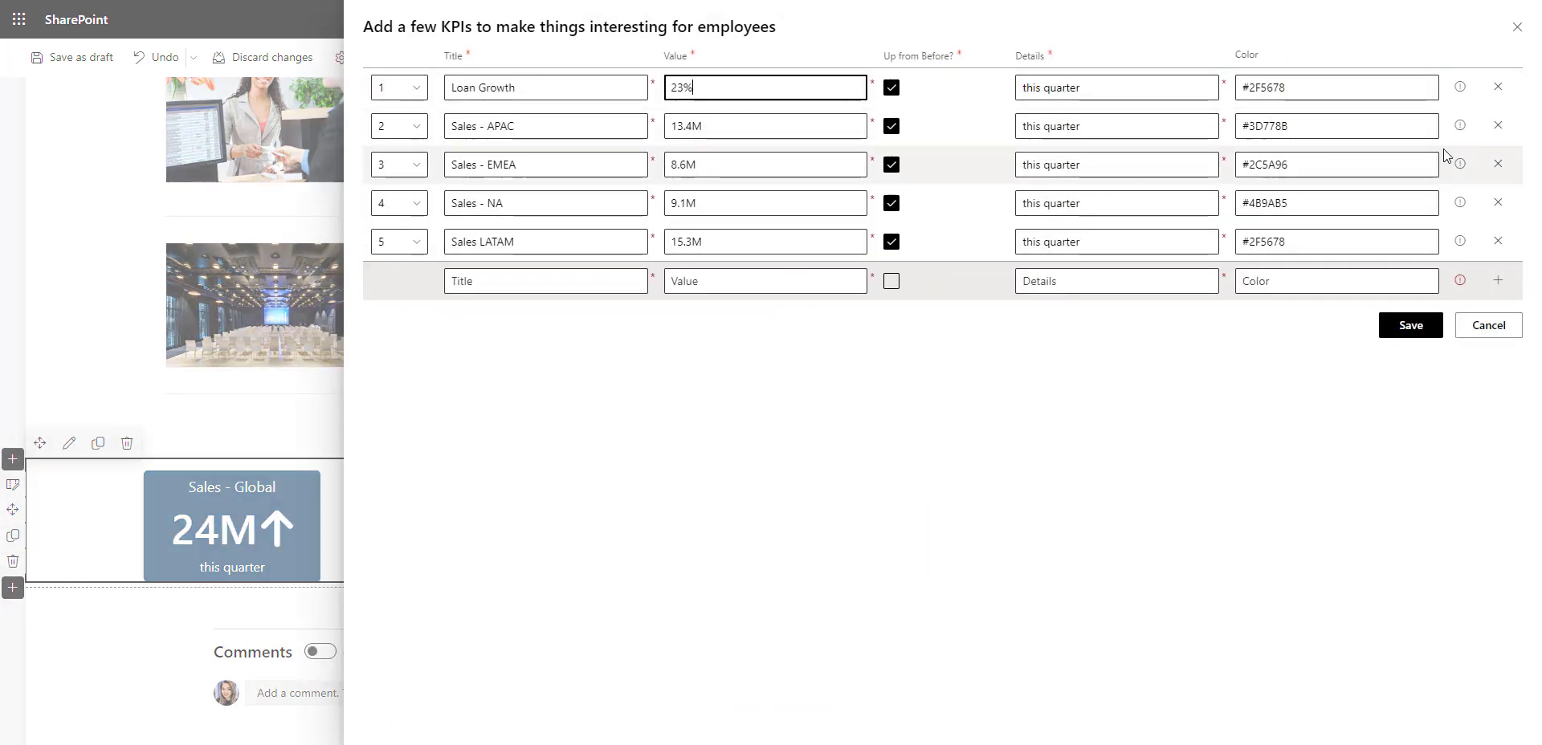
pyautogui.doubleClick(1288, 93)
pyautogui.write('#01304F')
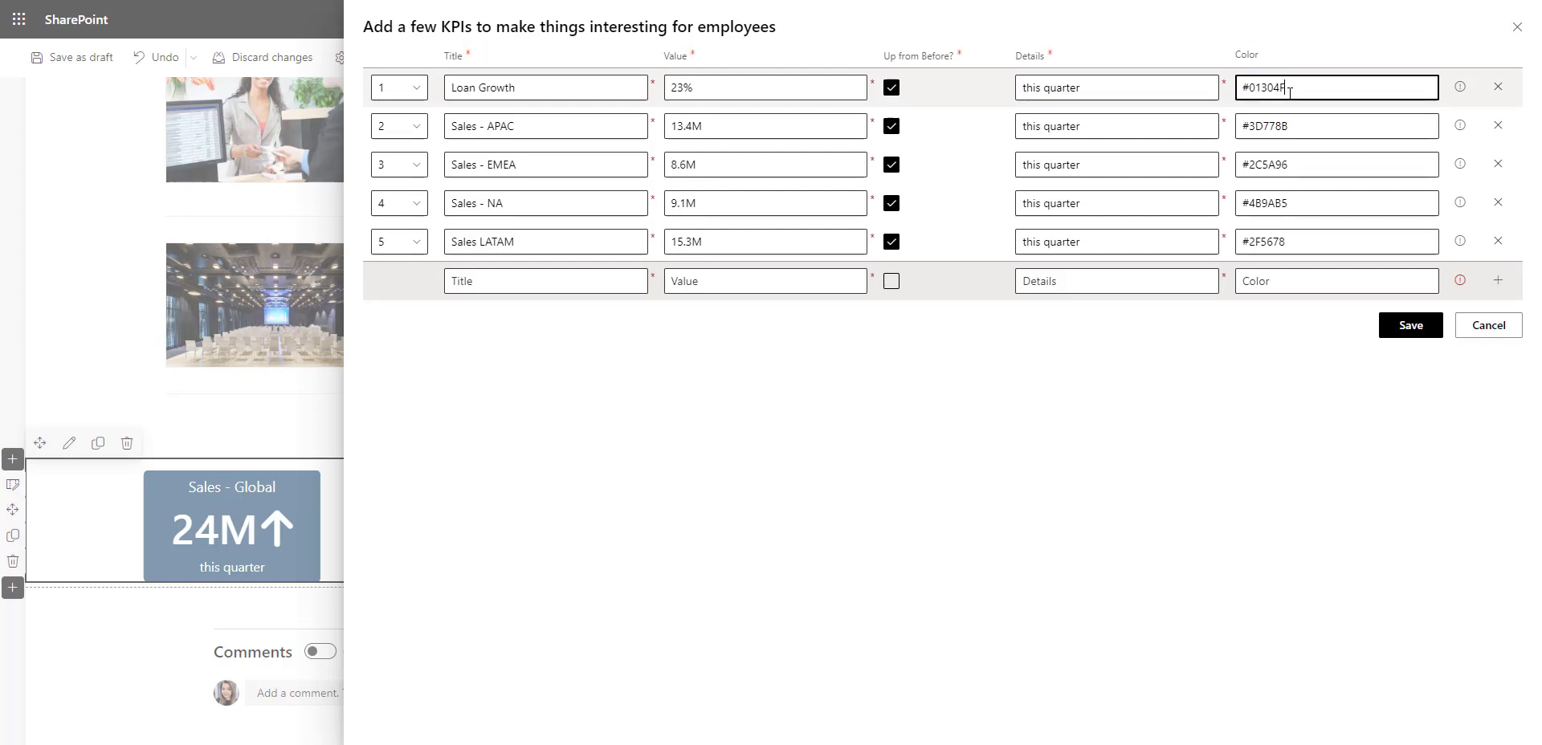
# Step: Change the second KPI to Investment Growth with value 5.2% and color #0F3D66
pyautogui.tripleClick(546, 126)
pyautogui.write('Investment Growth')
pyautogui.doubleClick(693, 126)
pyautogui.write('5.2%')
pyautogui.doubleClick(1265, 126)
pyautogui.write('#0F3D66')
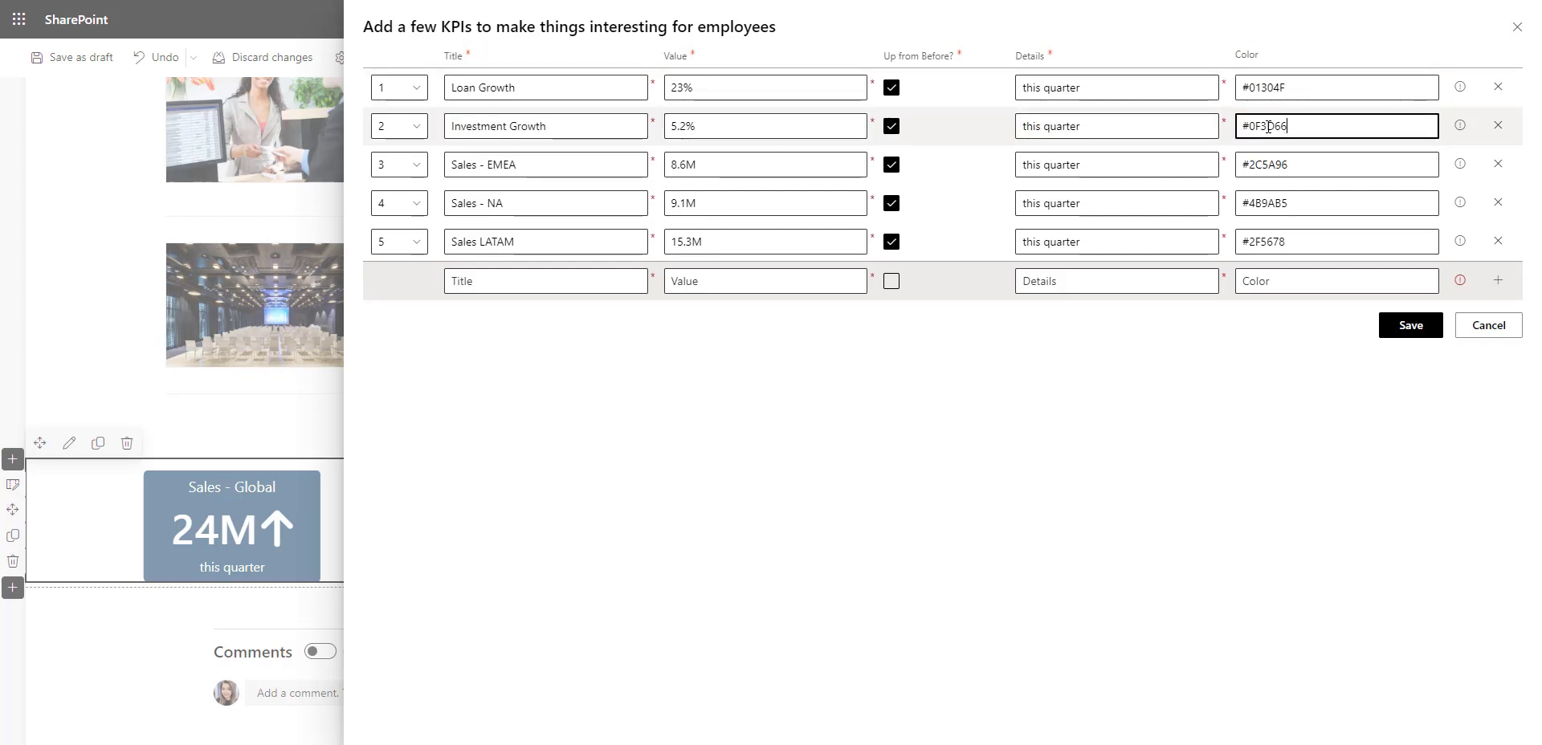
# Step: Change the third KPI to New Accounts with value 27.1K and color #FEC744
pyautogui.tripleClick(546, 165)
pyautogui.write('New Accounts')
pyautogui.doubleClick(693, 164)
pyautogui.write('27.1K#FEC744')
# Step: Change the fourth KPI to Distance from Goal 1 with value 9.34K and color #335F86
pyautogui.tripleClick(529, 195)
pyautogui.write('Distance from Goal 1')
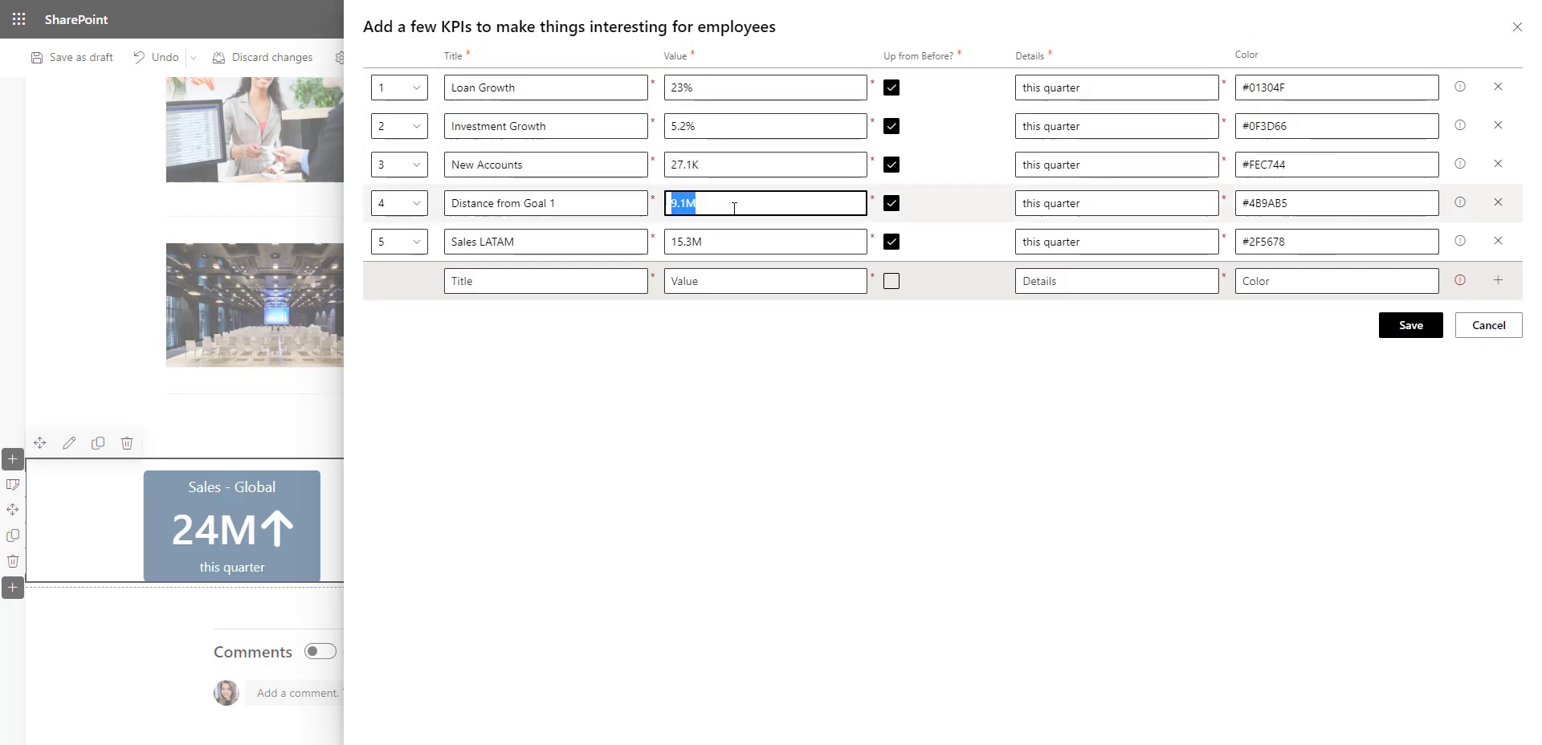
pyautogui.write('9.34K')
pyautogui.doubleClick(1286, 203)
pyautogui.write('#335F86')
# Step: Change the fifth KPI to Distance from Goal 2 with value 15.3K and color #648AAB, and save the KPI list
pyautogui.tripleClick(546, 242)
pyautogui.write('Distance from Goal 215.3K')
pyautogui.doubleClick(1329, 237)
pyautogui.write('#5F84A8')
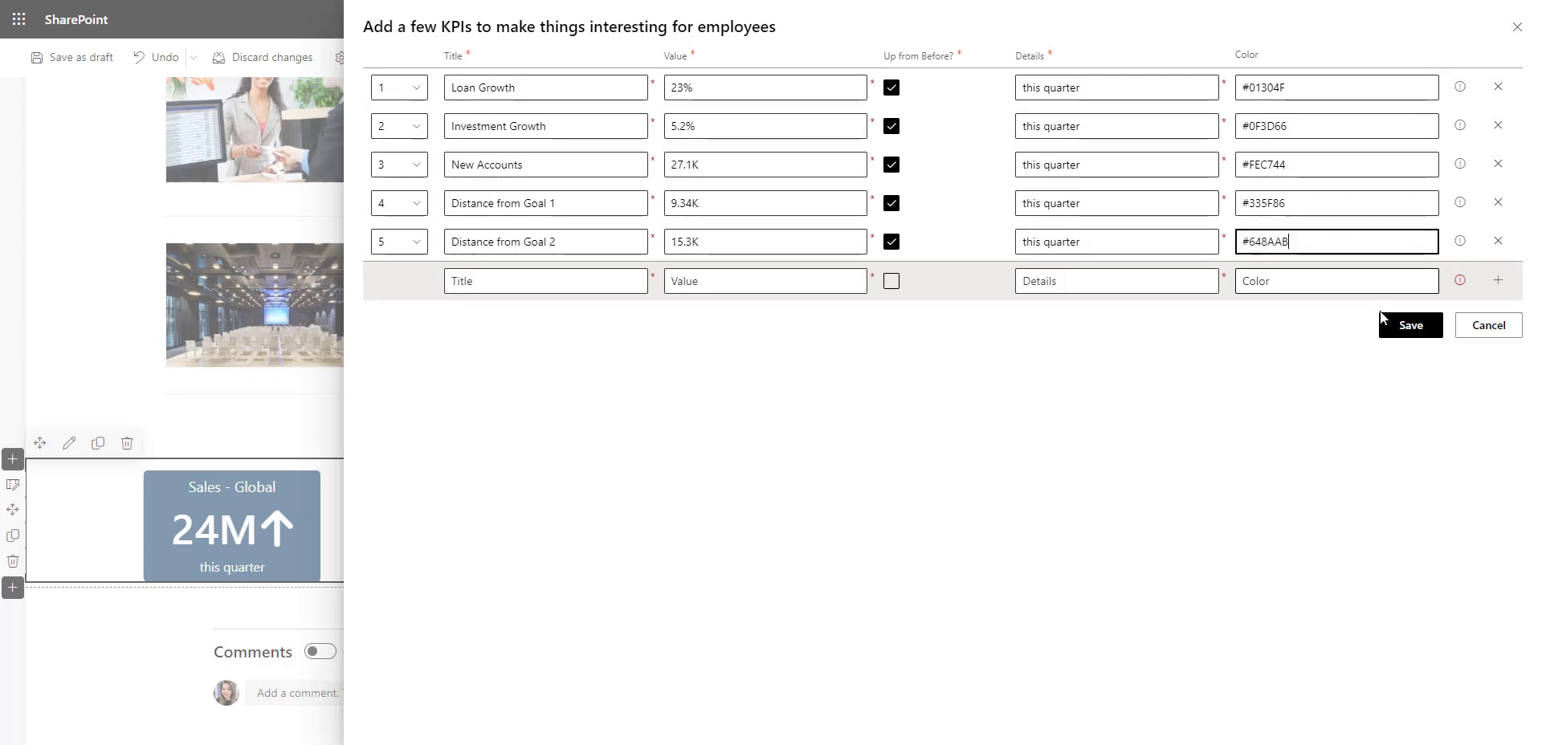
pyautogui.click(1396, 329)
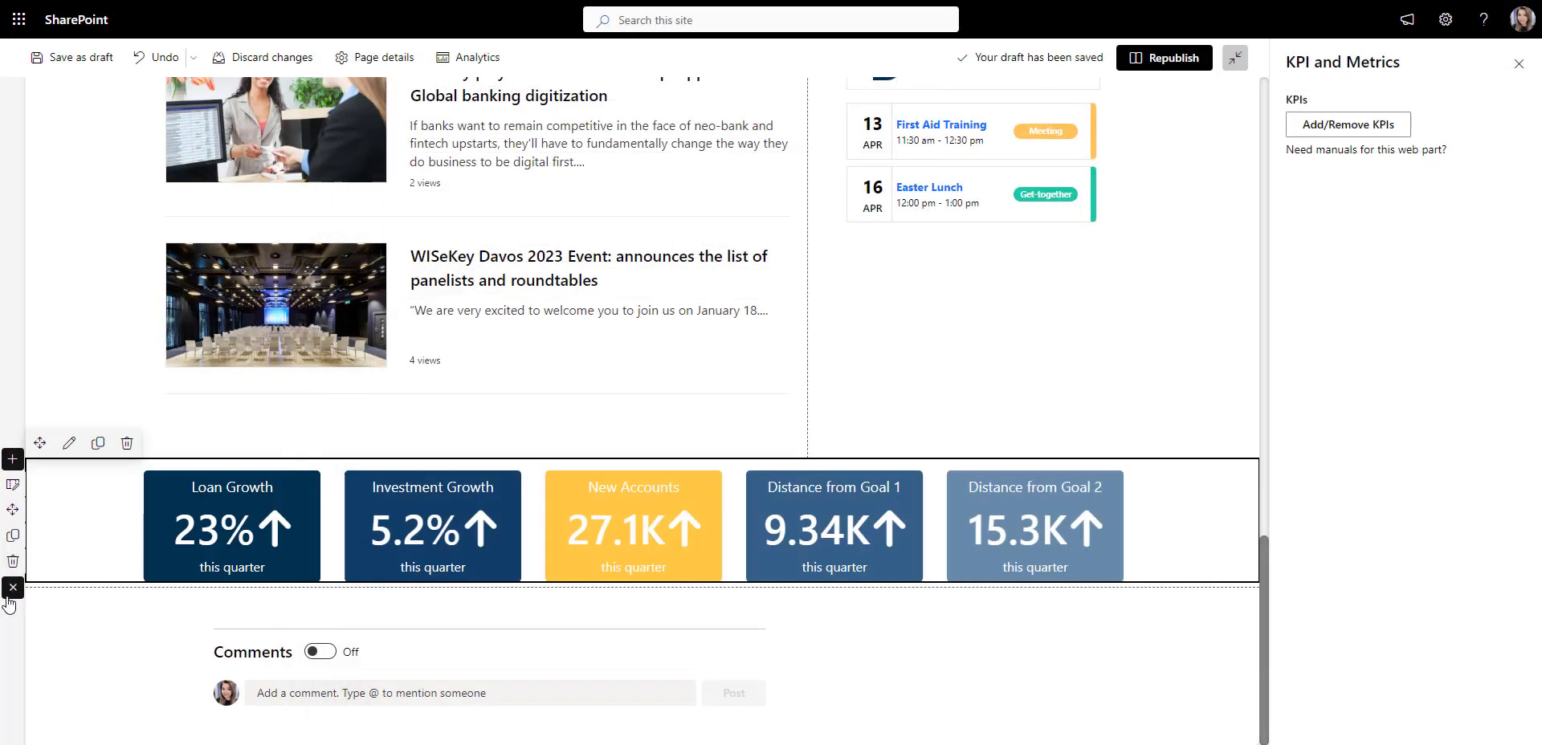
# Step: Add a one-column section below the KPIs and insert a bold Heading 1 text reading STAFF DIRECTORY, size 28
pyautogui.click(12, 594)
pyautogui.click(74, 556)
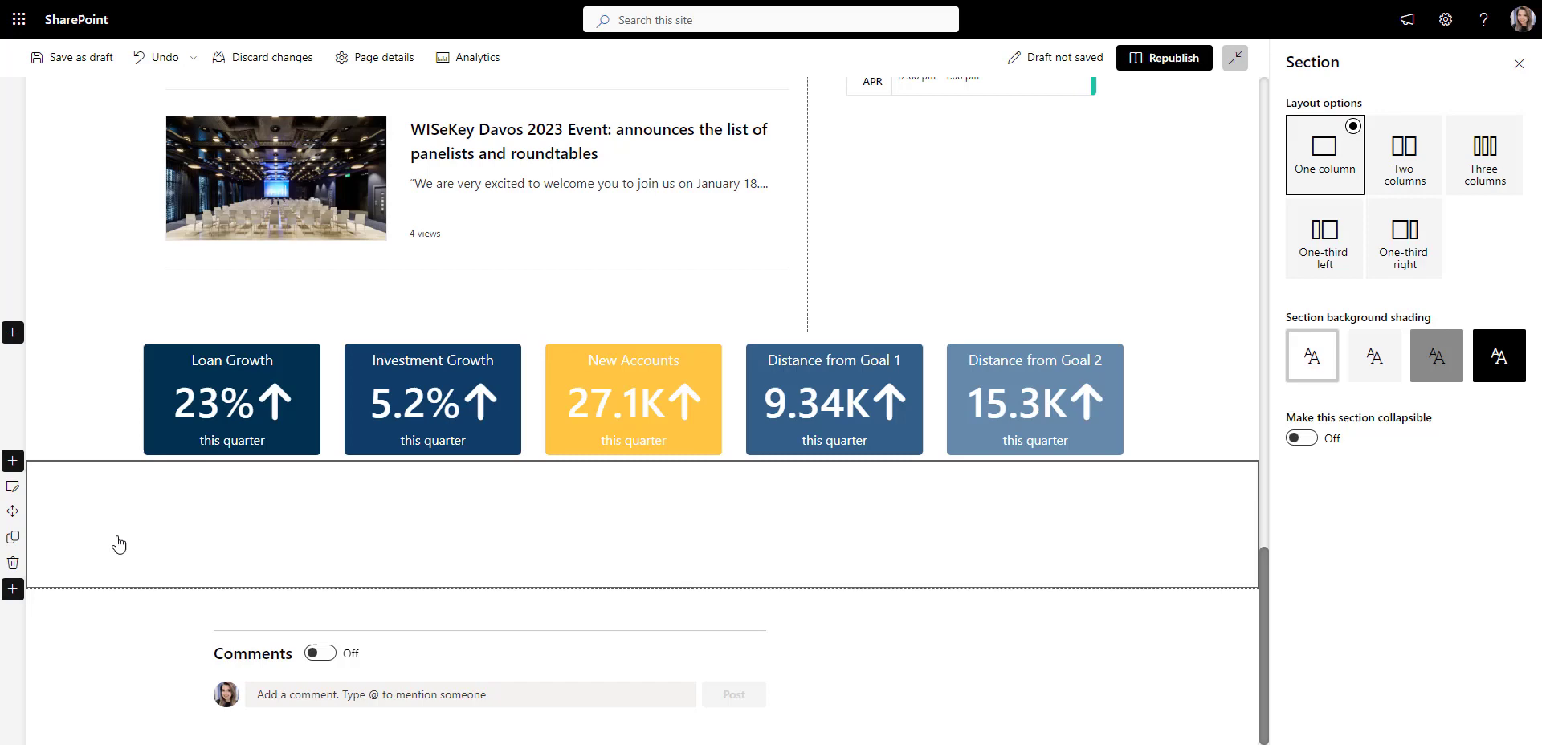
pyautogui.click(647, 526)
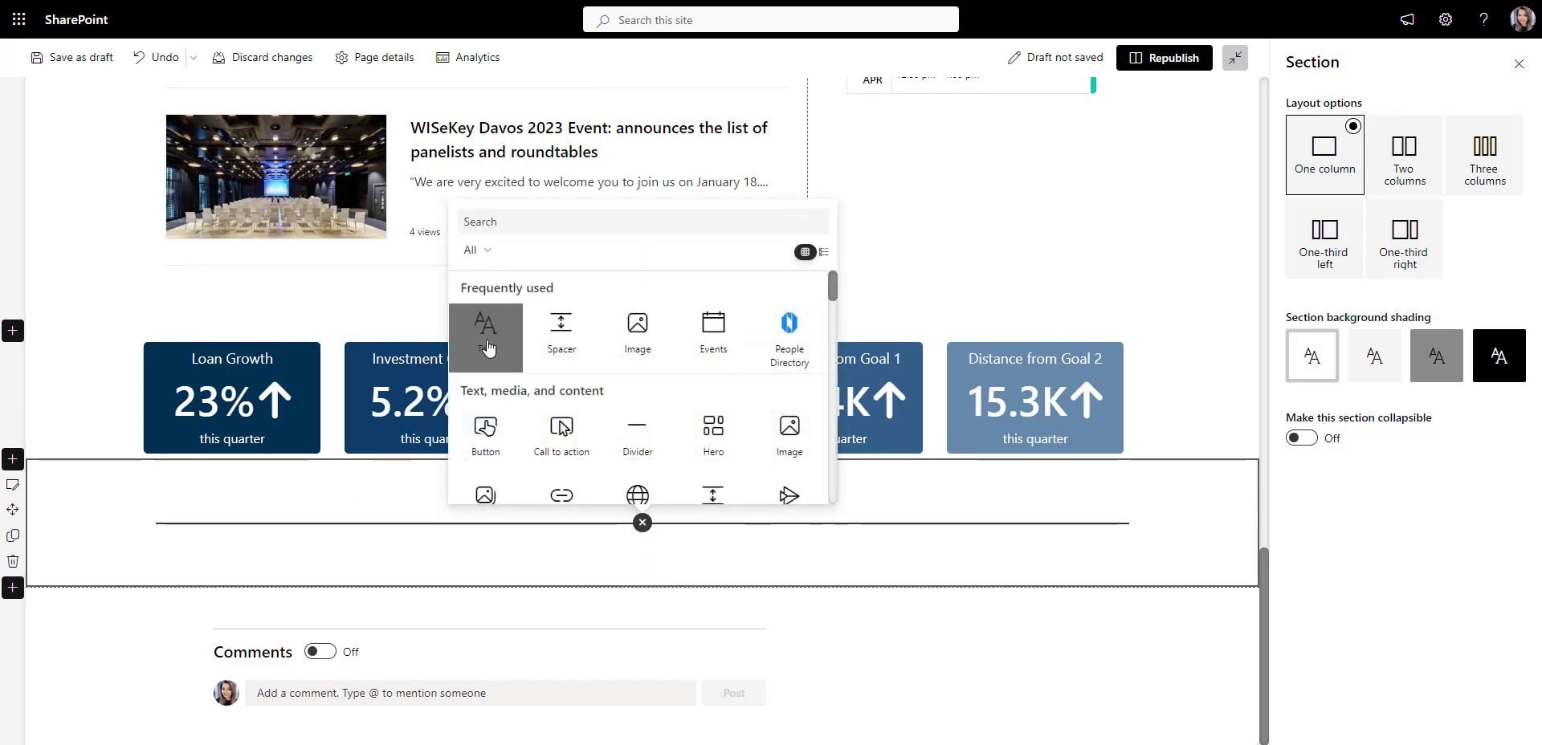
pyautogui.click(490, 338)
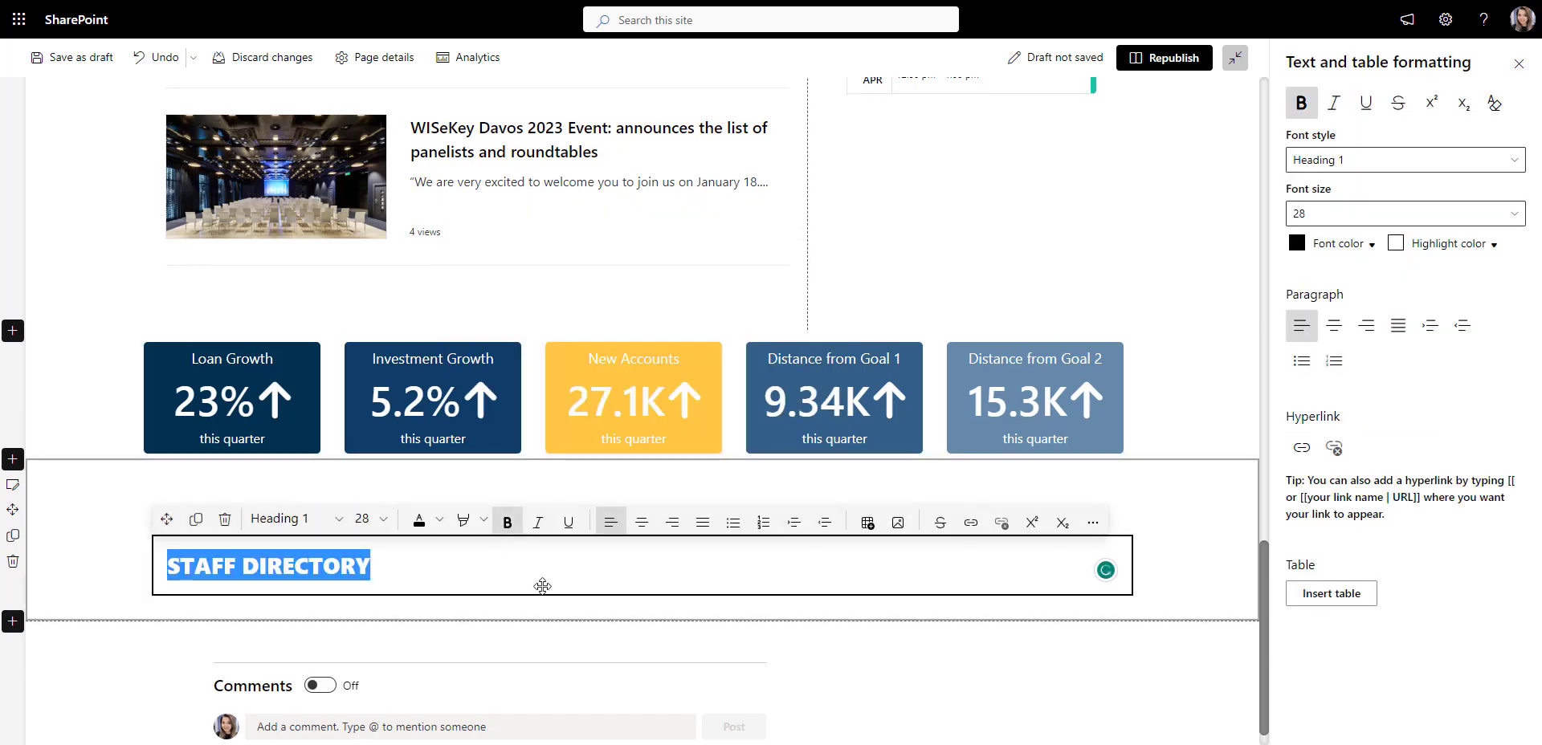
# Step: Insert the Origami People Directory web part below the STAFF DIRECTORY heading
pyautogui.click(579, 611)
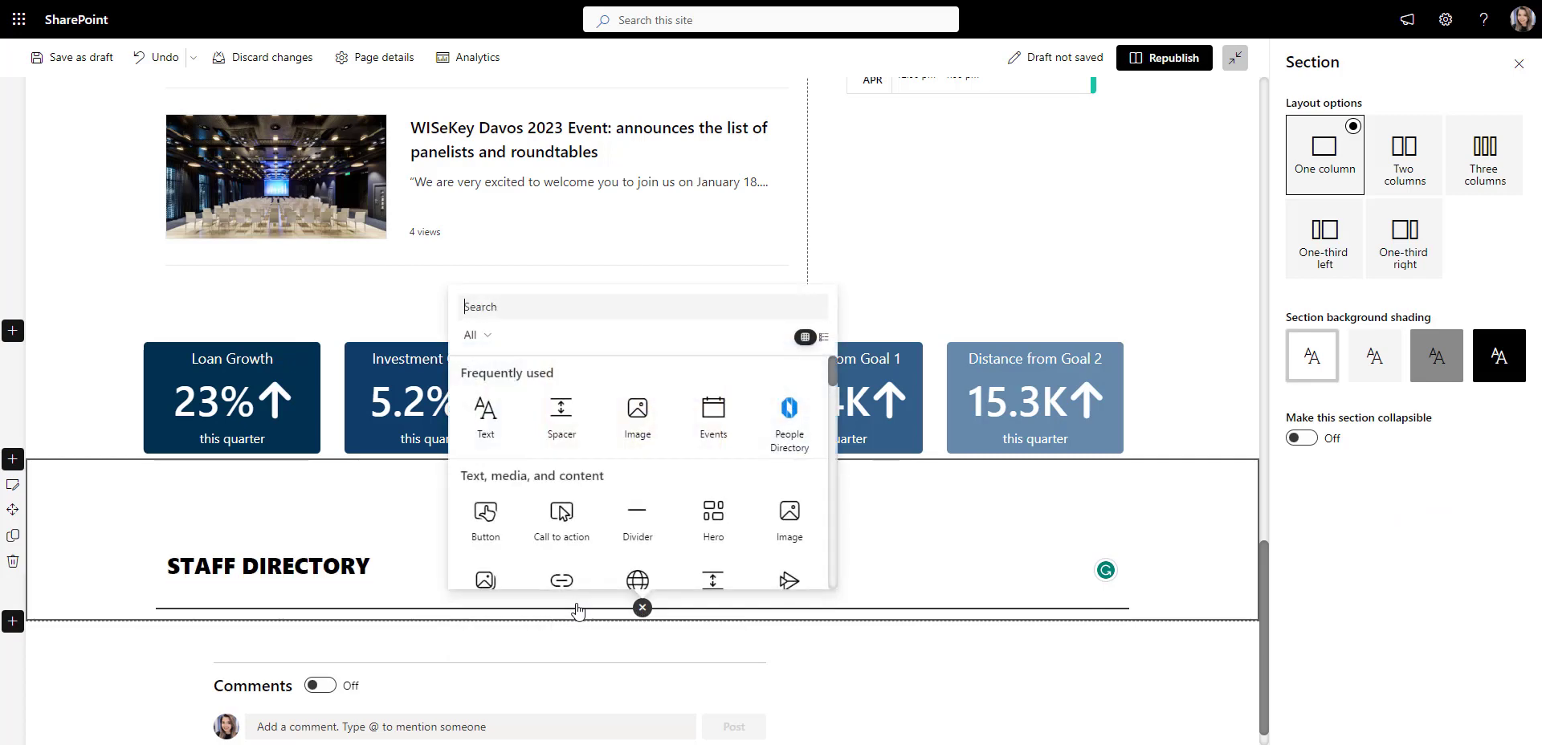
pyautogui.write('peo')
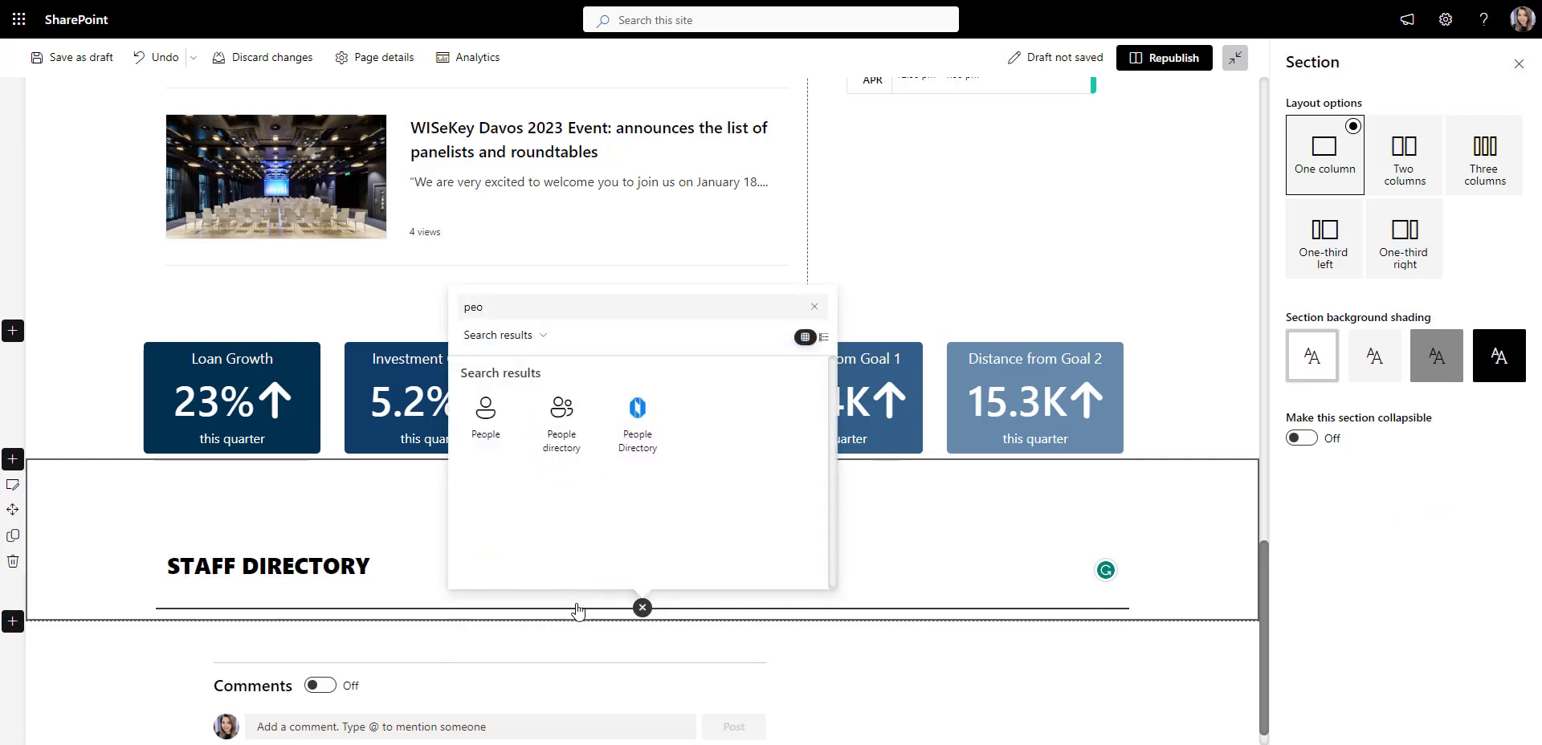
pyautogui.click(620, 479)
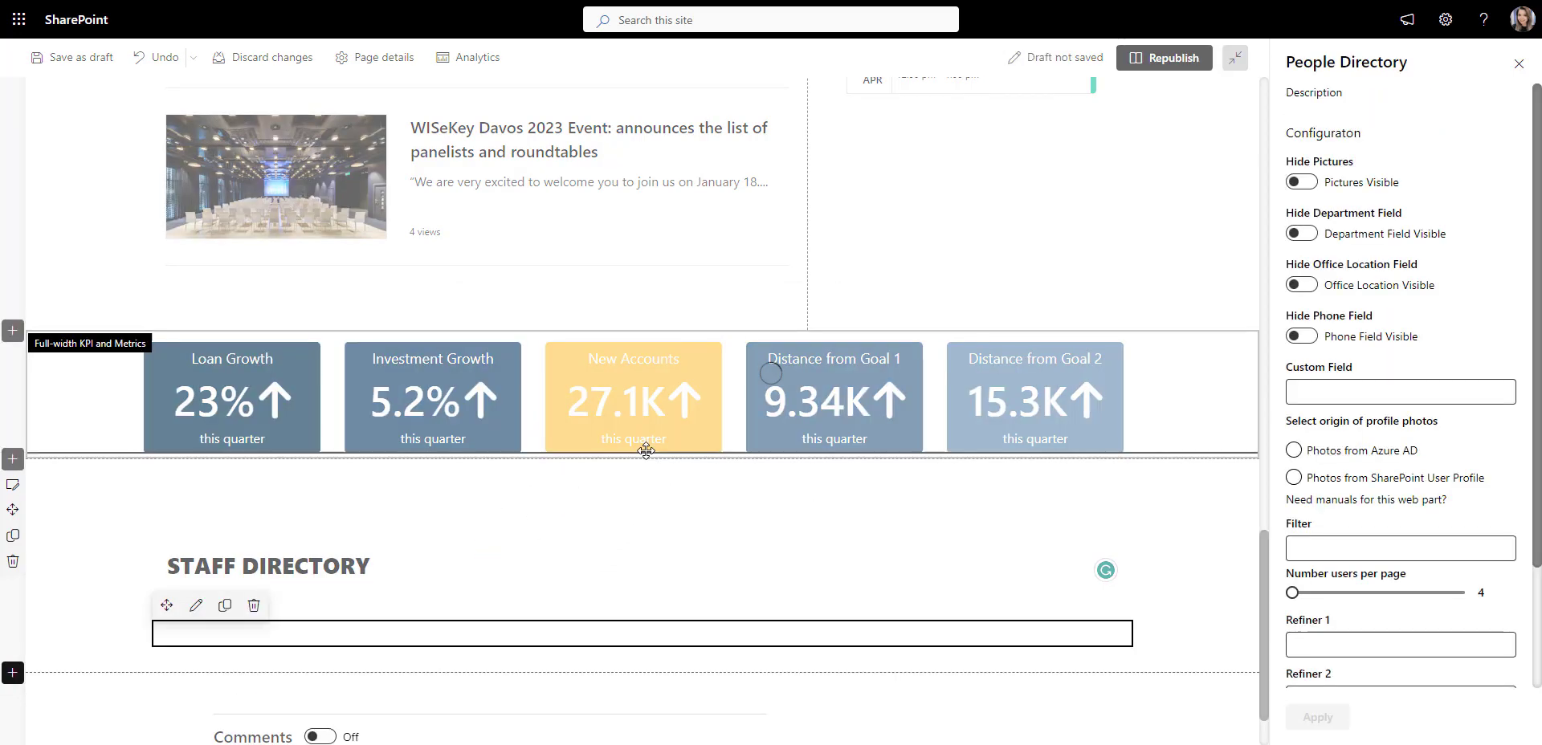
pyautogui.scroll(-4, 1191, 553)
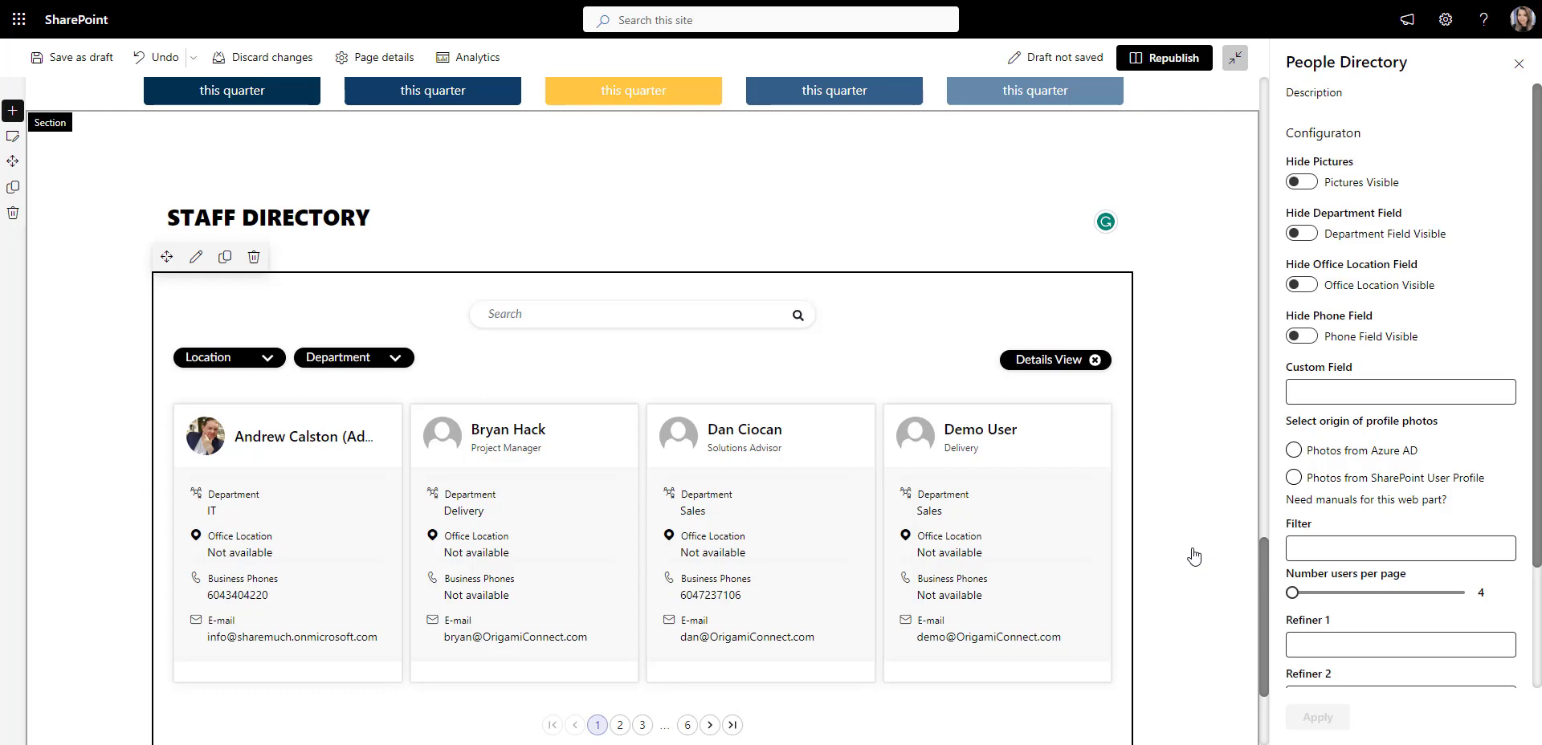
# Step: Duplicate the STAFF DIRECTORY heading, move the copy below the people directory and change its text to SOCIAL CORNER
pyautogui.scroll(-1, 1194, 556)
pyautogui.click(241, 165)
pyautogui.click(195, 118)
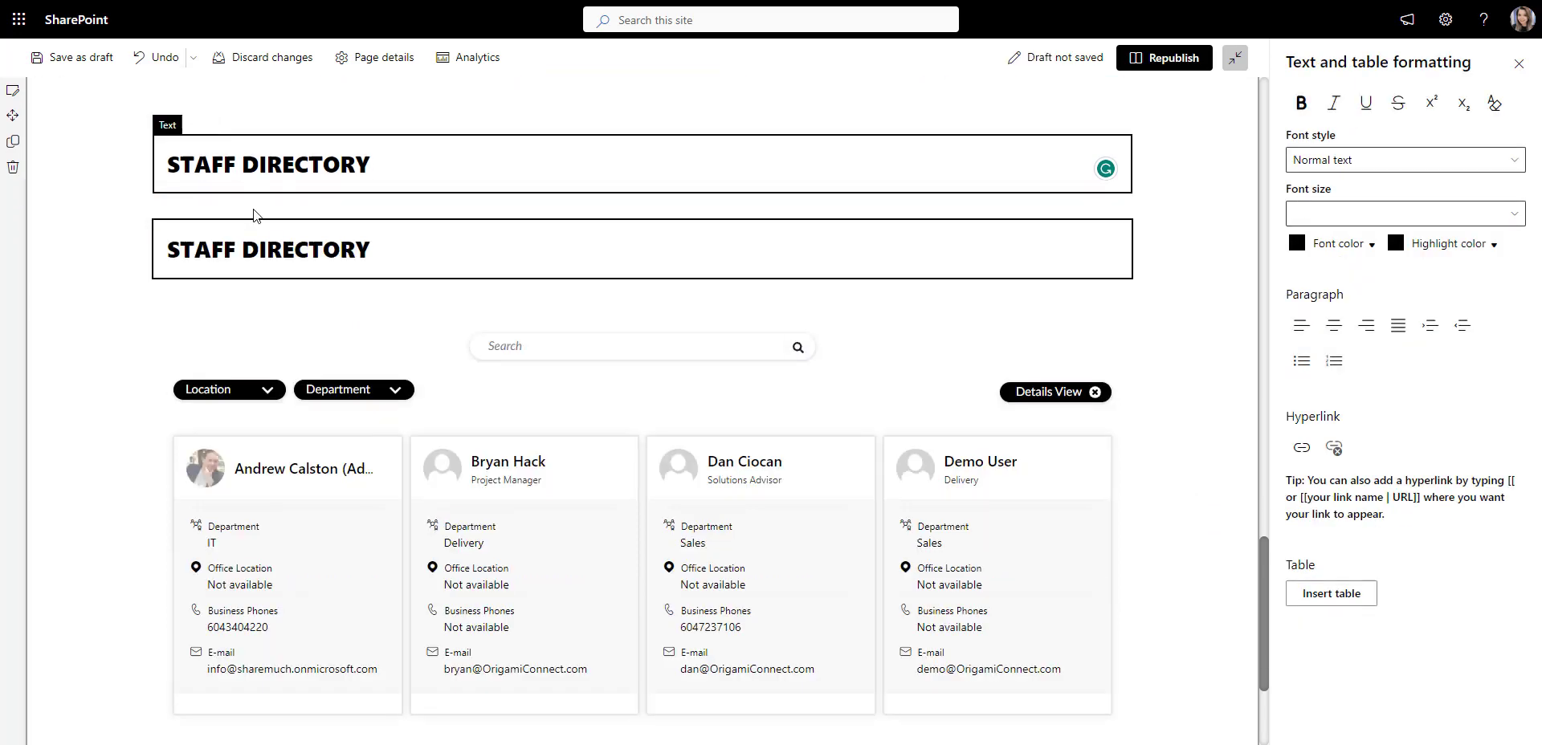
pyautogui.moveTo(169, 203); pyautogui.dragTo(379, 575)
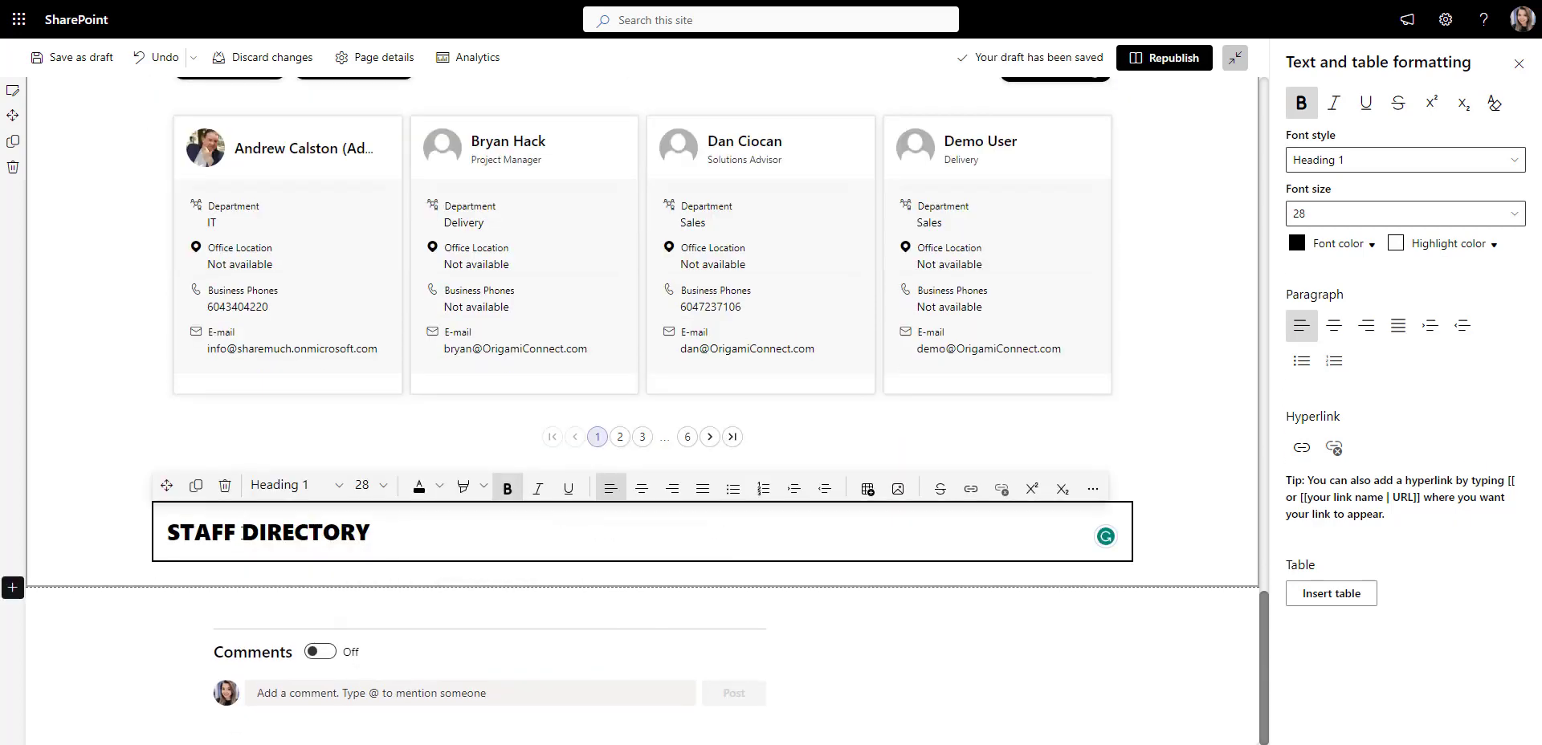
pyautogui.tripleClick(244, 533)
pyautogui.write('SOCIAL CORNER')
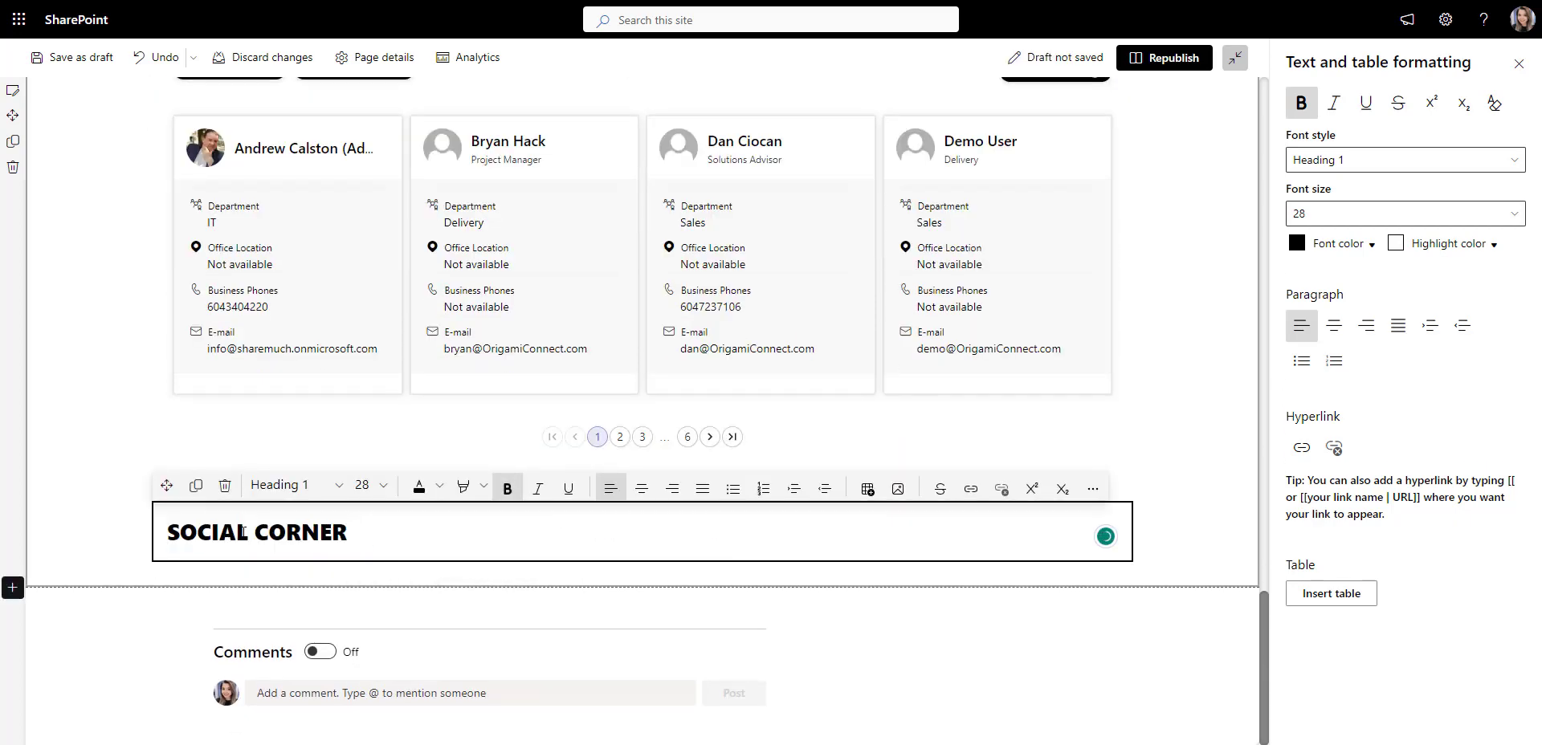
# Step: Insert the Social Corner web part below the SOCIAL CORNER heading
pyautogui.click(641, 573)
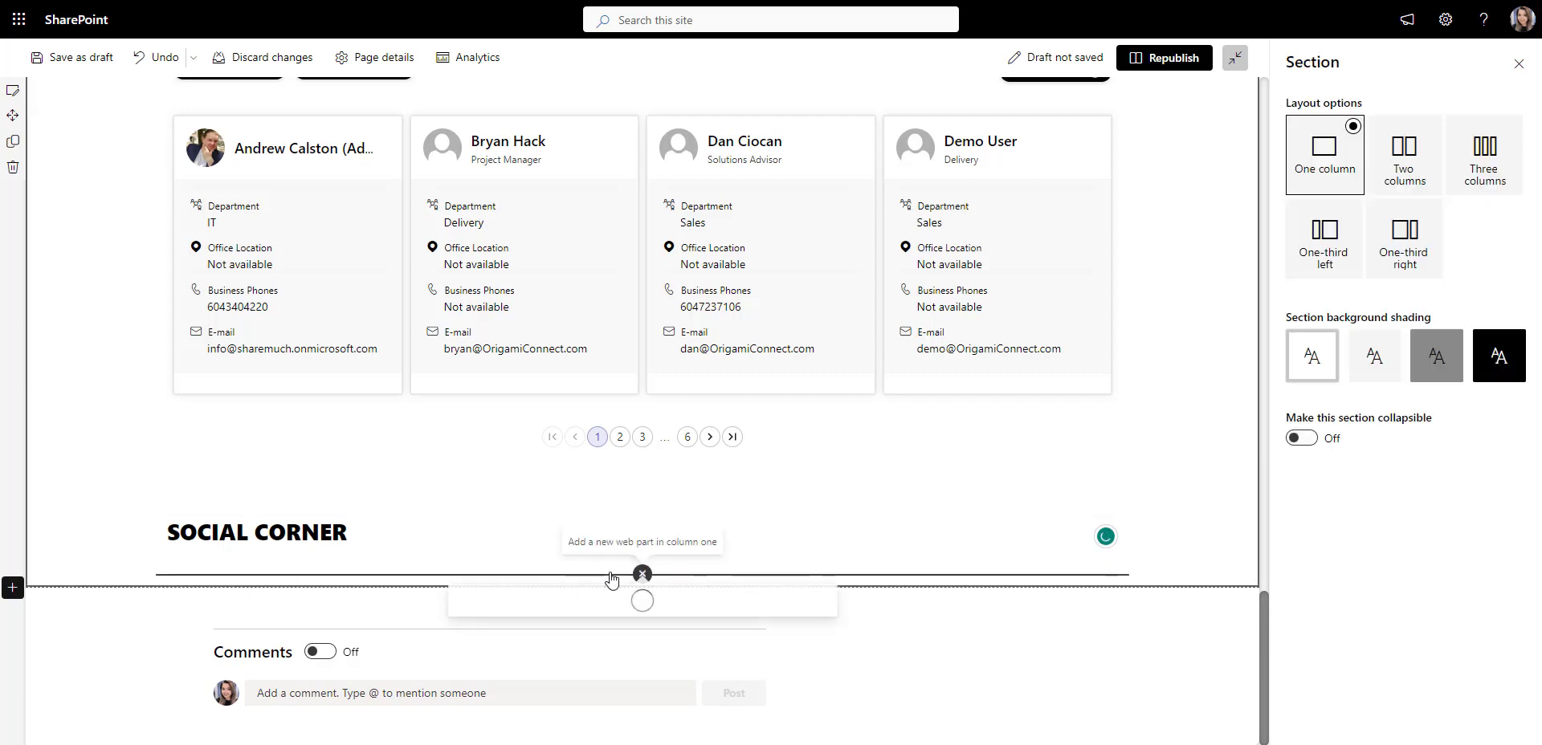
pyautogui.write('soci')
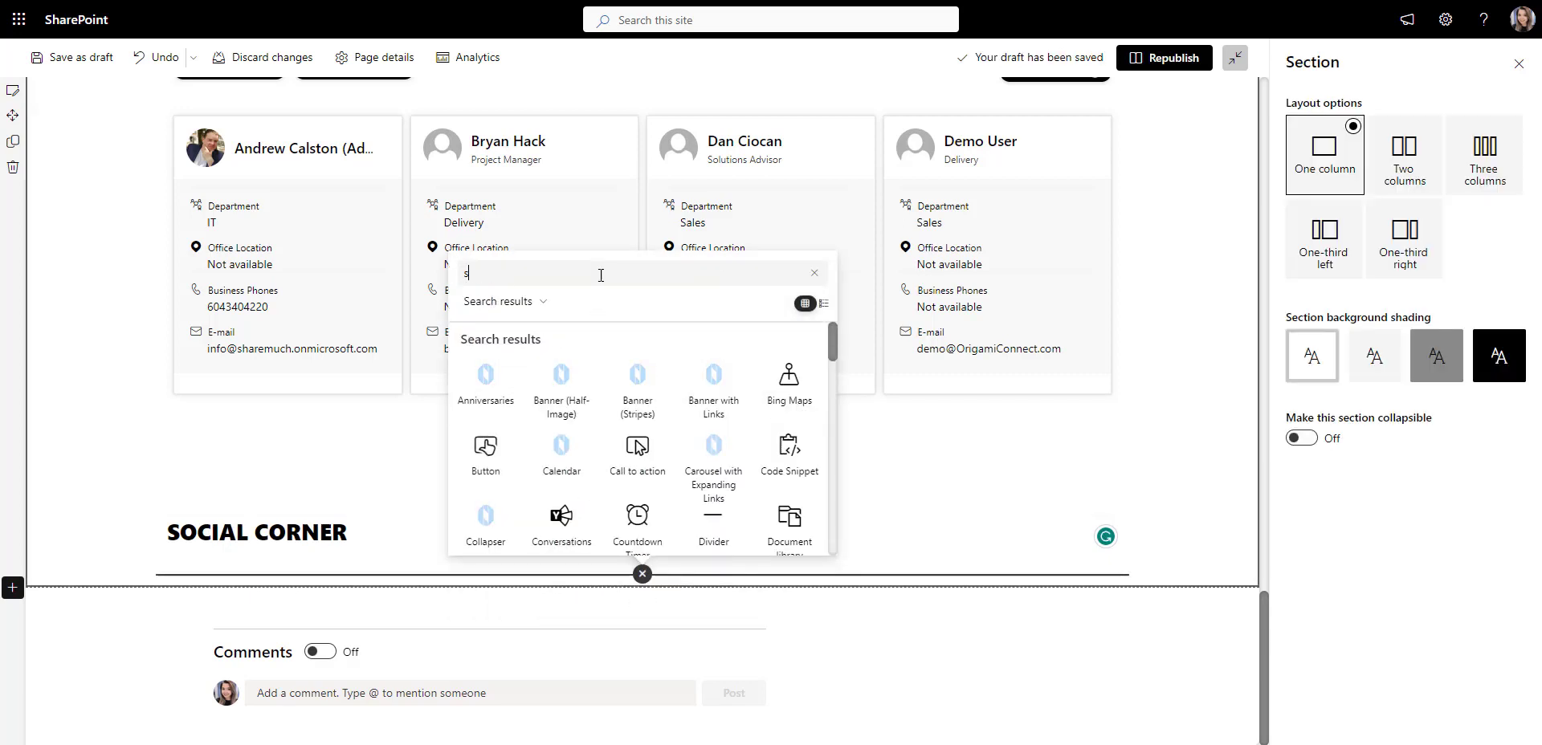
pyautogui.click(624, 413)
pyautogui.click(487, 382)
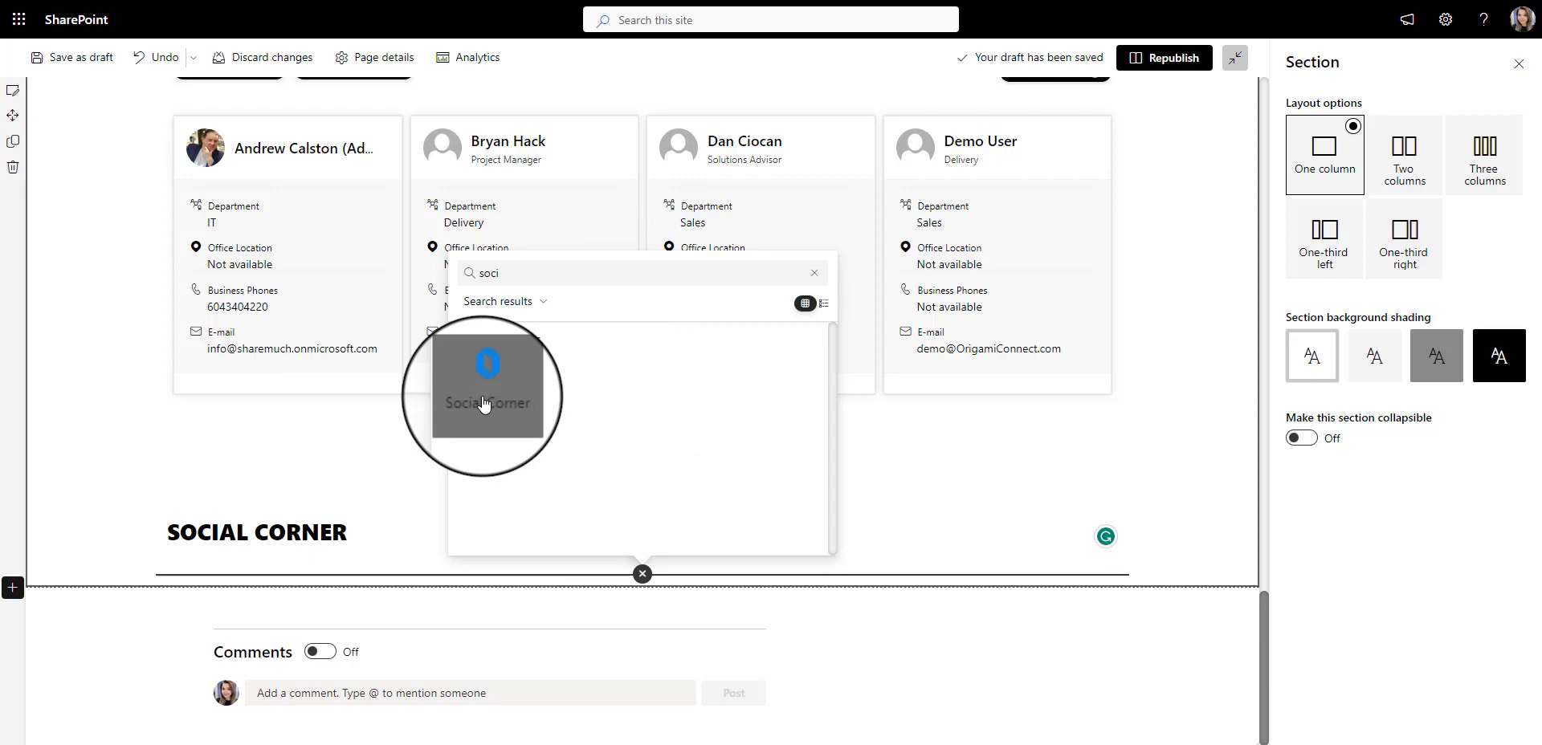
pyautogui.scroll(-4, 1188, 443)
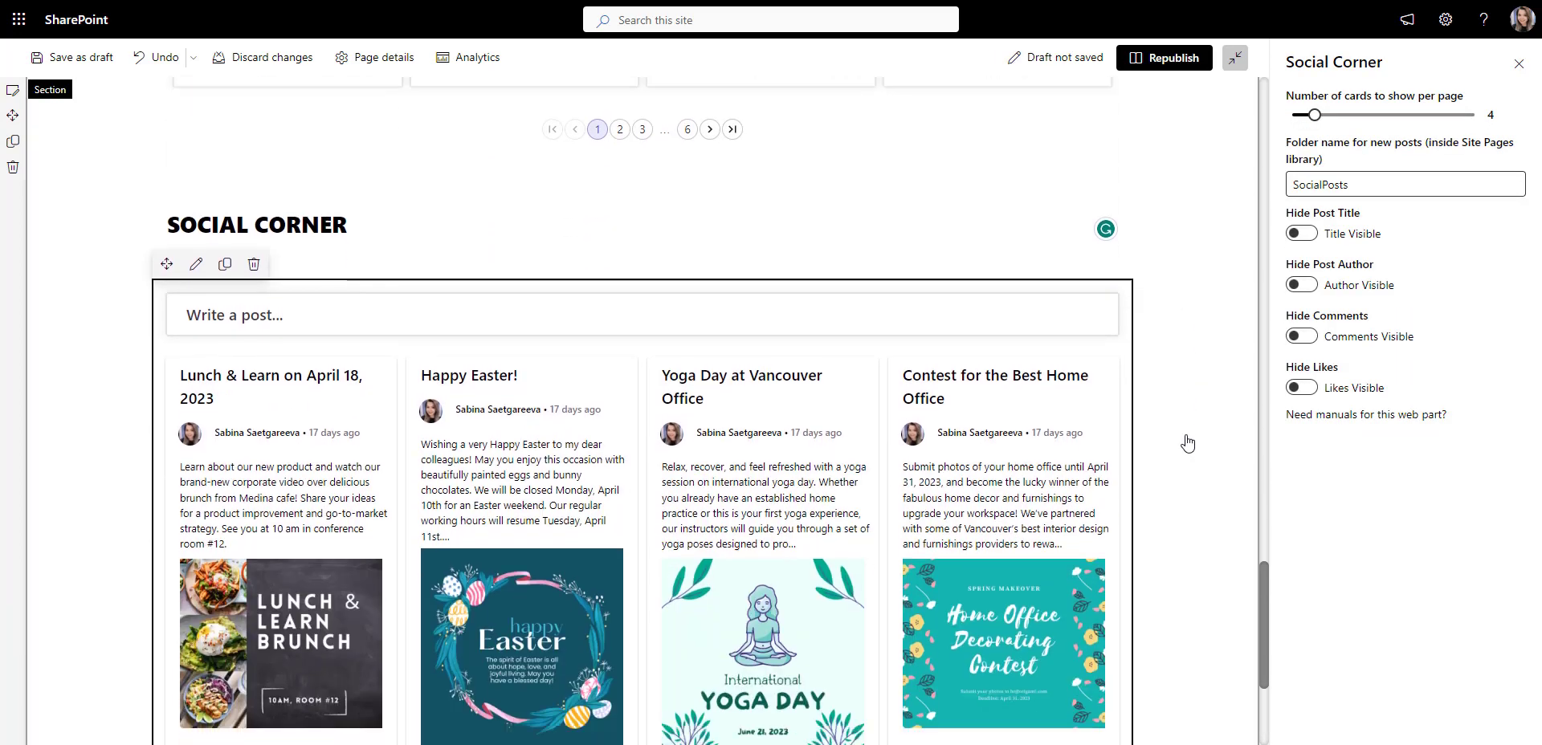
pyautogui.scroll(-1, 1188, 444)
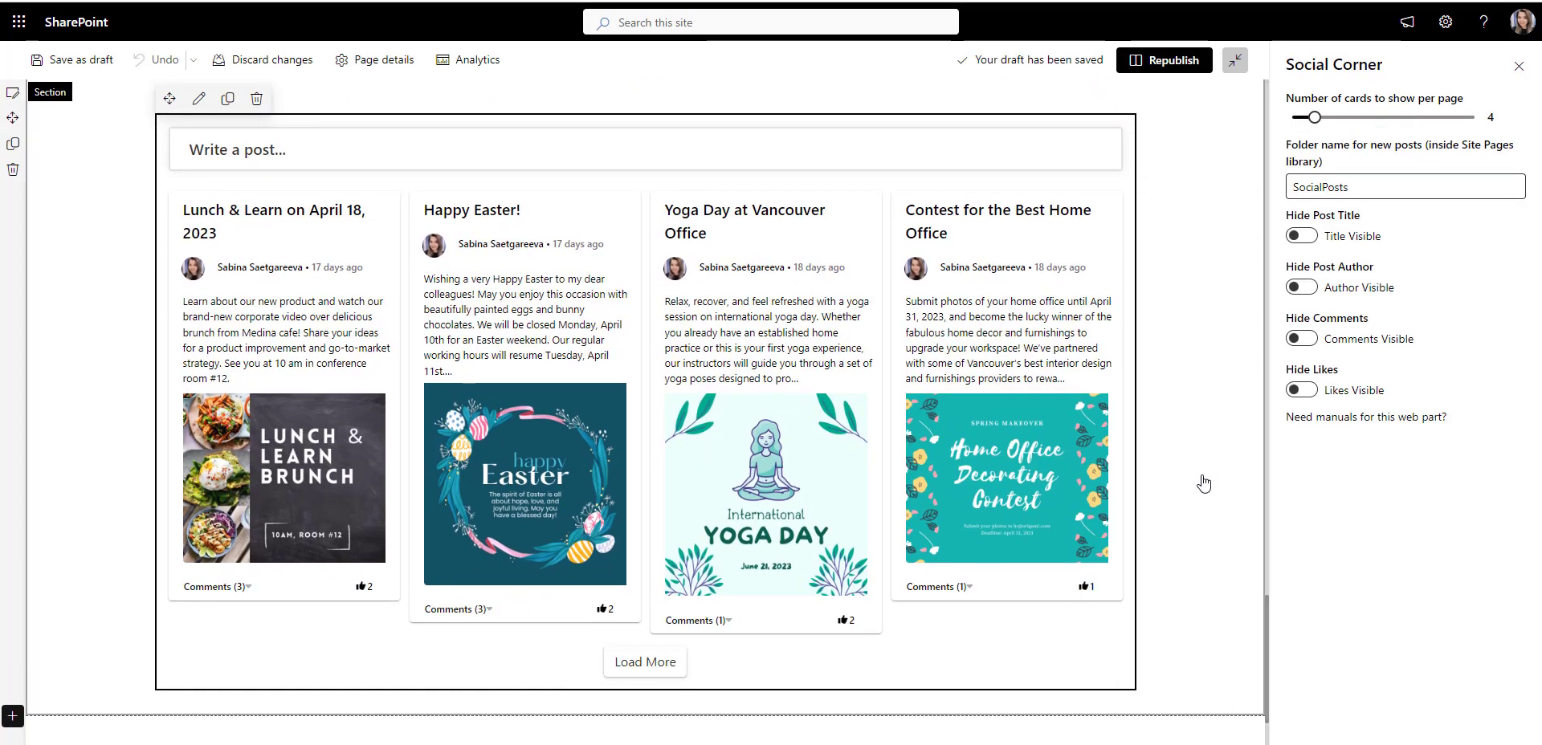
# Step: Draft a new social post, copying the title Happy Easter! and the message text from the existing Easter post
pyautogui.click(336, 158)
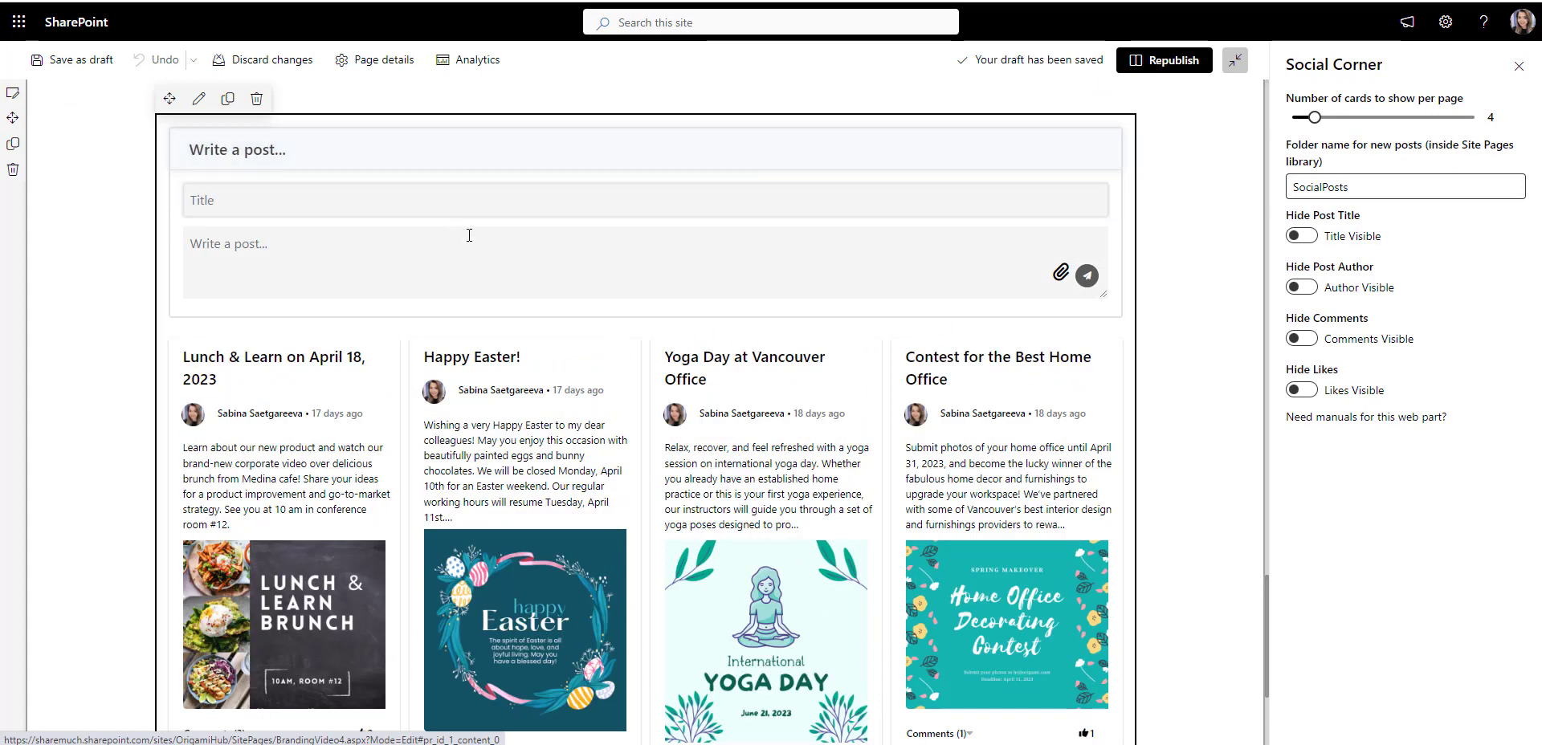
pyautogui.moveTo(532, 366); pyautogui.dragTo(429, 365)
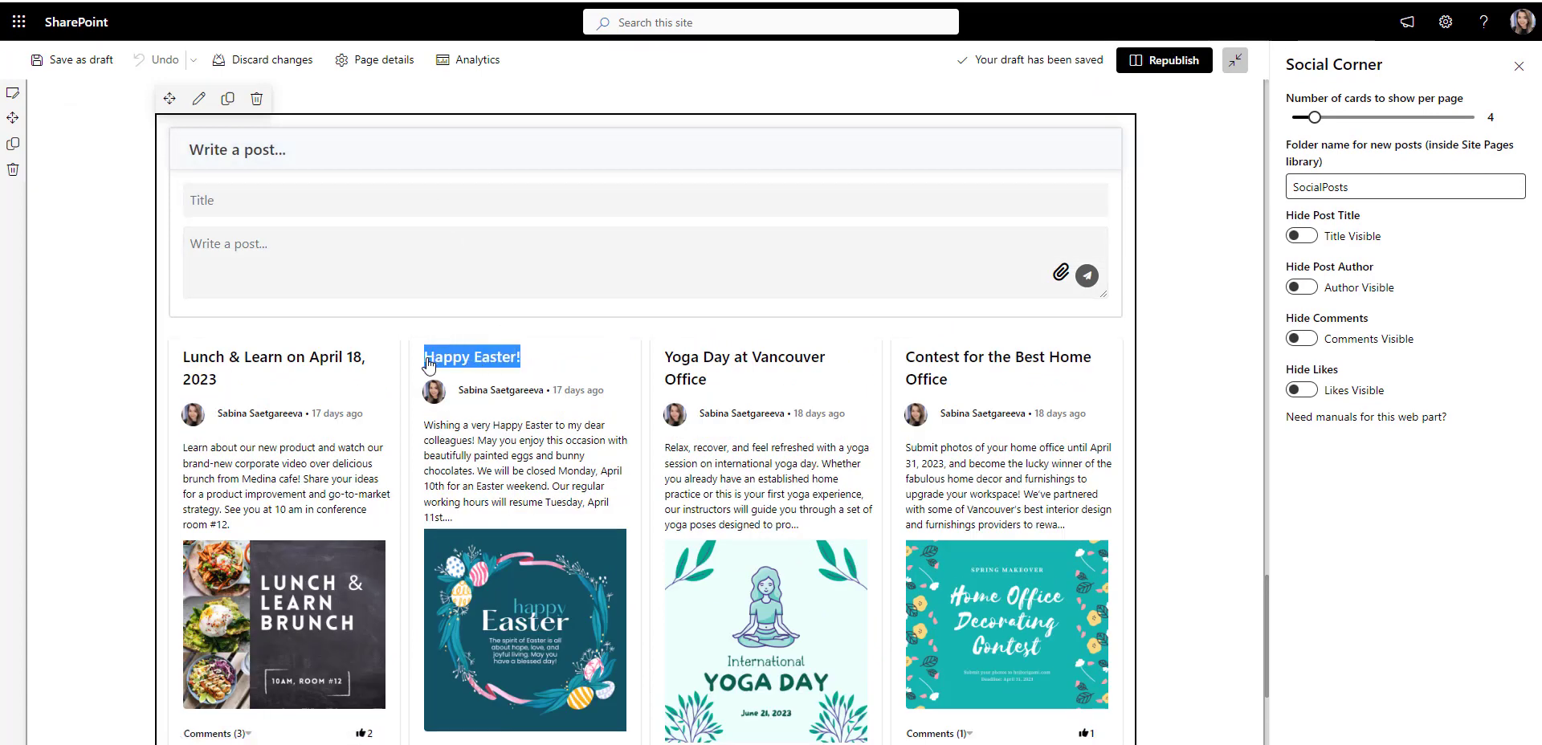
pyautogui.click(385, 200)
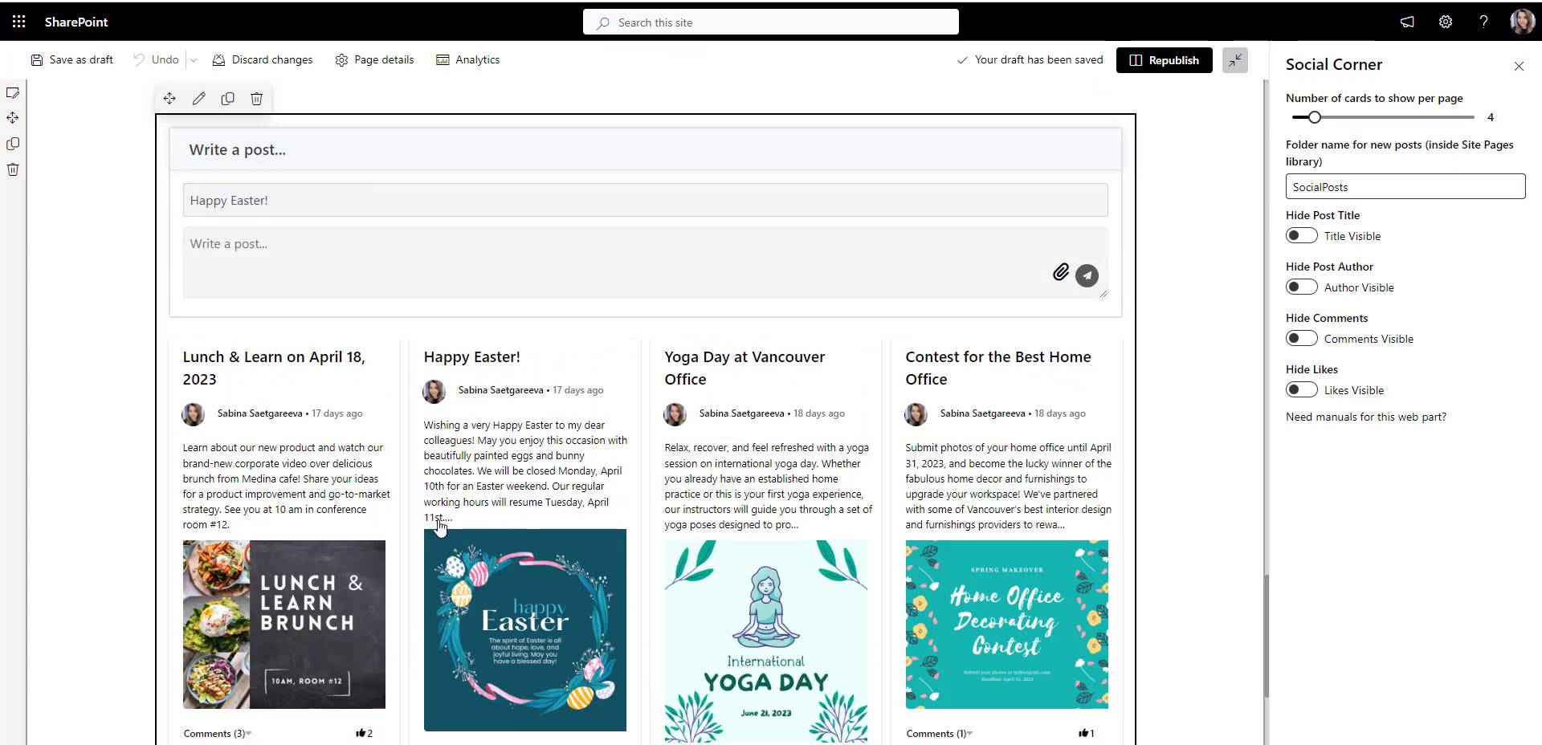
pyautogui.moveTo(439, 526); pyautogui.dragTo(421, 434)
pyautogui.hotkey('ctrl', 'c')
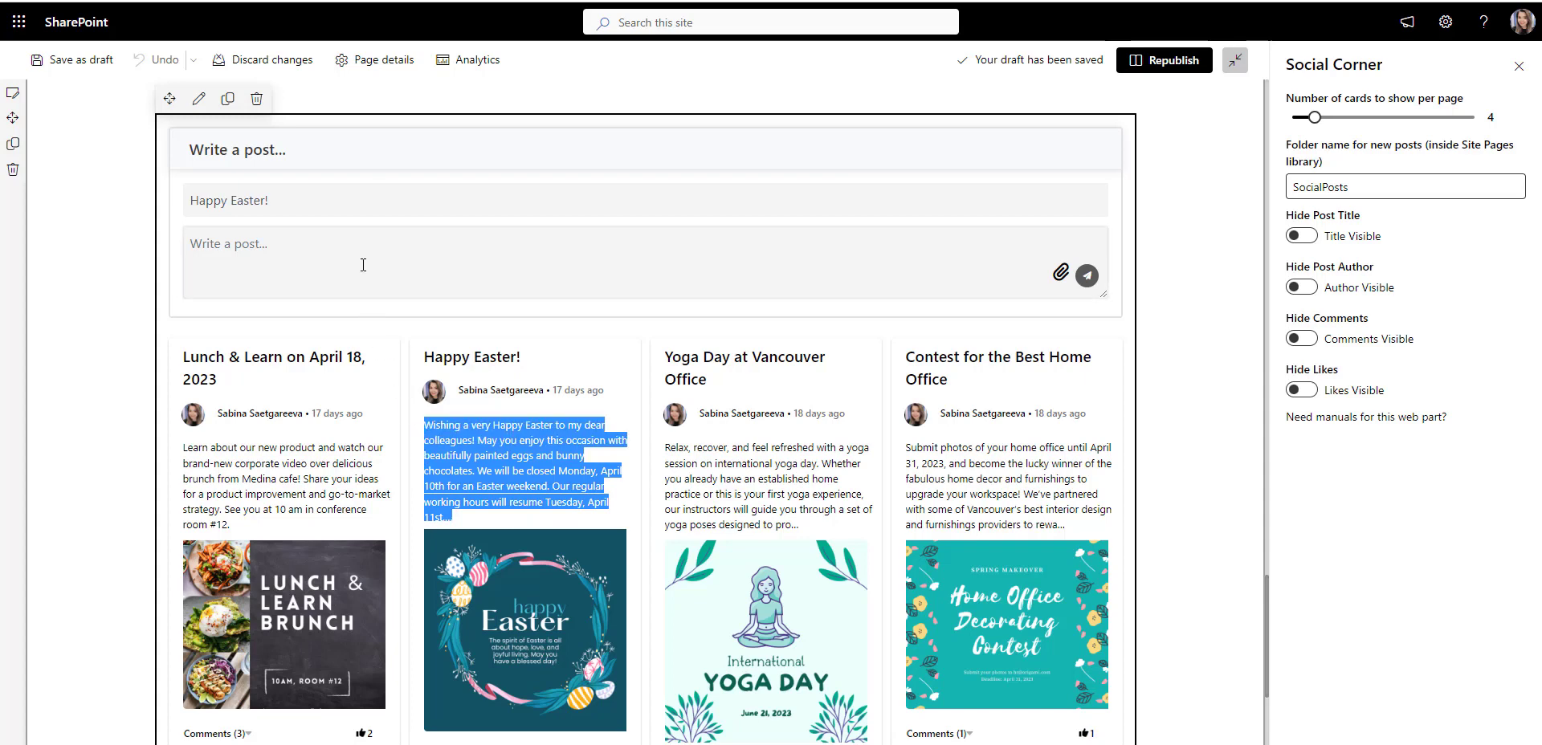
pyautogui.click(363, 265)
pyautogui.hotkey('ctrl', 'v')
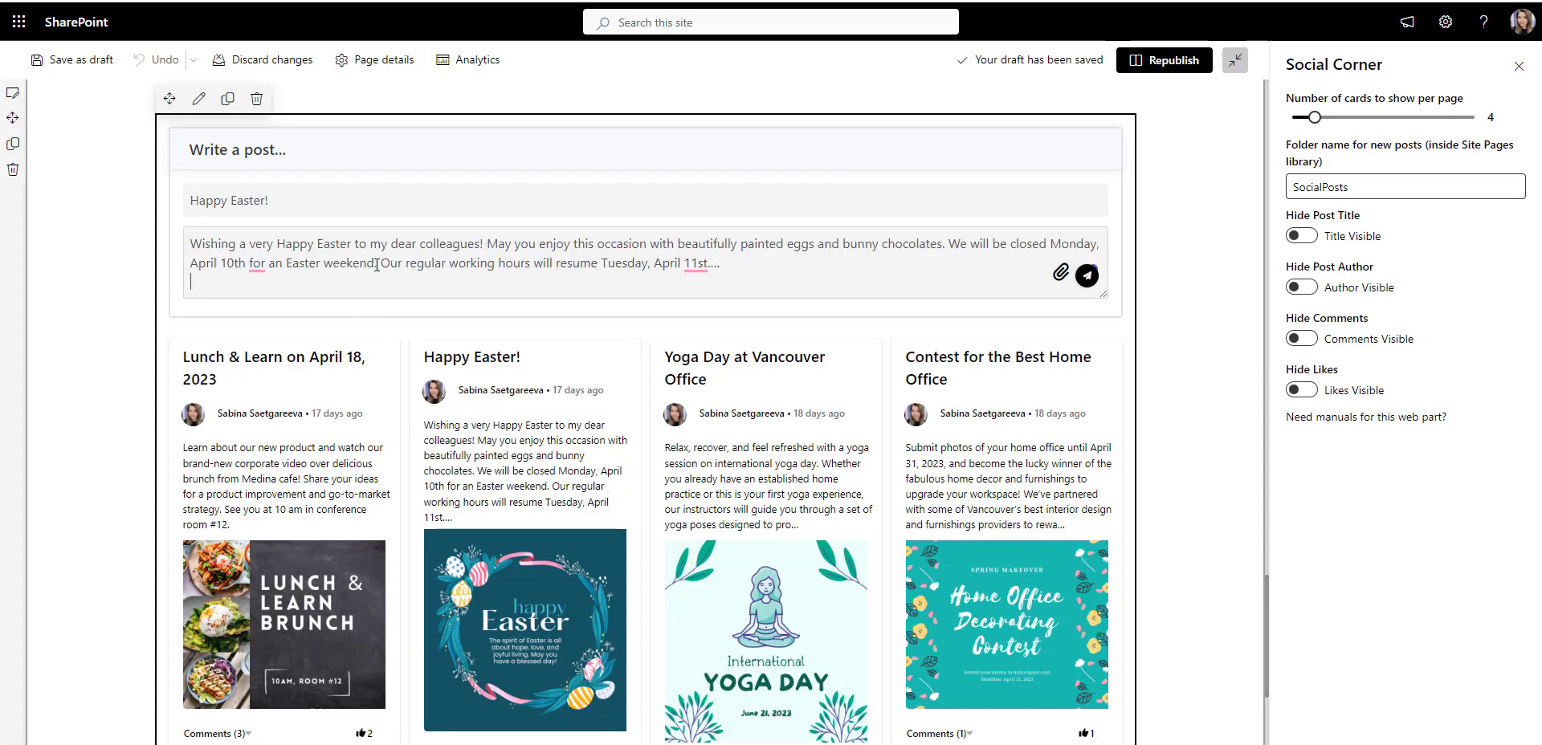
# Step: Attach the Happy Easter image to the drafted post and publish it to the Social Corner
pyautogui.click(1062, 275)
pyautogui.click(561, 319)
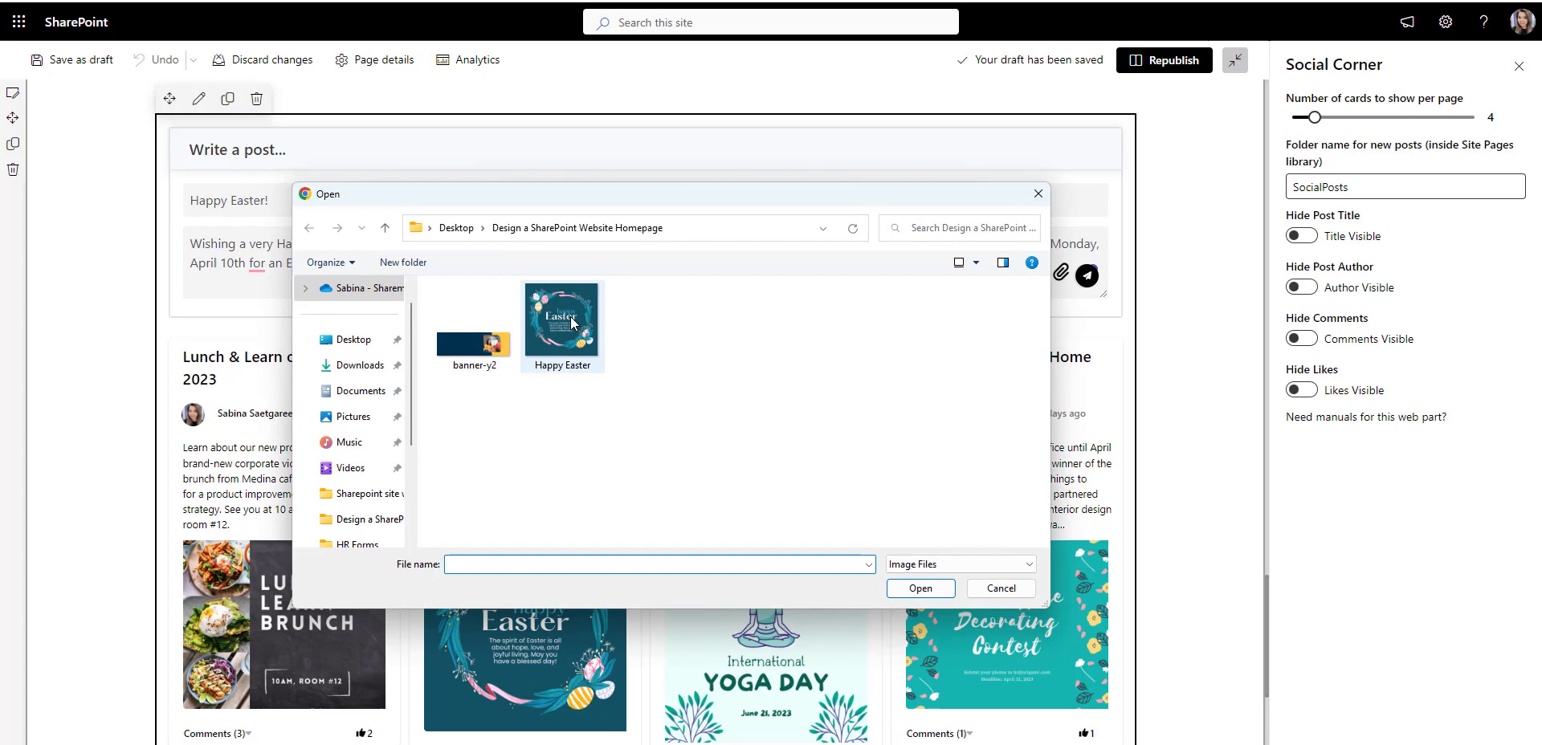
pyautogui.click(914, 578)
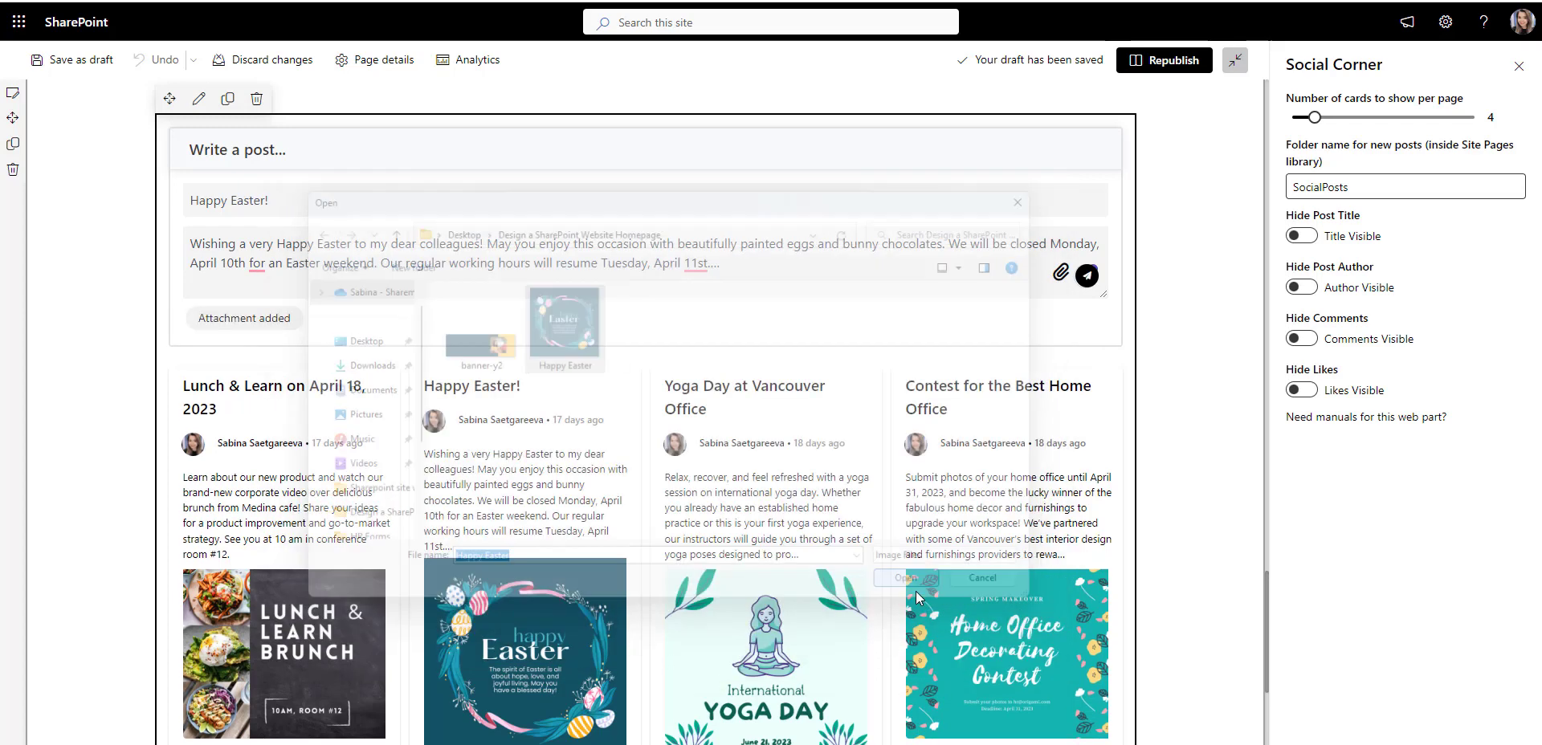
pyautogui.click(1088, 276)
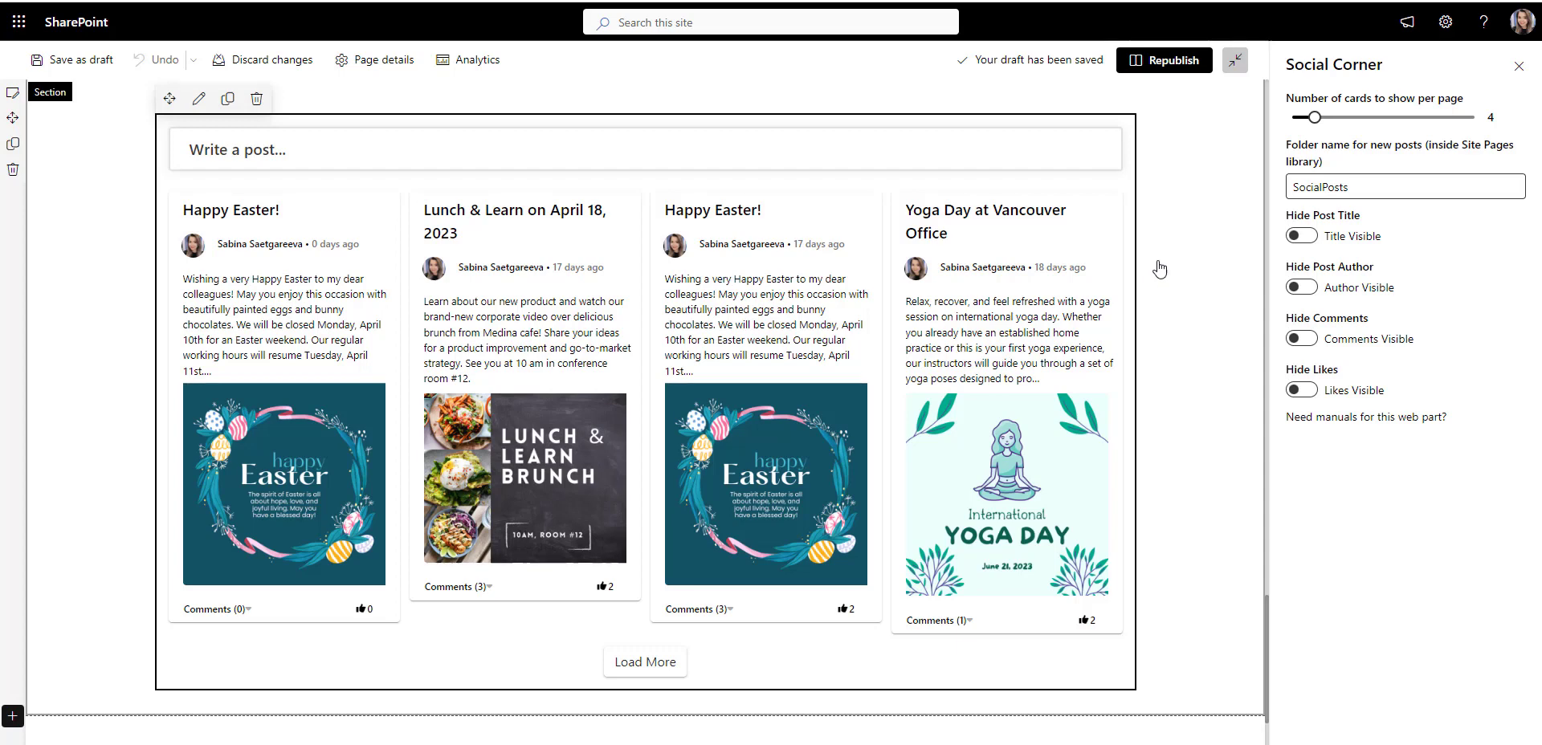
# Step: Open the SocialPosts folder in the Site Pages library through the site contents and delete the newly created Happy Easter page
pyautogui.click(1446, 21)
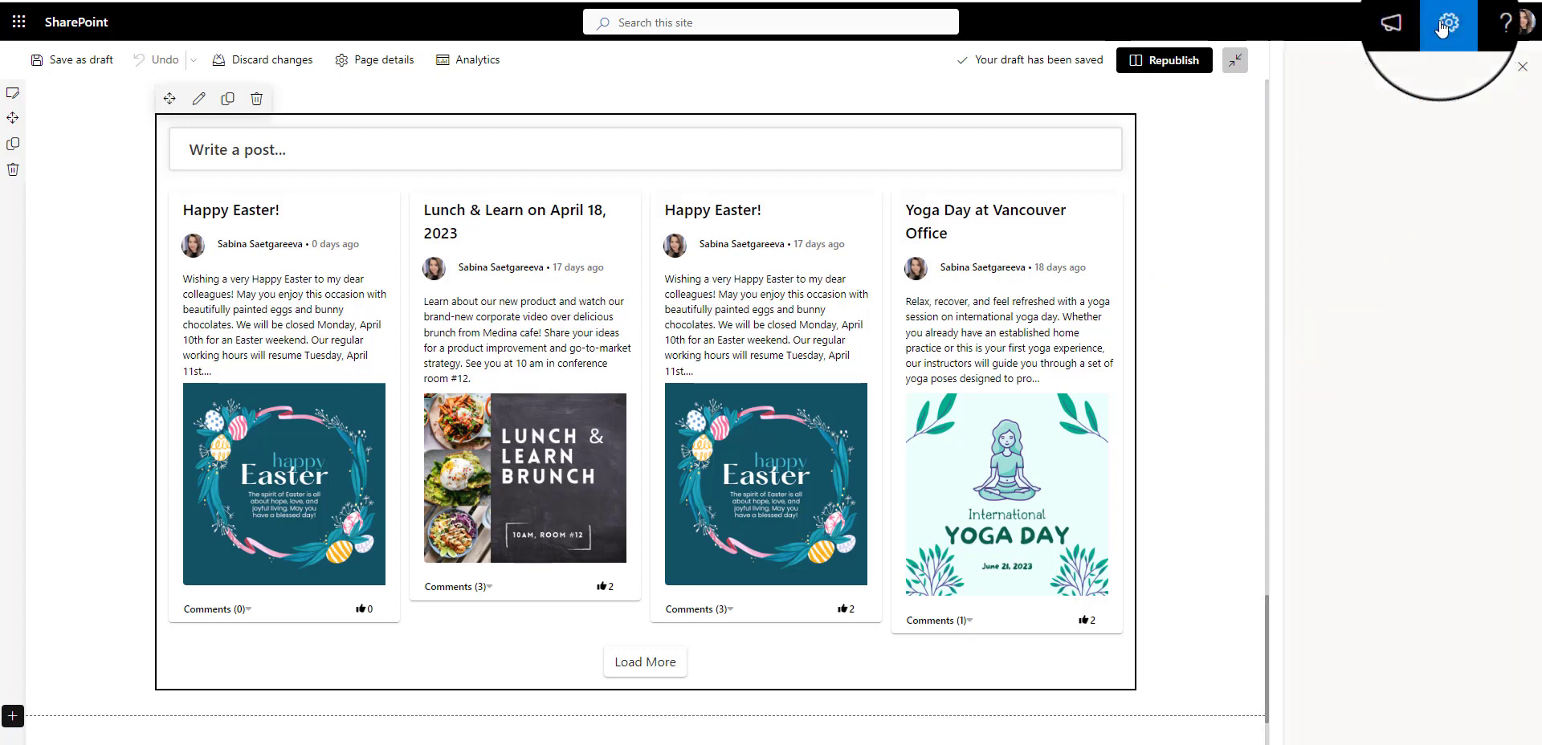
pyautogui.click(1327, 170)
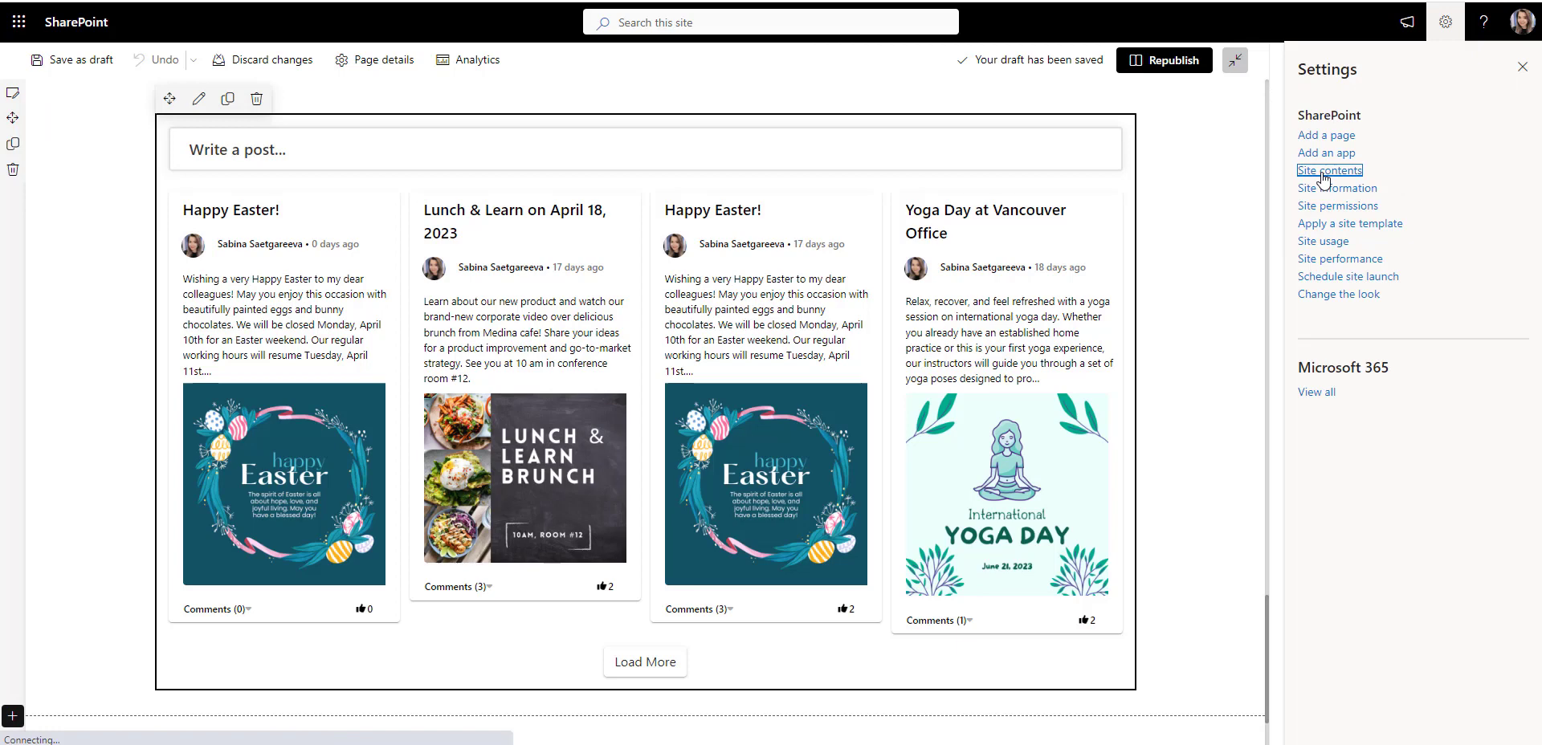
pyautogui.scroll(-8, 1320, 176)
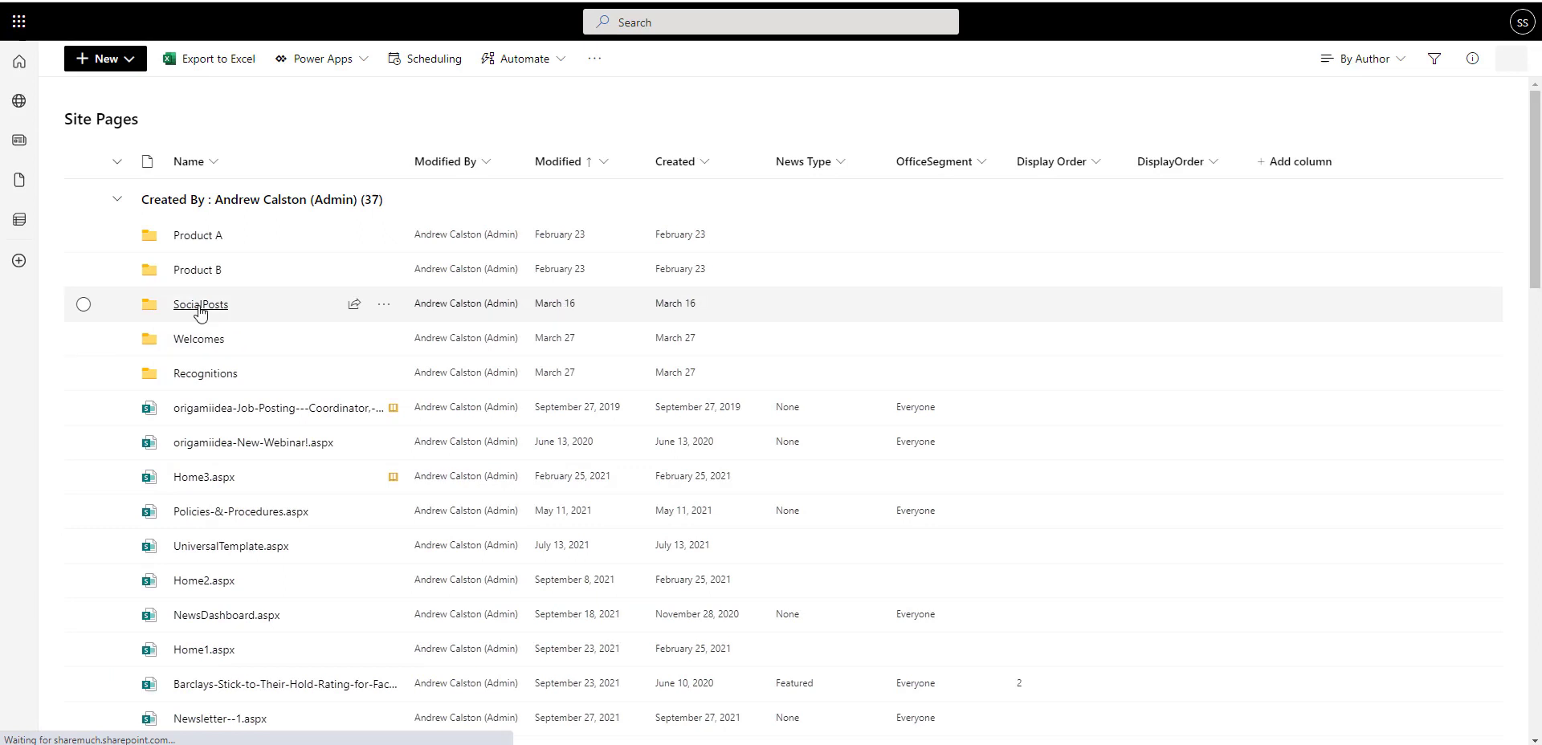
pyautogui.click(198, 310)
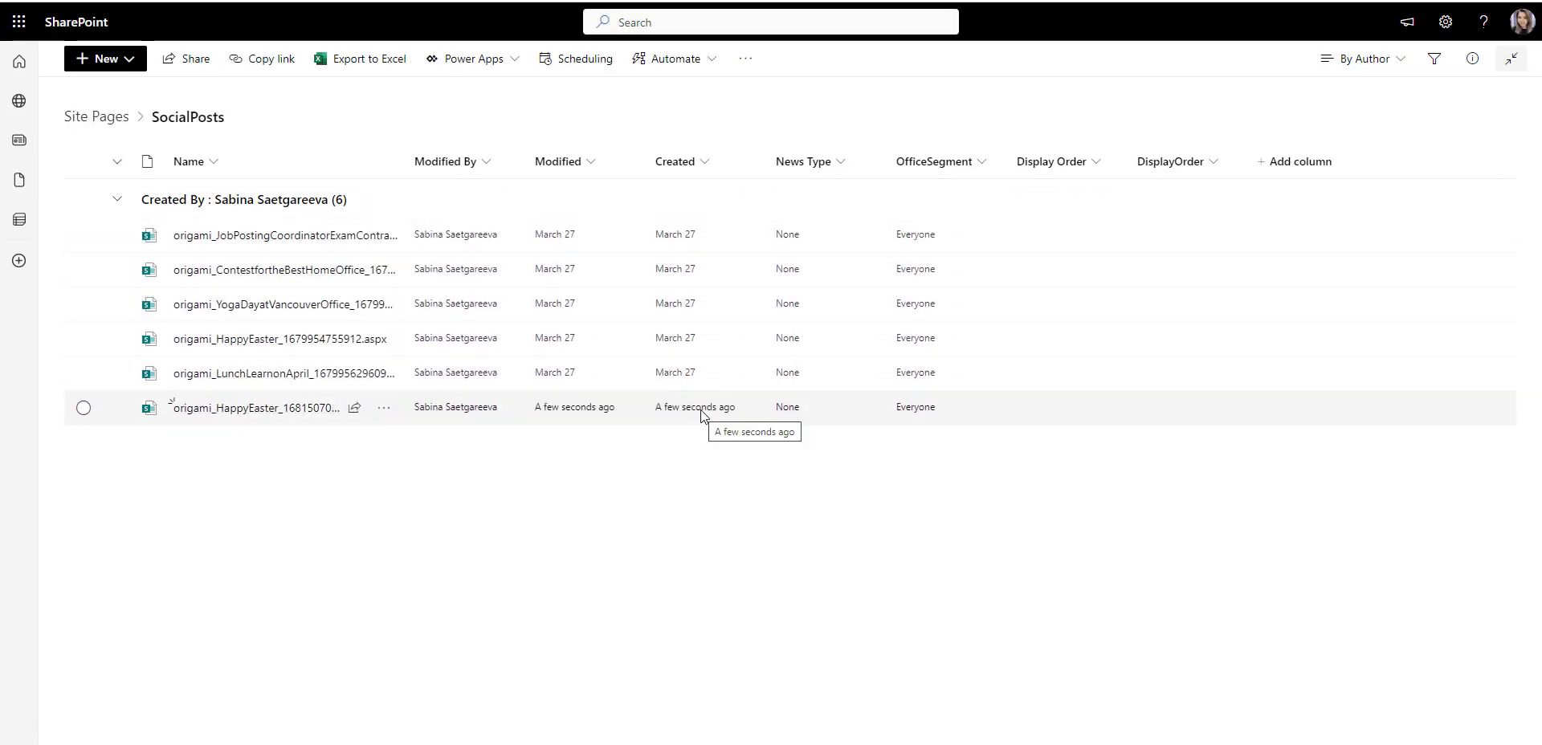
pyautogui.click(389, 411)
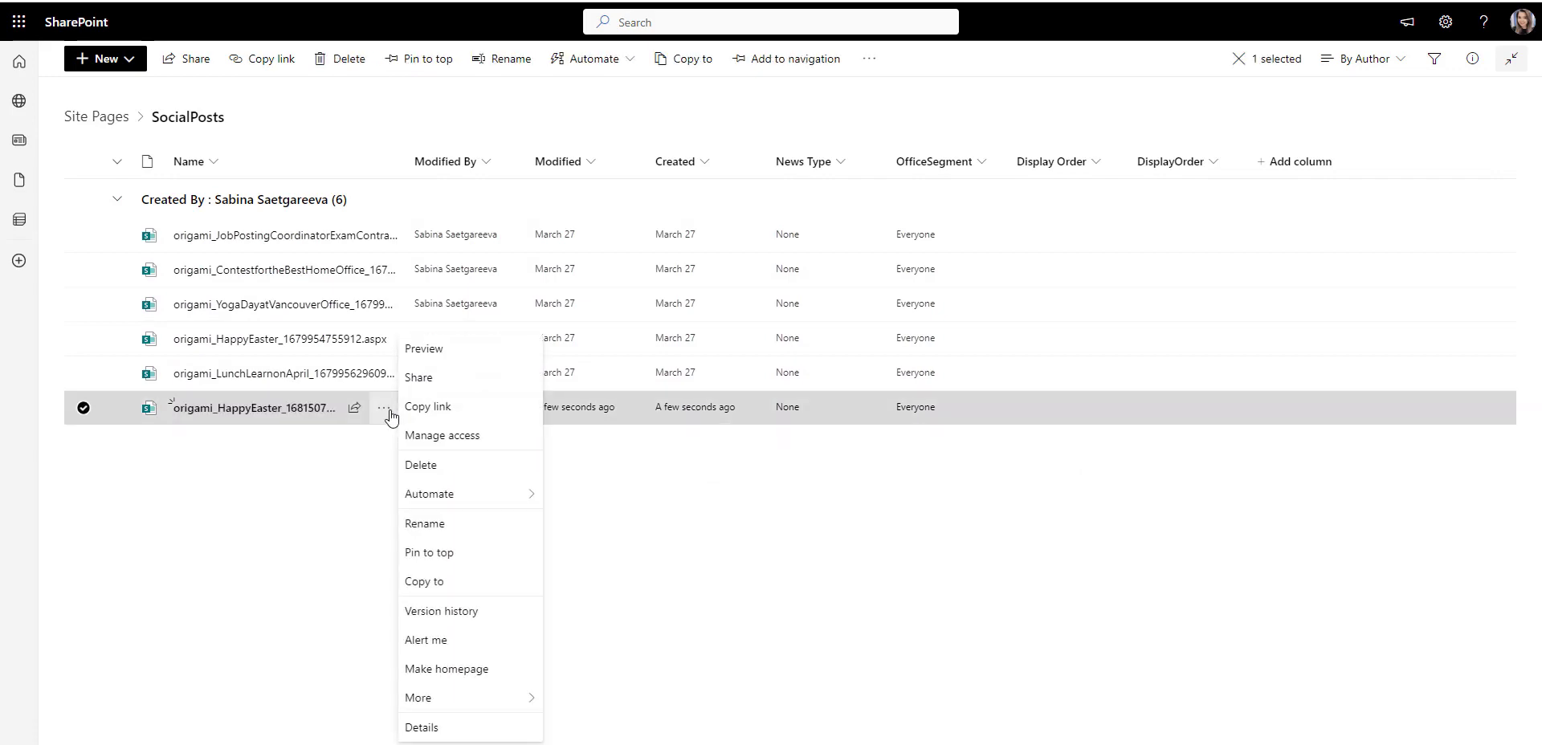
pyautogui.click(482, 464)
pyautogui.click(806, 443)
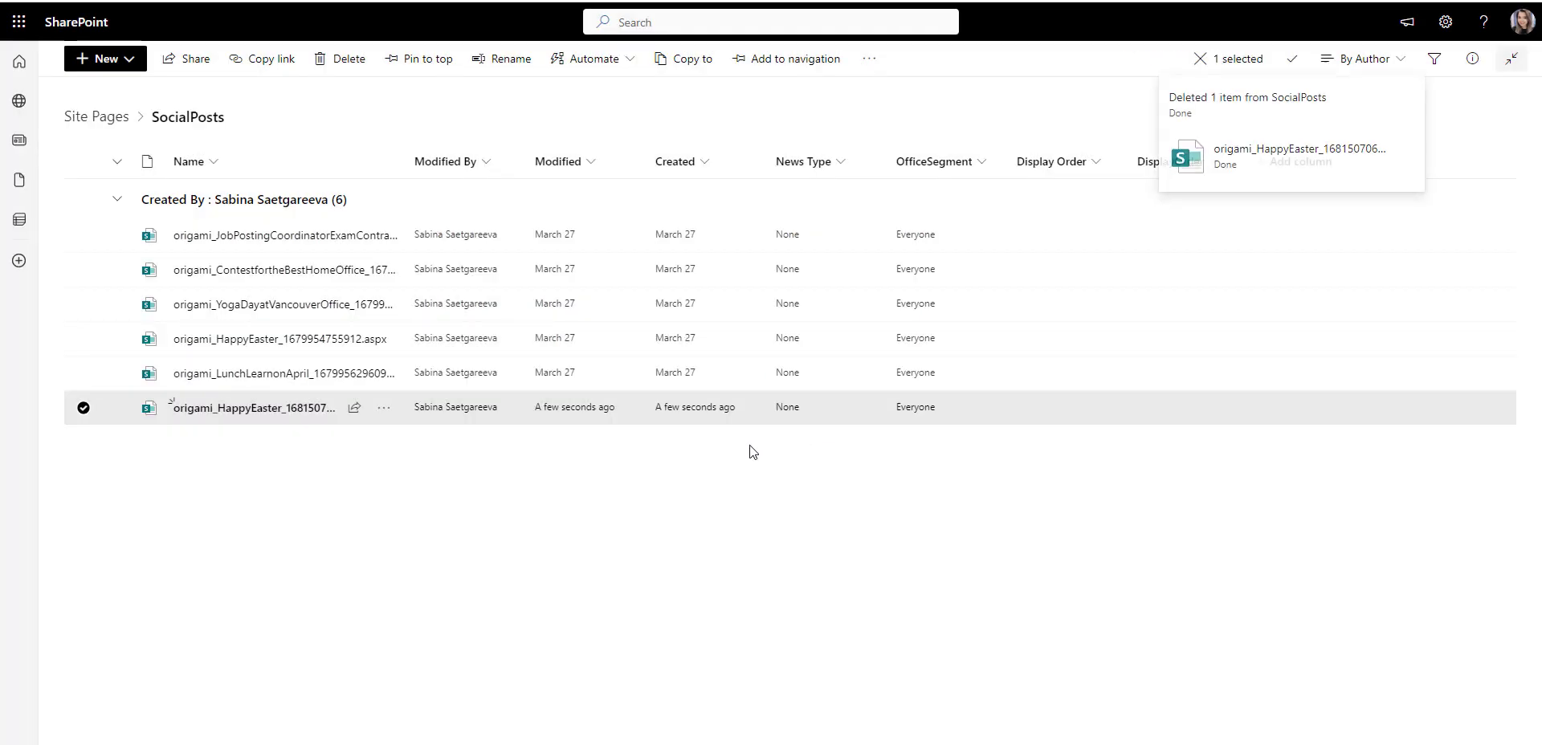
# Step: Review the comments on the Happy Easter! post in the Social Corner and collapse them again
pyautogui.click(309, 340)
pyautogui.scroll(-2, 311, 337)
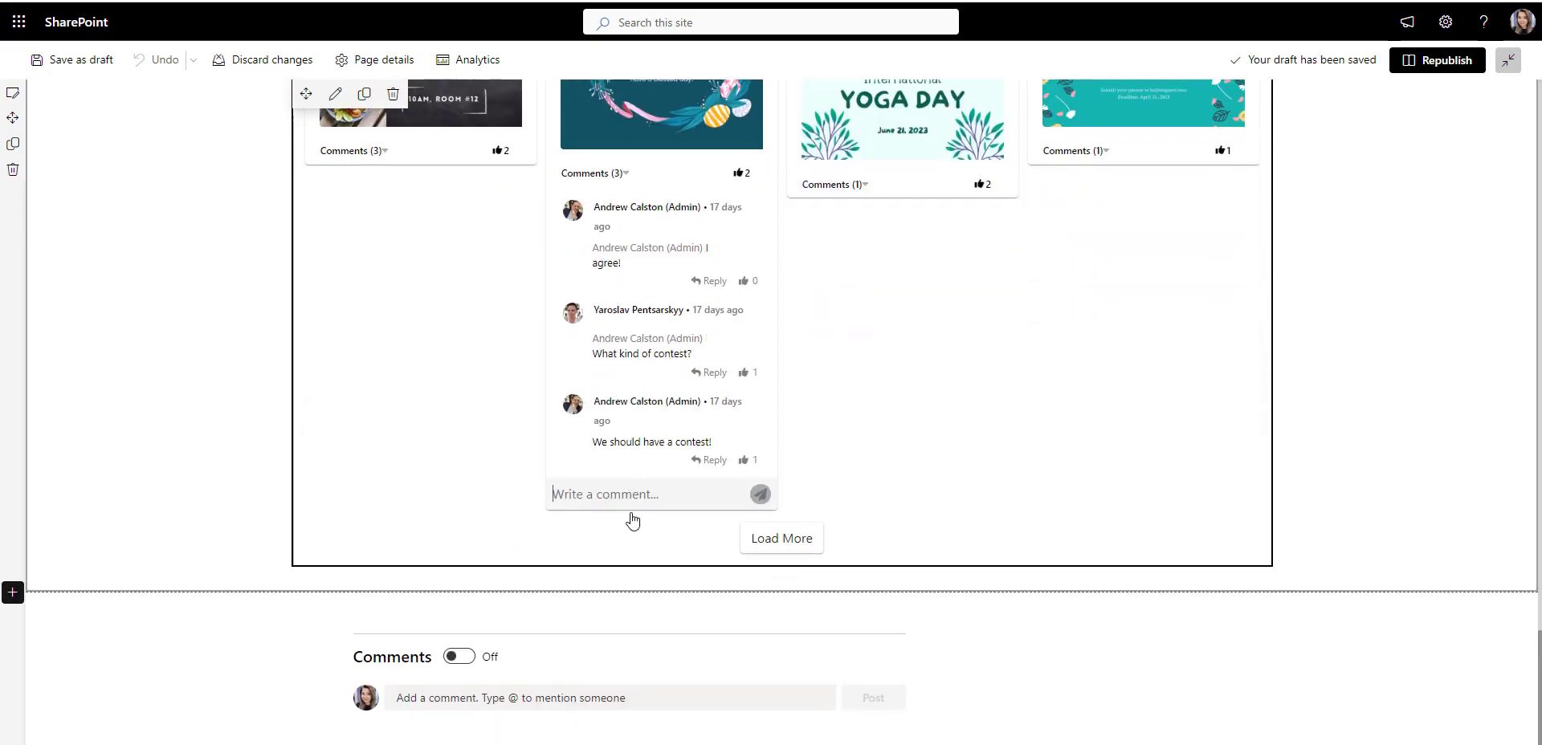
pyautogui.click(578, 174)
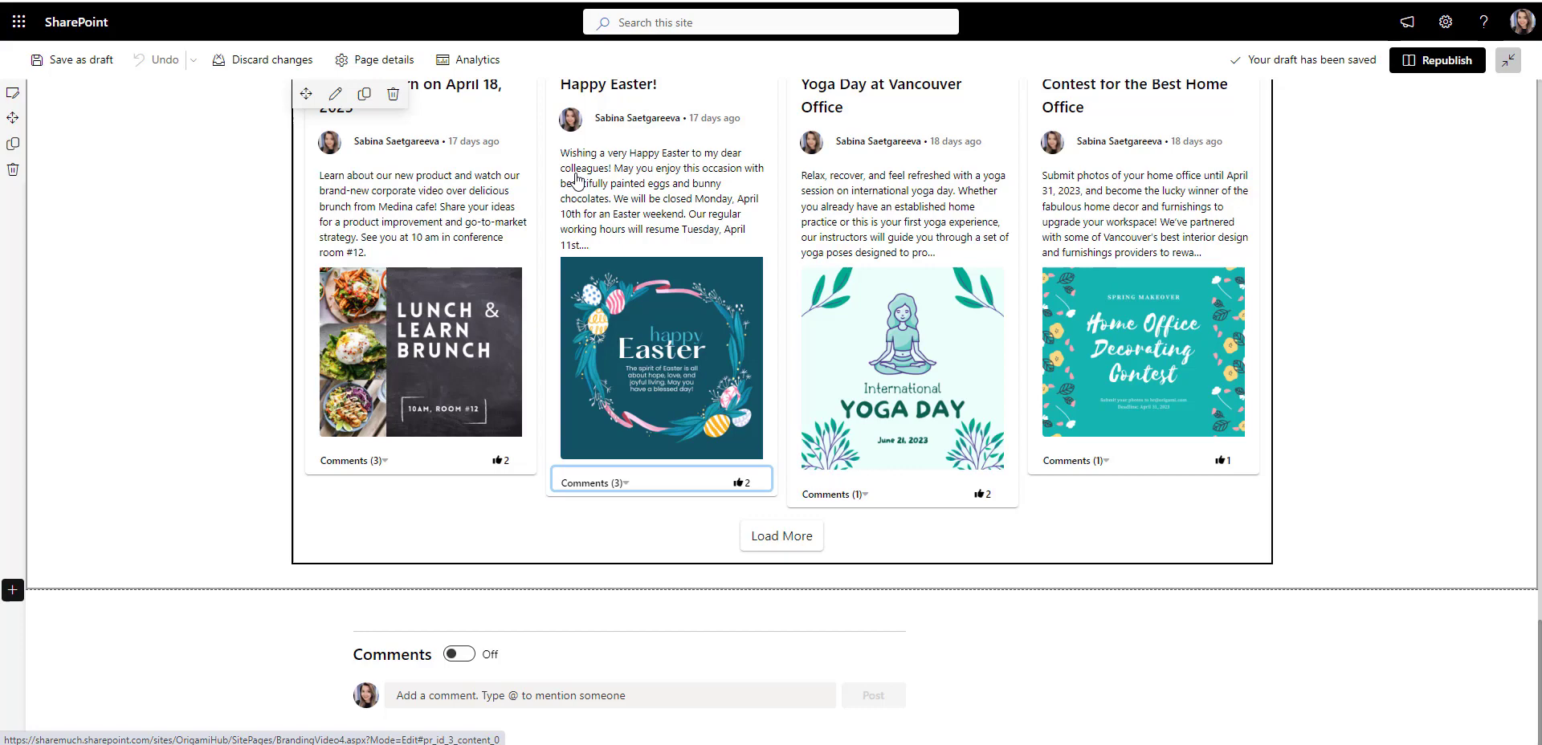
pyautogui.scroll(1, 1450, 502)
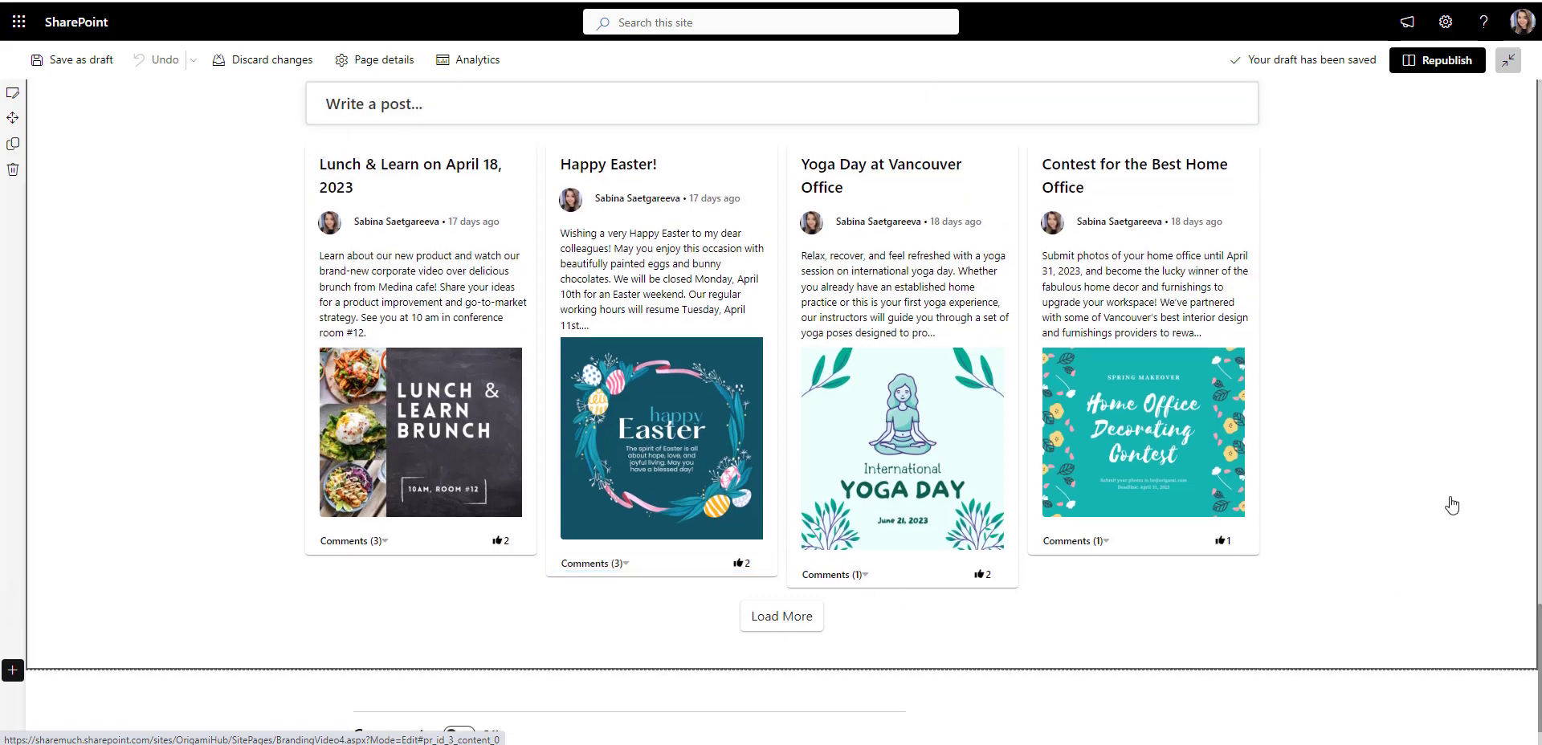
# Step: Republish the home page and review the published layout from the news banner down to the KPI cards and staff directory
pyautogui.click(1442, 61)
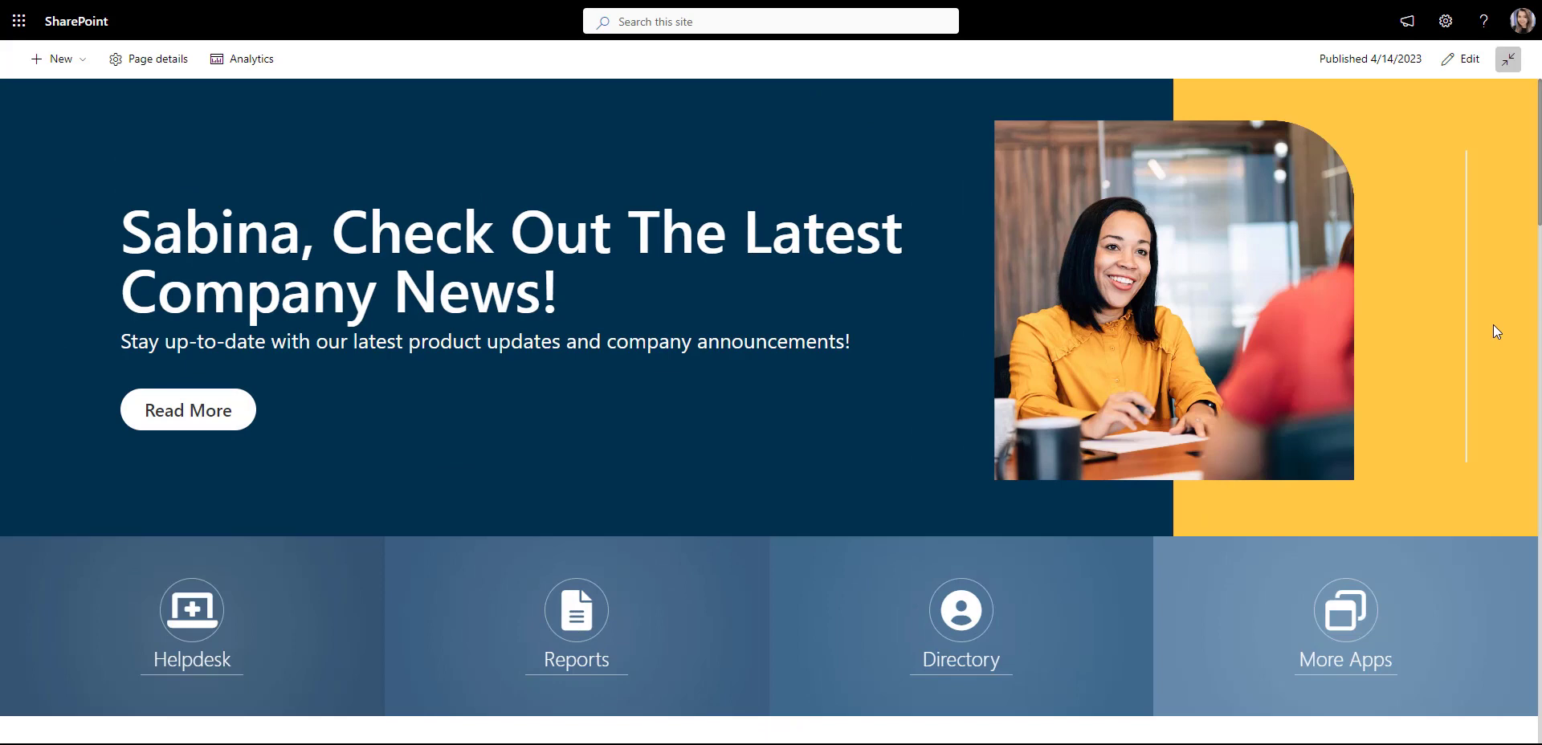
pyautogui.scroll(-3, 1478, 362)
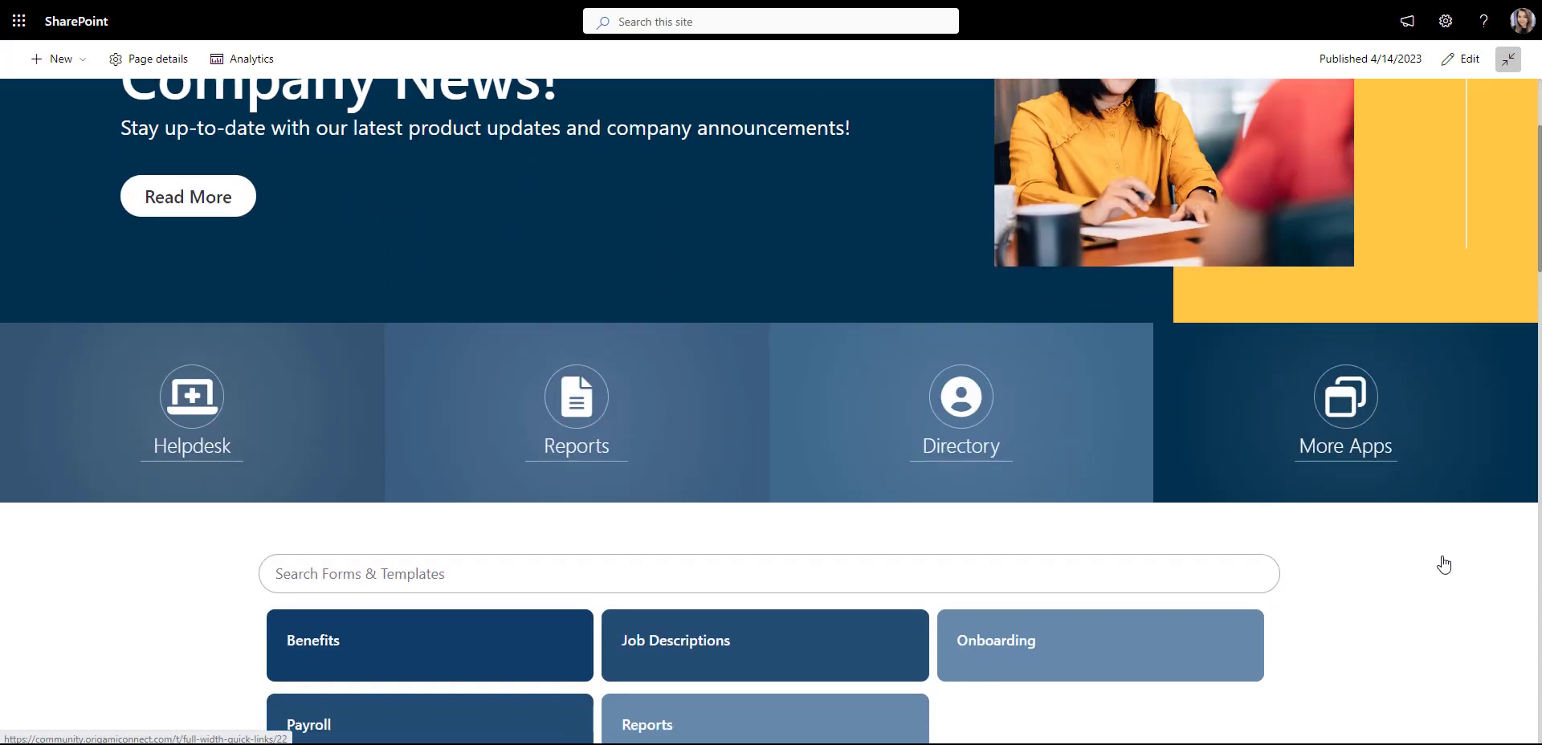
pyautogui.scroll(-5, 1444, 565)
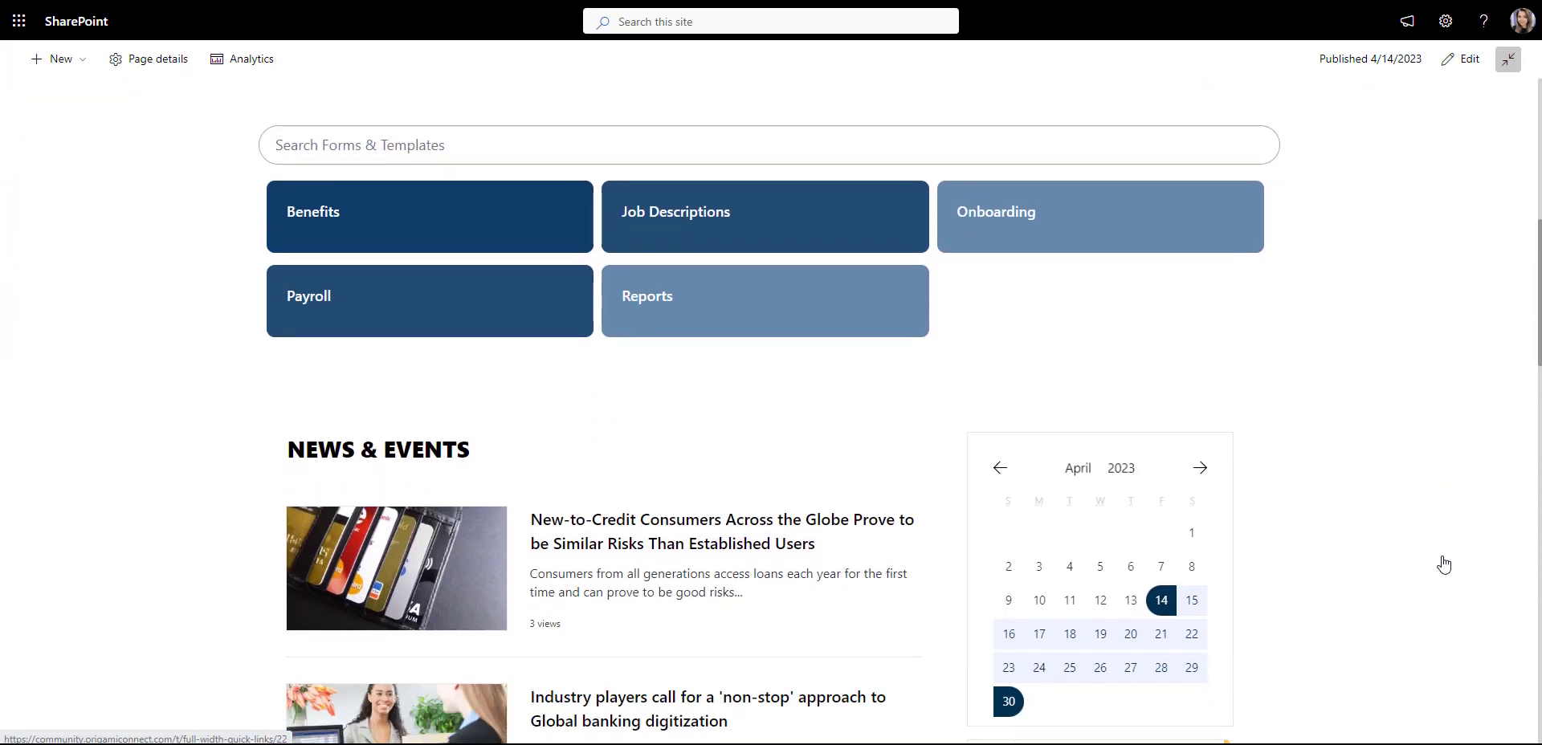
pyautogui.scroll(-7, 1444, 565)
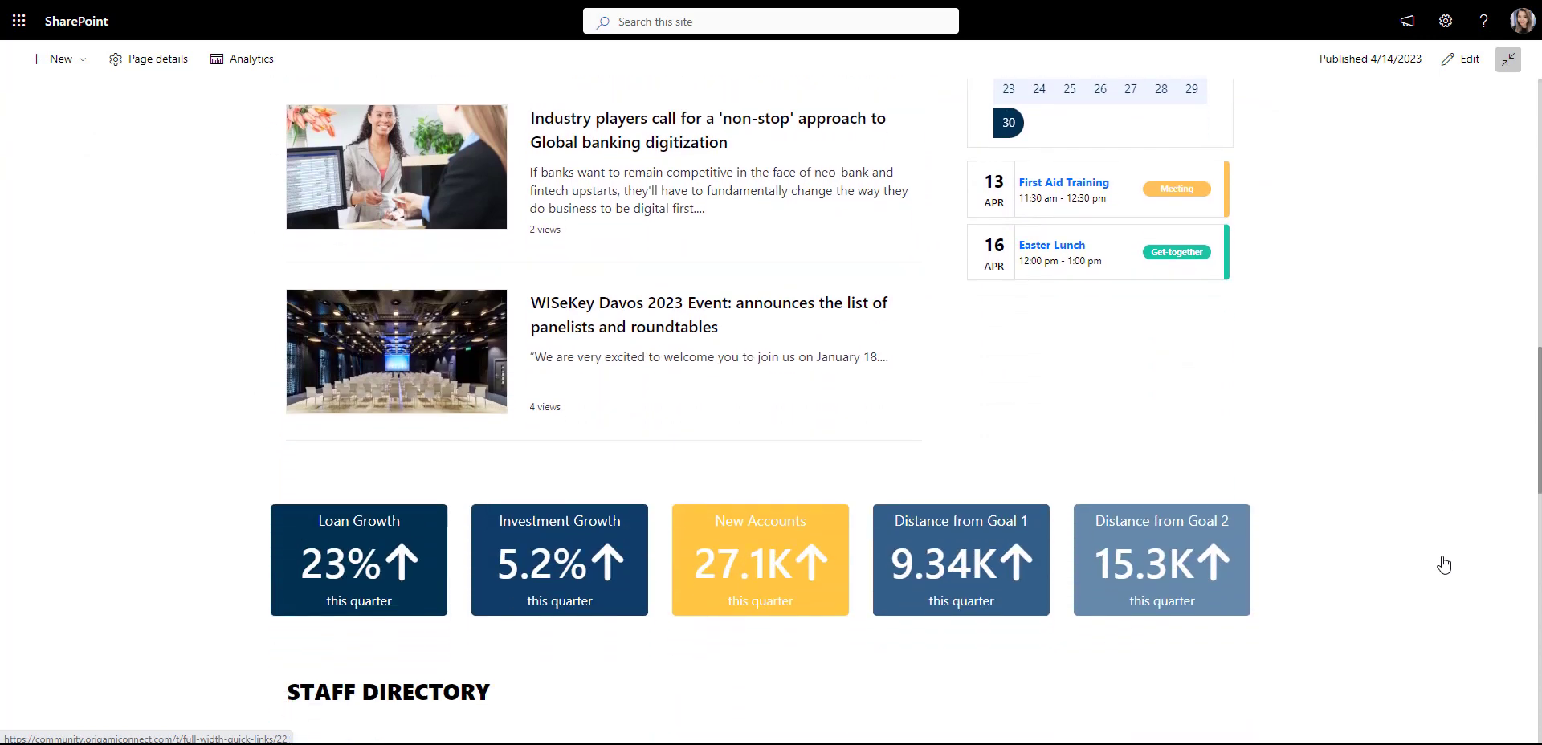